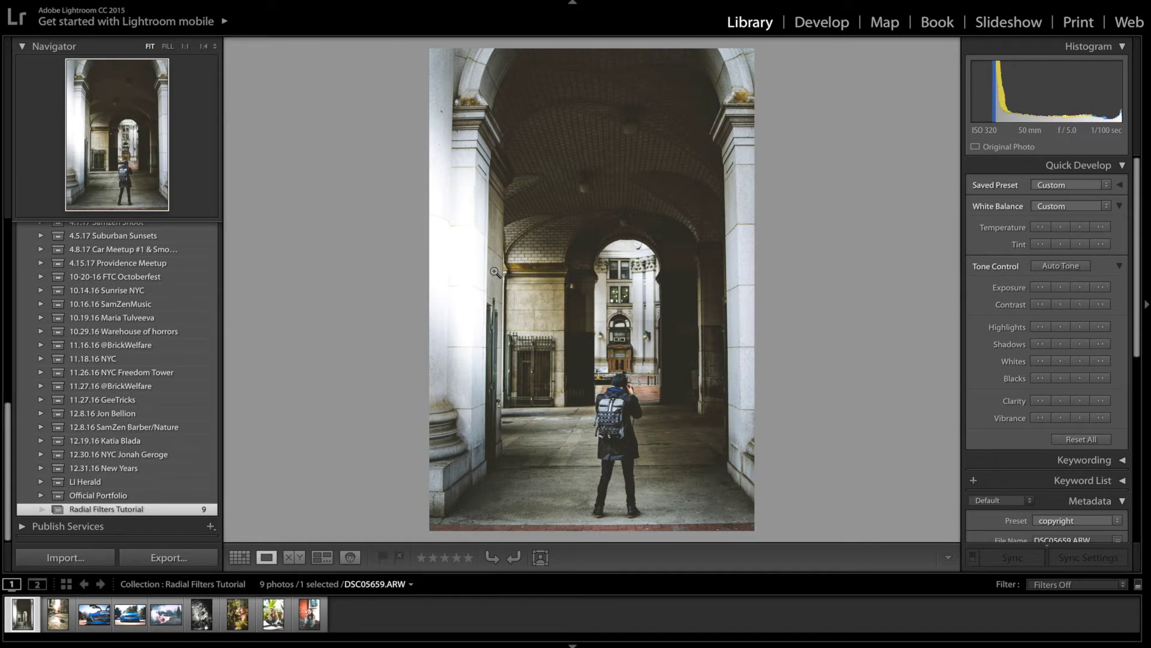
# Look through the photos in the Radial Filters Tutorial collection and return to the first one, the archway shot.
pyautogui.press('Right')
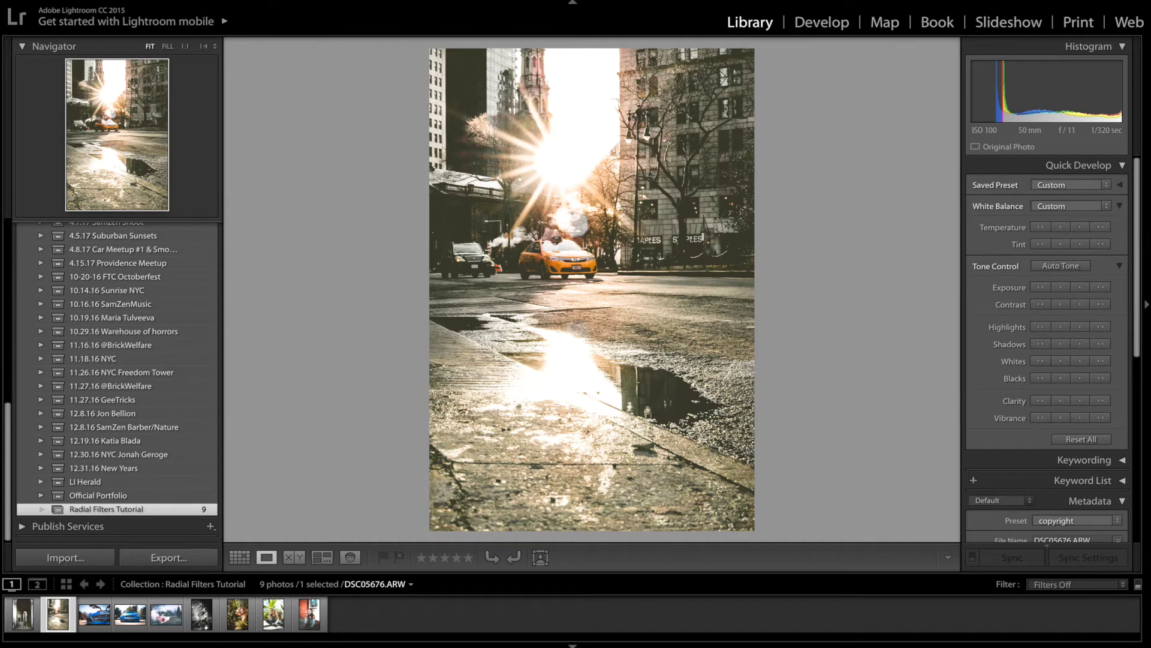
pyautogui.press('Right')
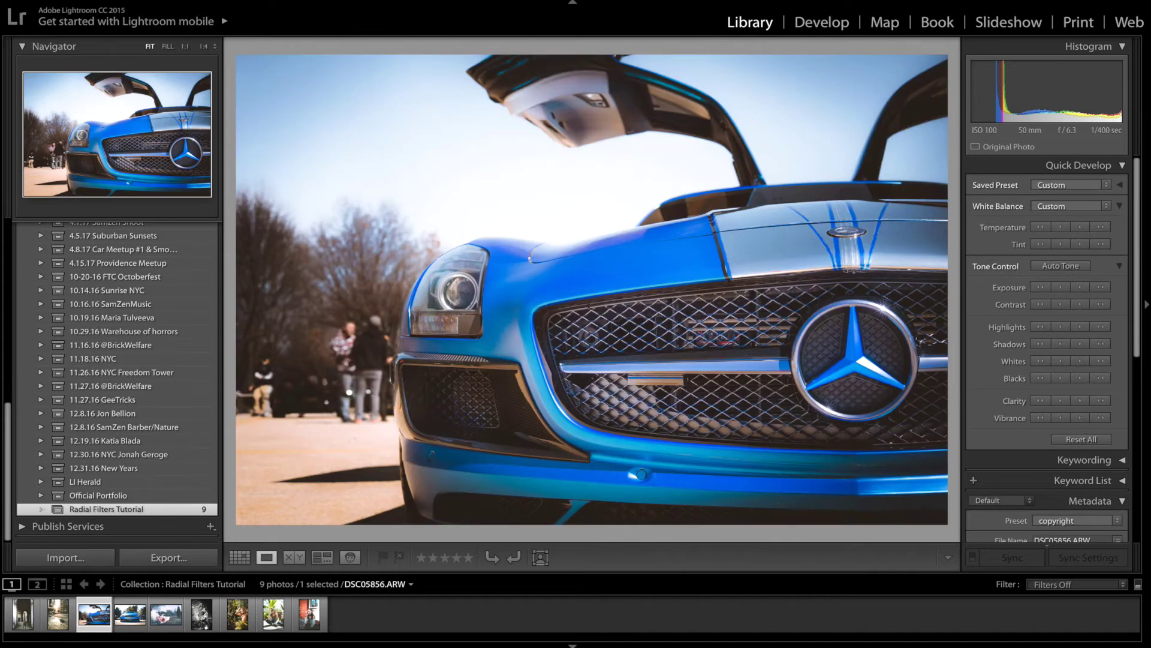
pyautogui.press('Right')
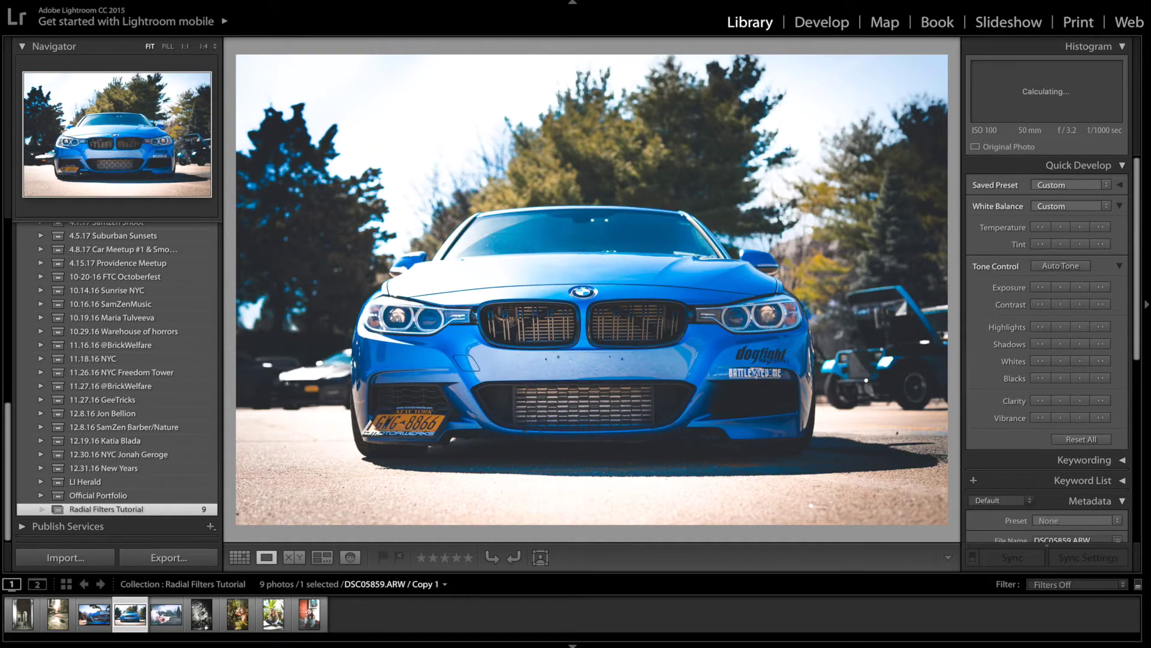
pyautogui.press('Right')
pyautogui.press('Right')
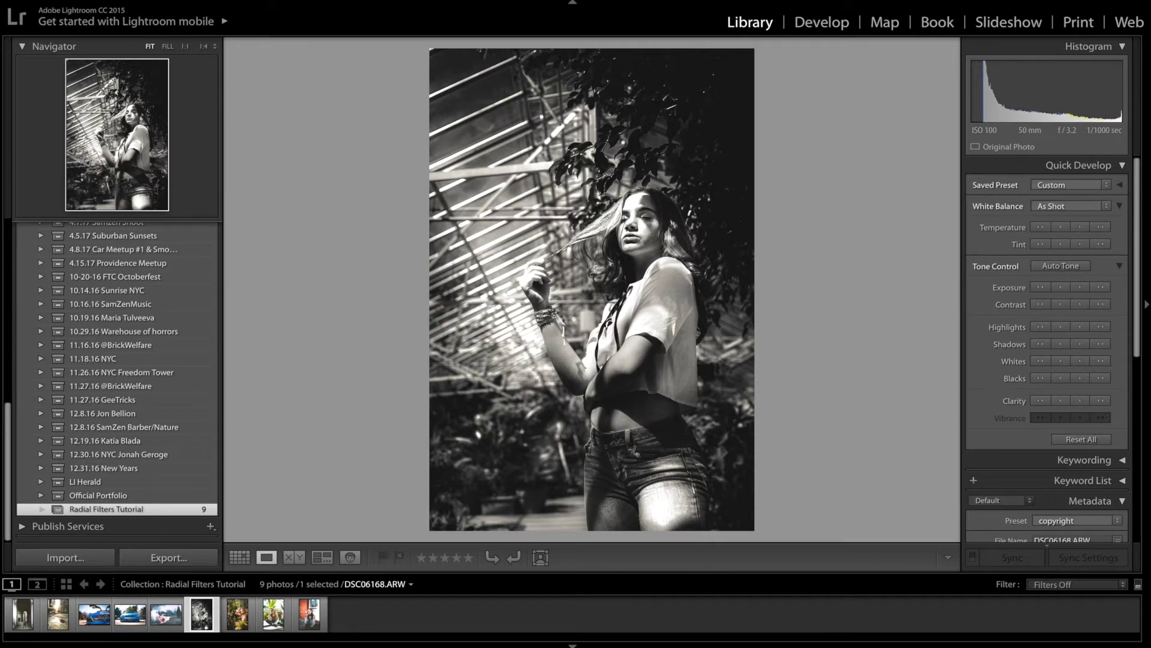
pyautogui.click(237, 614)
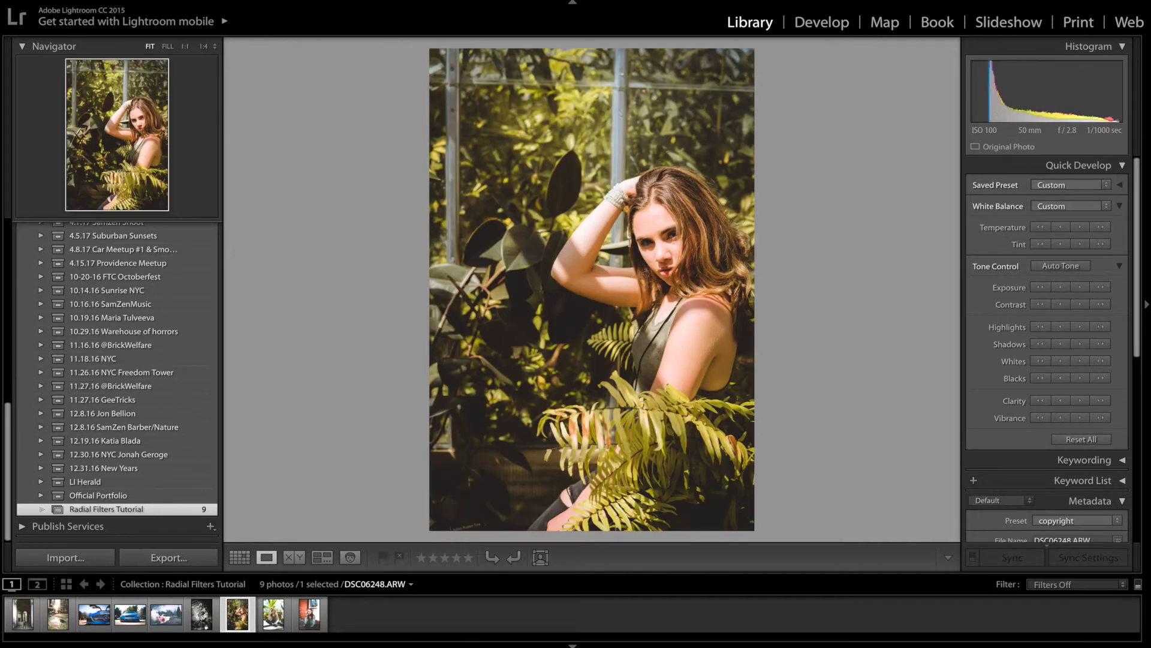
pyautogui.click(273, 614)
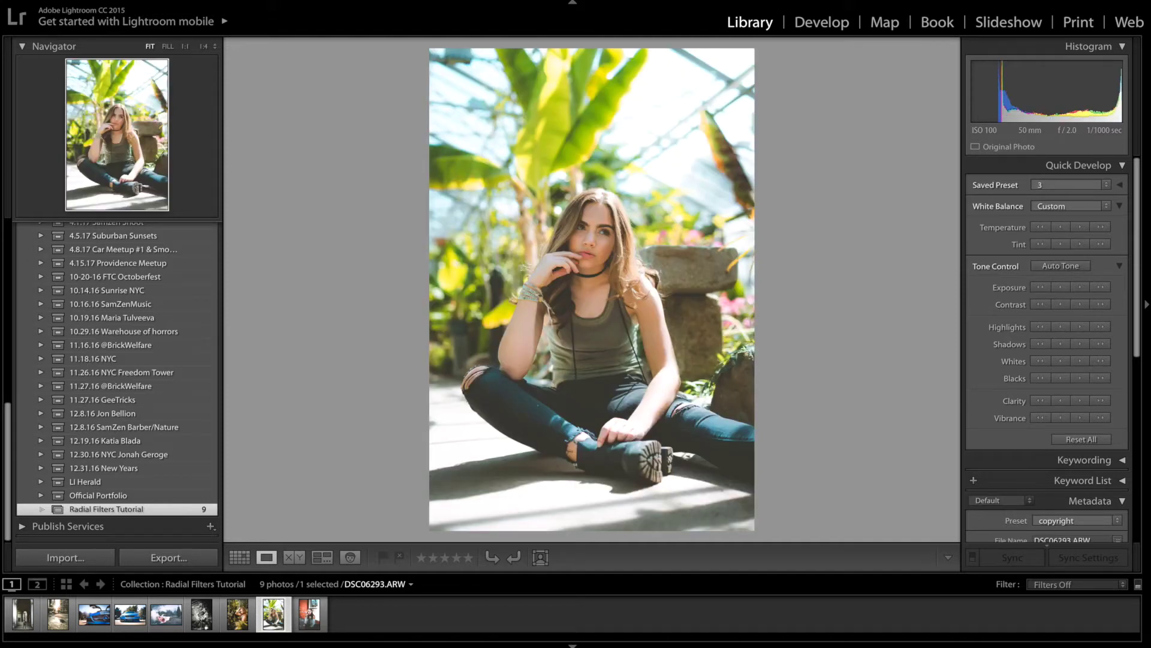
pyautogui.click(310, 614)
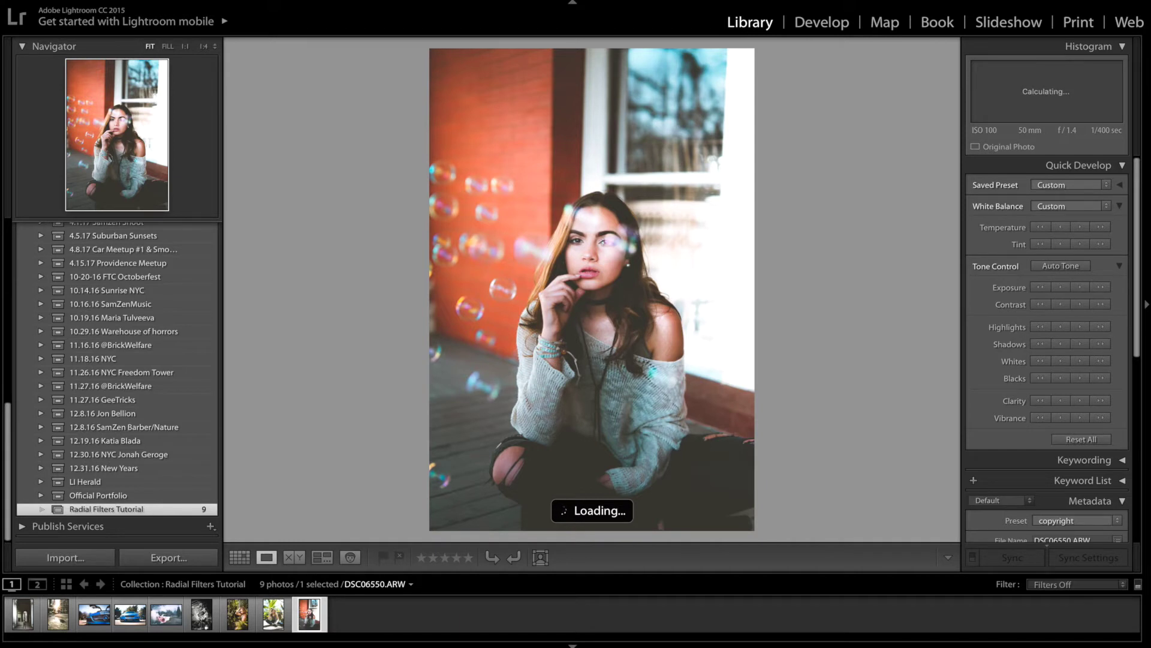
pyautogui.press('Left')
pyautogui.press('Left')
pyautogui.press('Left')
pyautogui.press('Left')
pyautogui.press('Left')
pyautogui.press('Left')
pyautogui.press('Left')
pyautogui.press('Left')
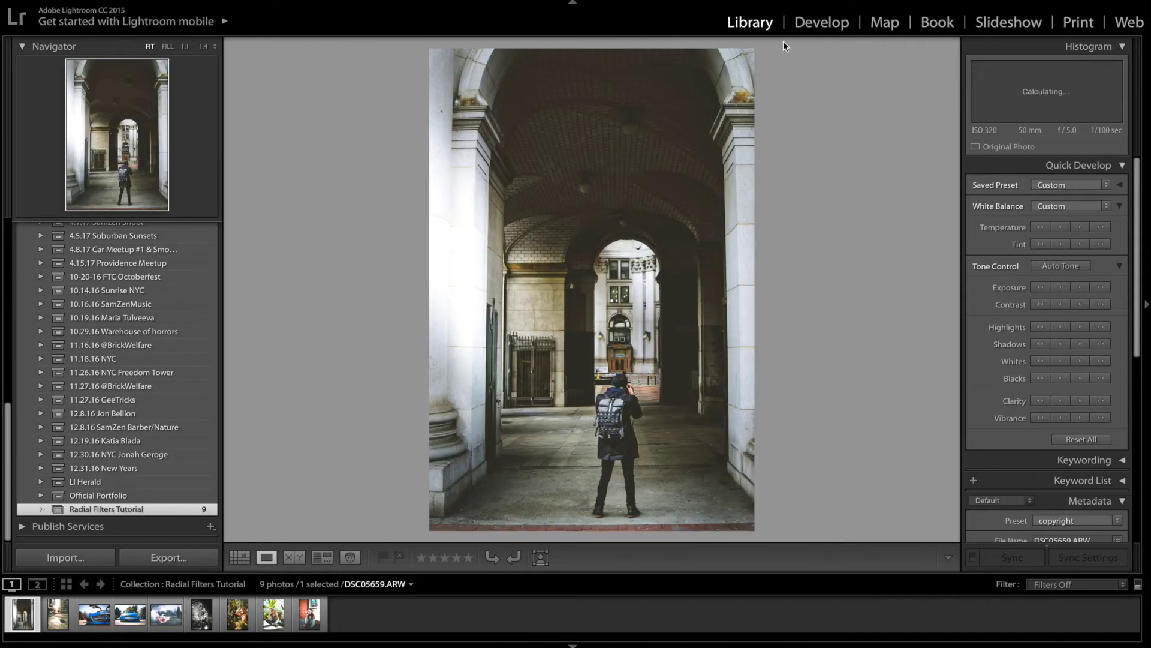
# Open the archway photo in Develop, select its existing radial filter and compare the picture with the filter off and on.
pyautogui.click(829, 23)
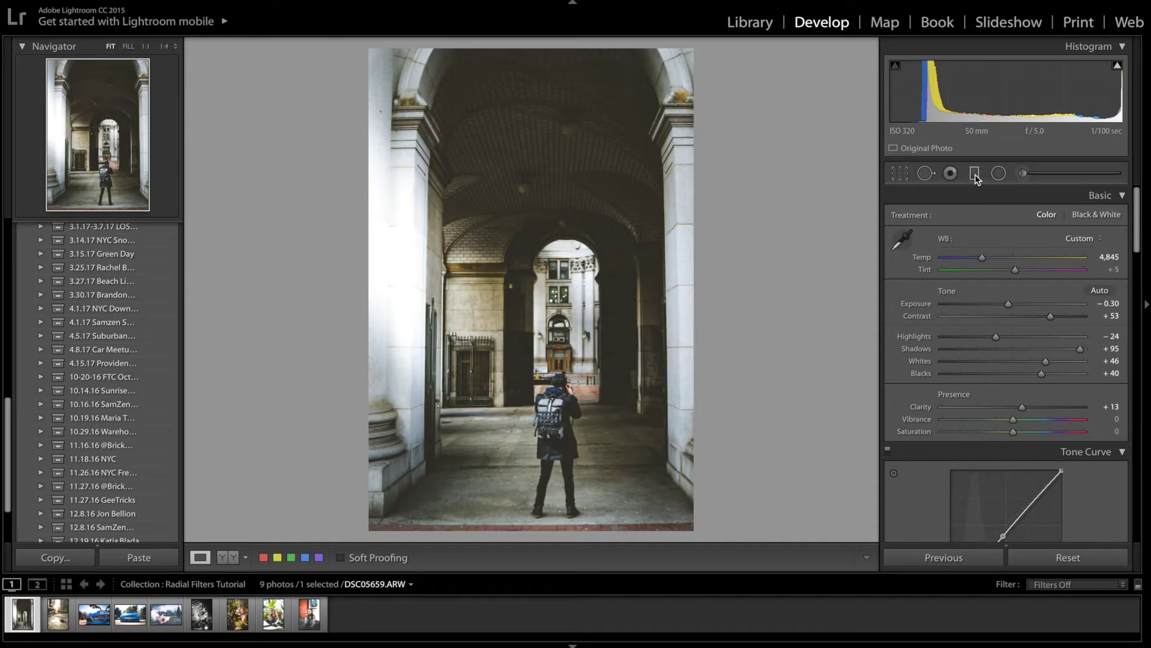
pyautogui.click(997, 175)
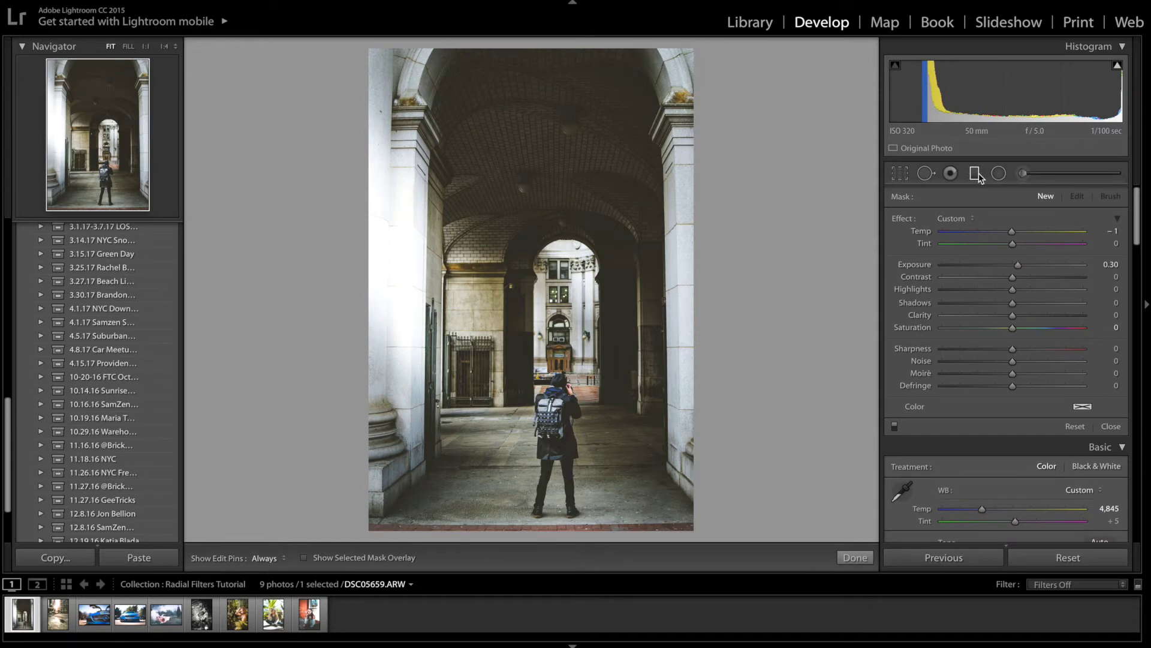
pyautogui.click(998, 173)
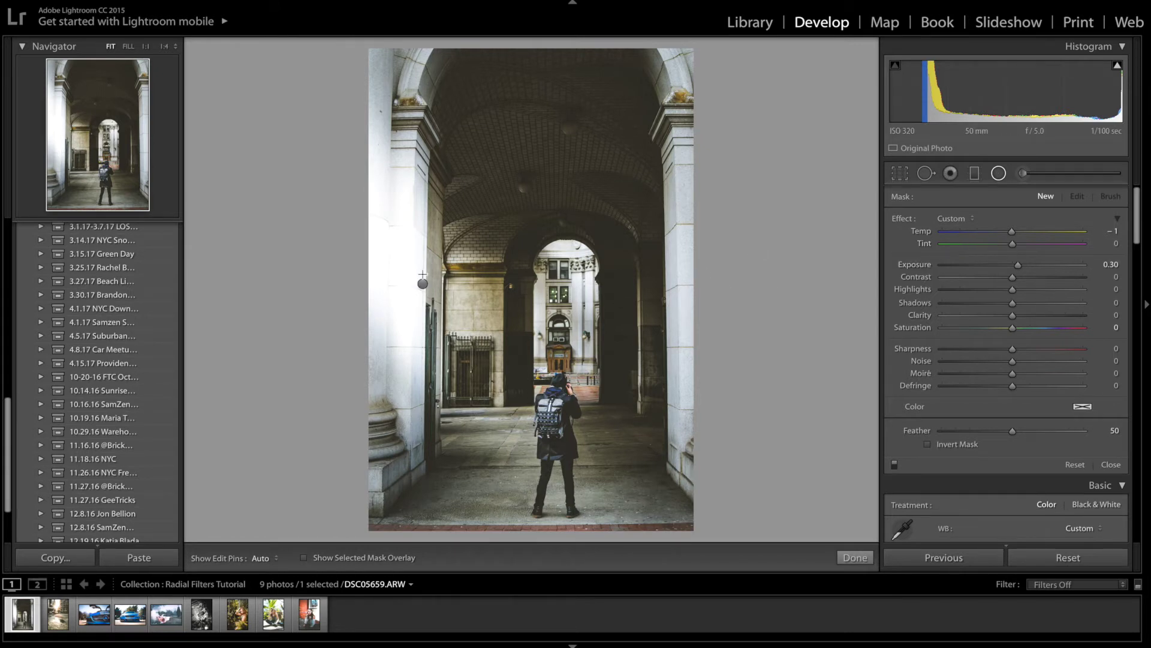
pyautogui.click(422, 284)
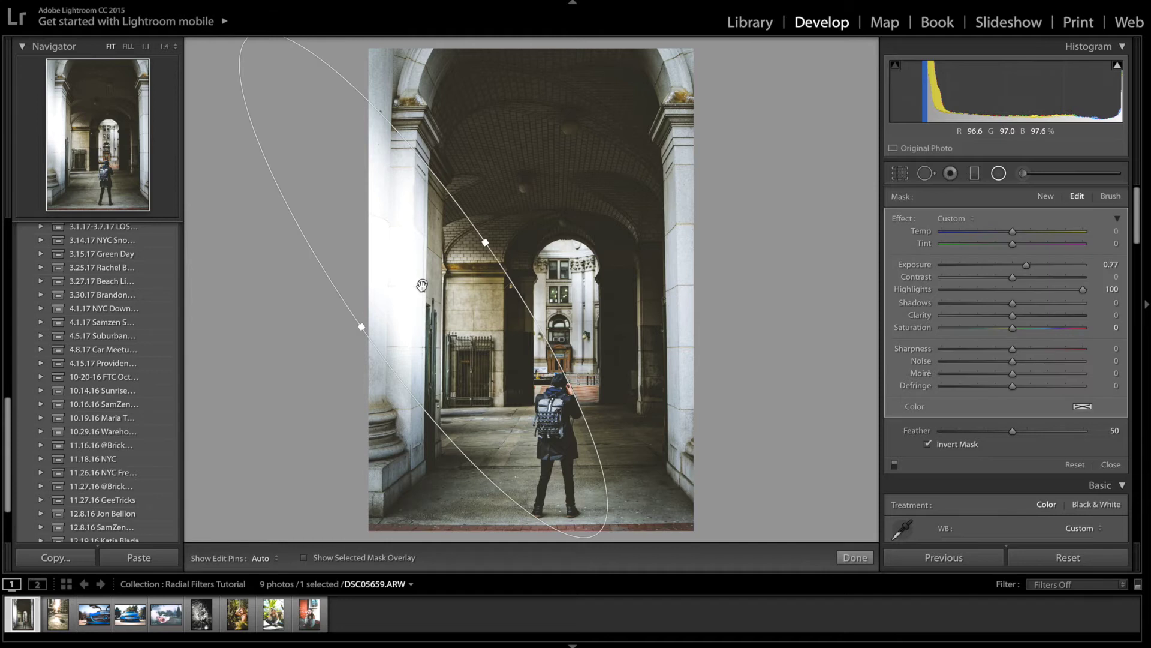
pyautogui.moveTo(422, 285)
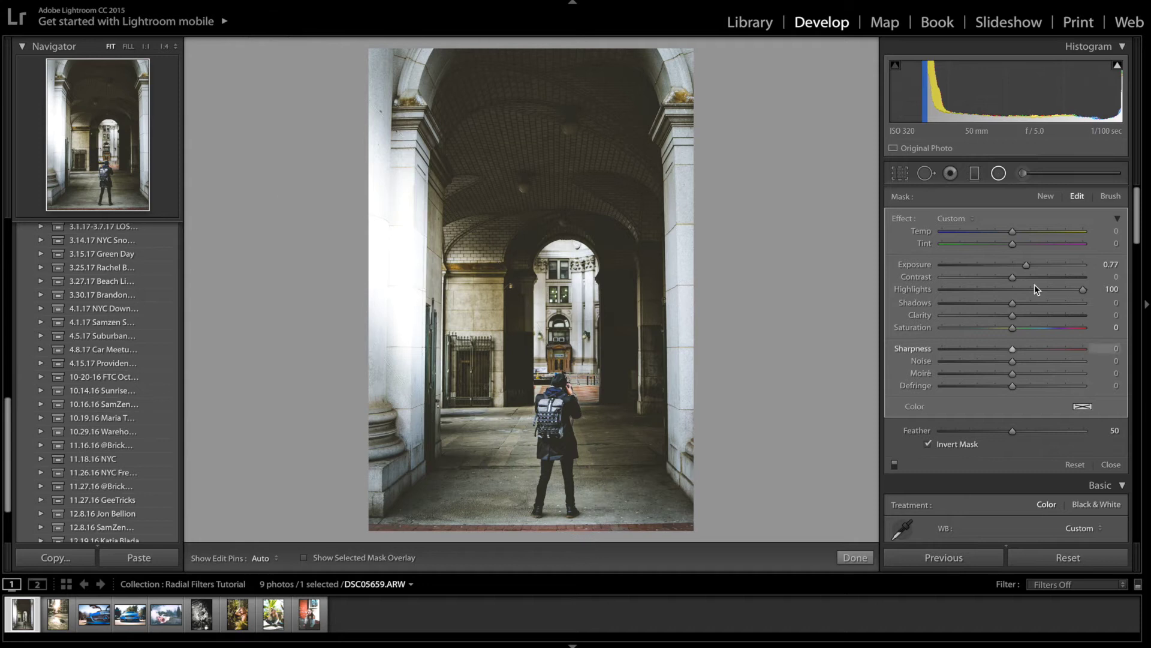
pyautogui.click(894, 468)
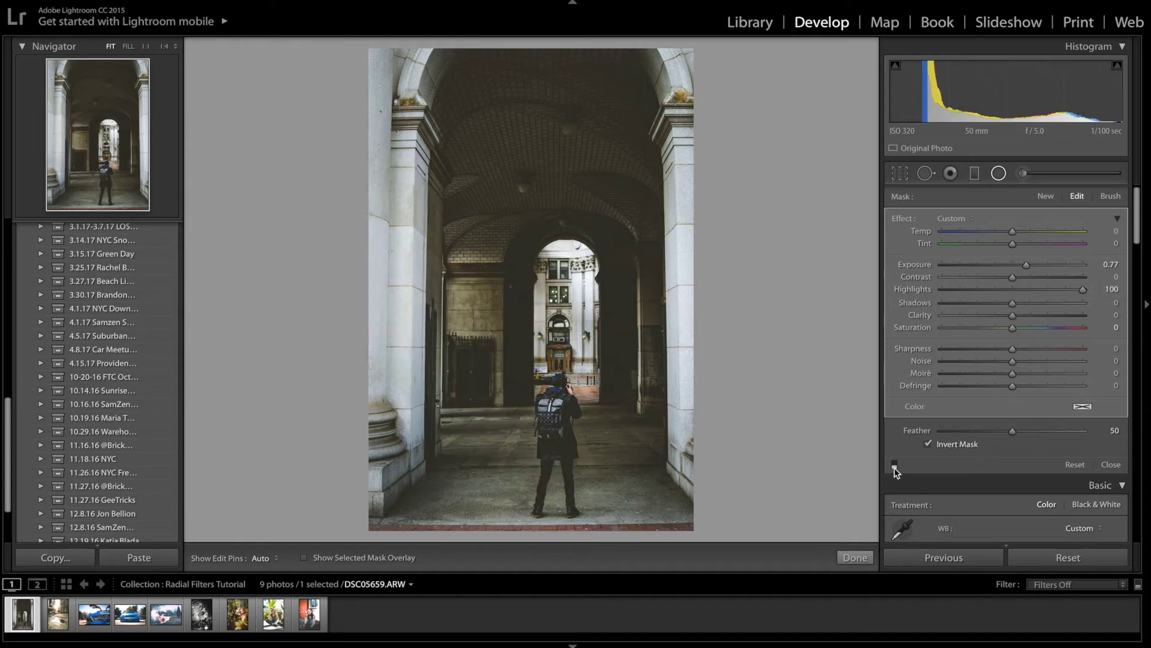
pyautogui.click(894, 467)
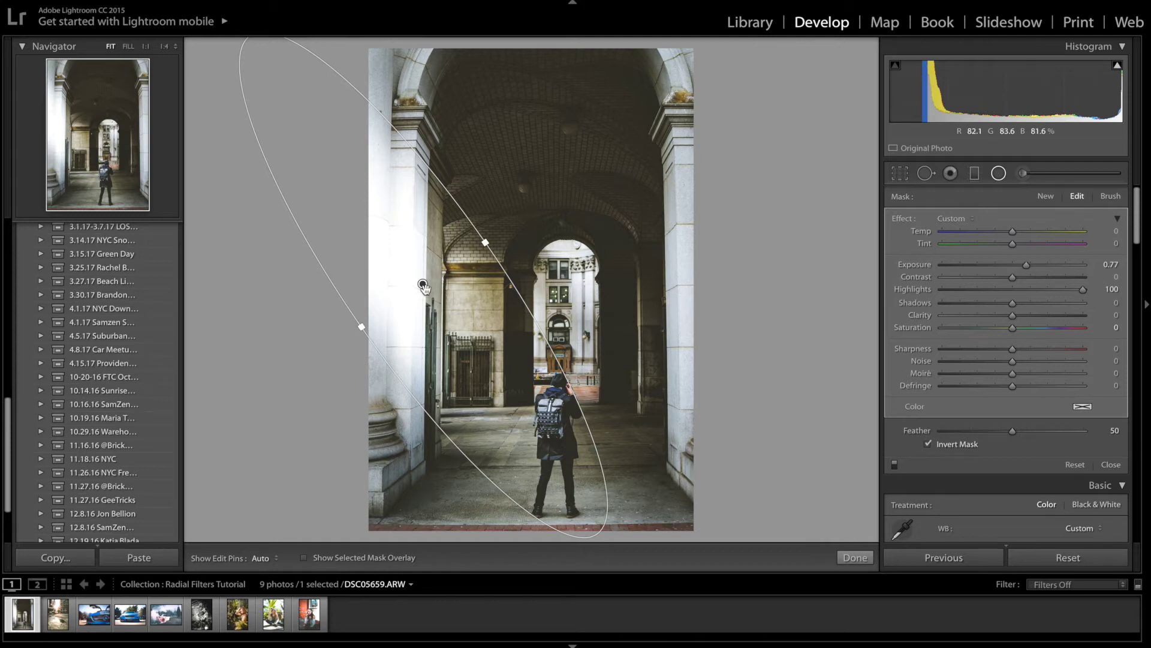
# Delete the existing radial filter and draw a new elongated, tilted one running from the upper-left column down to the floor beside the man.
pyautogui.press('Delete')
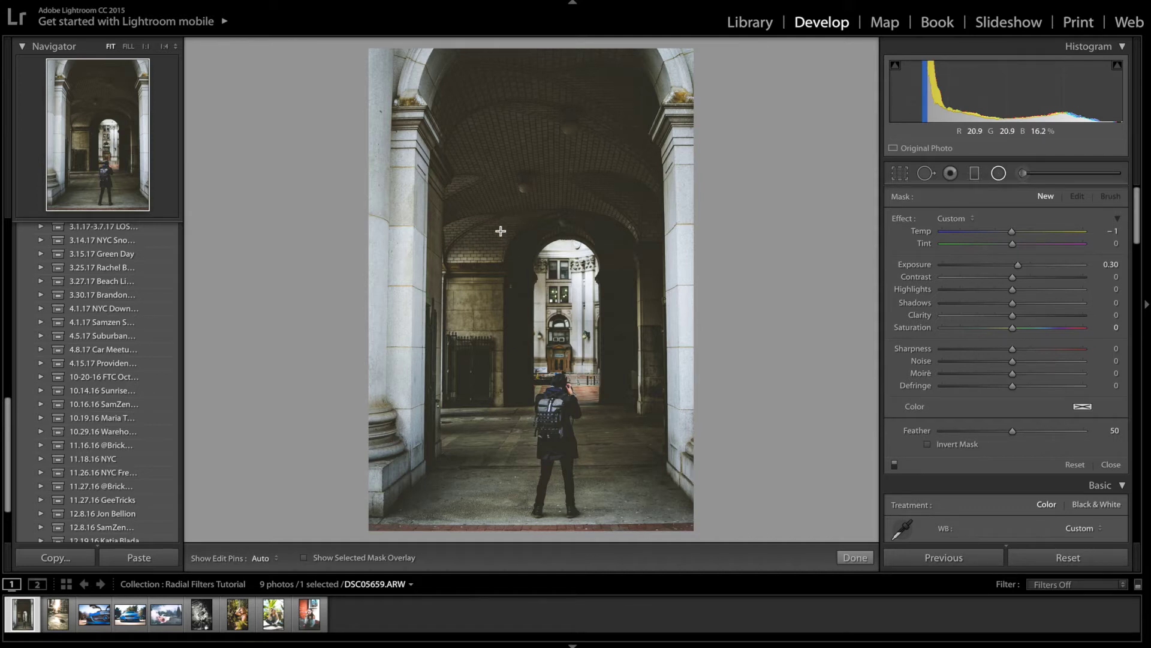
pyautogui.moveTo(501, 231); pyautogui.dragTo(445, 487)
pyautogui.moveTo(502, 240); pyautogui.dragTo(487, 291)
pyautogui.moveTo(479, 42); pyautogui.dragTo(262, 23)
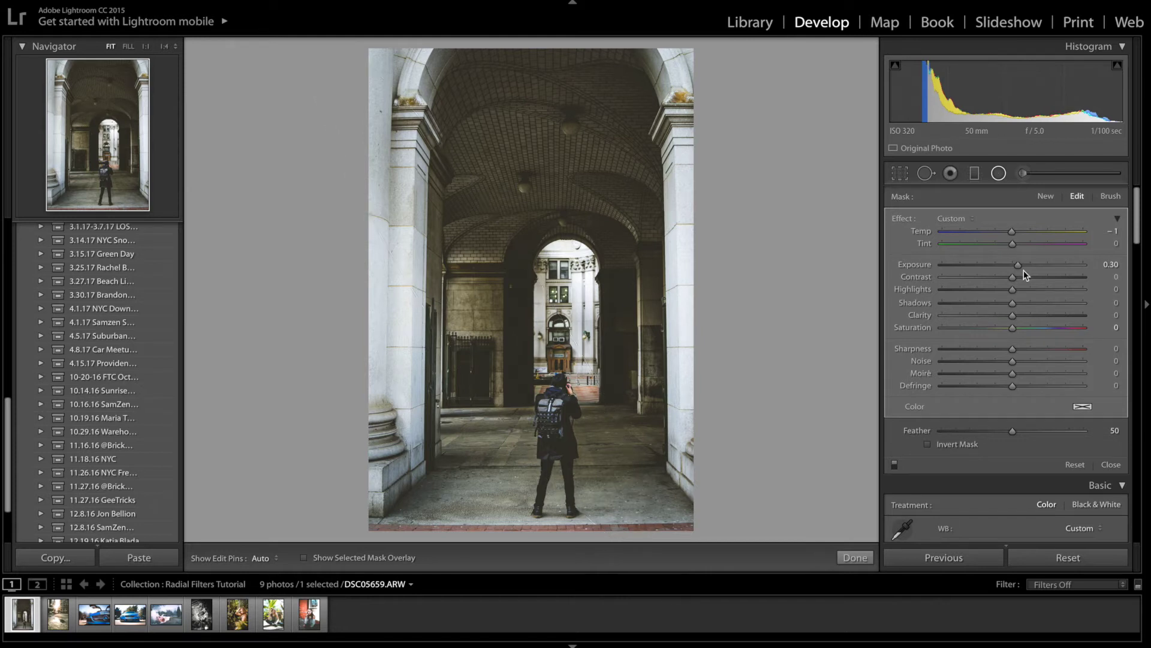
# Set the new radial filter's exposure to 0.77 and highlights to 100, with its mask inverted so the effect falls inside the ellipse.
pyautogui.click(1097, 262)
pyautogui.write('.77')
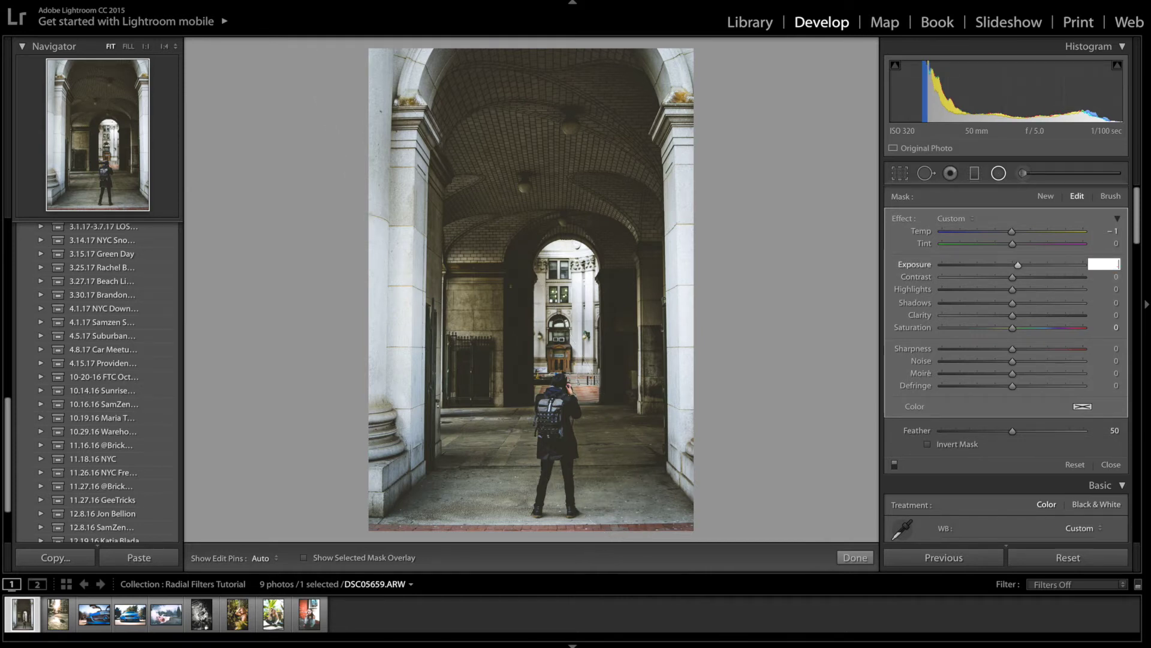
pyautogui.press('Return')
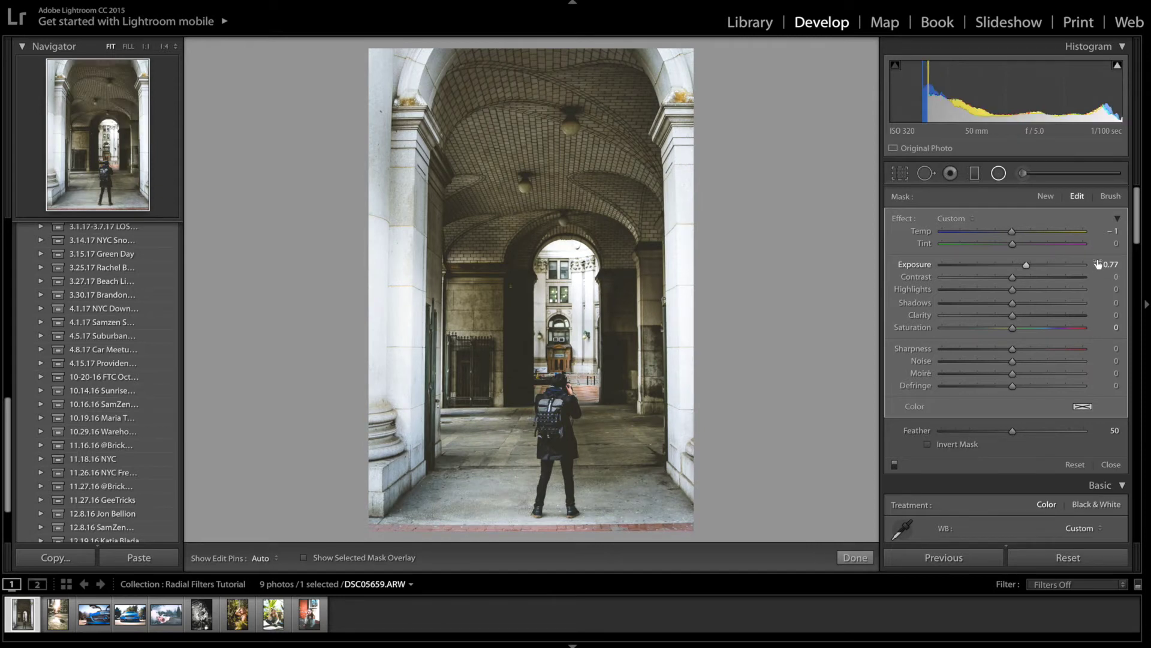
pyautogui.moveTo(1073, 292); pyautogui.dragTo(1130, 290)
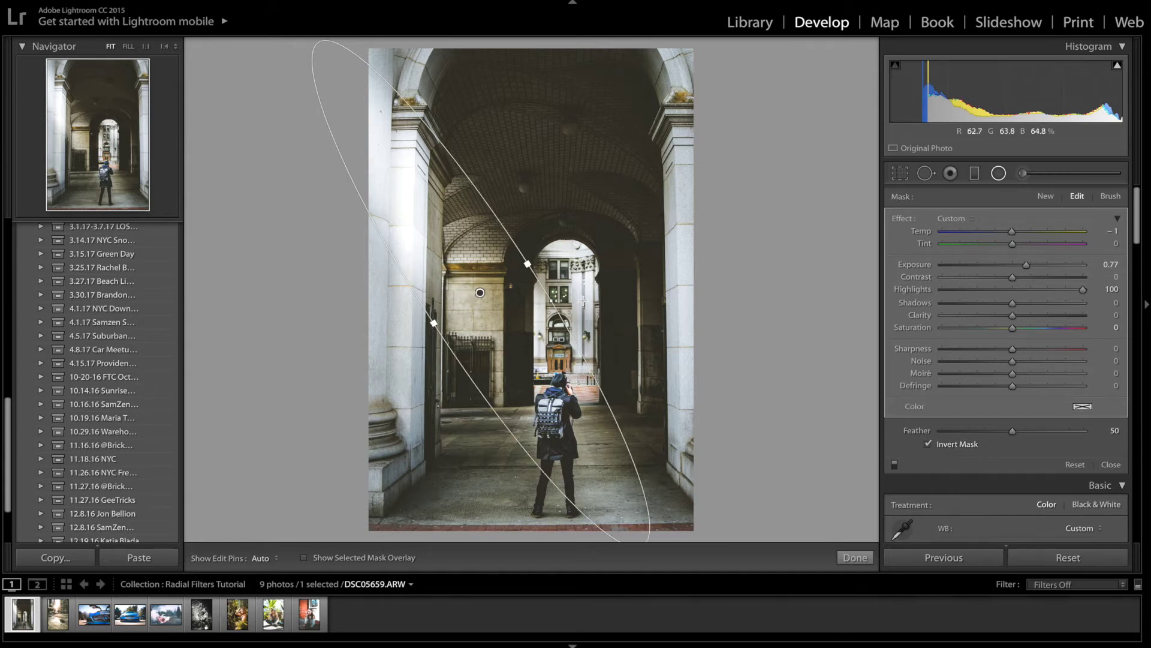
pyautogui.click(966, 444)
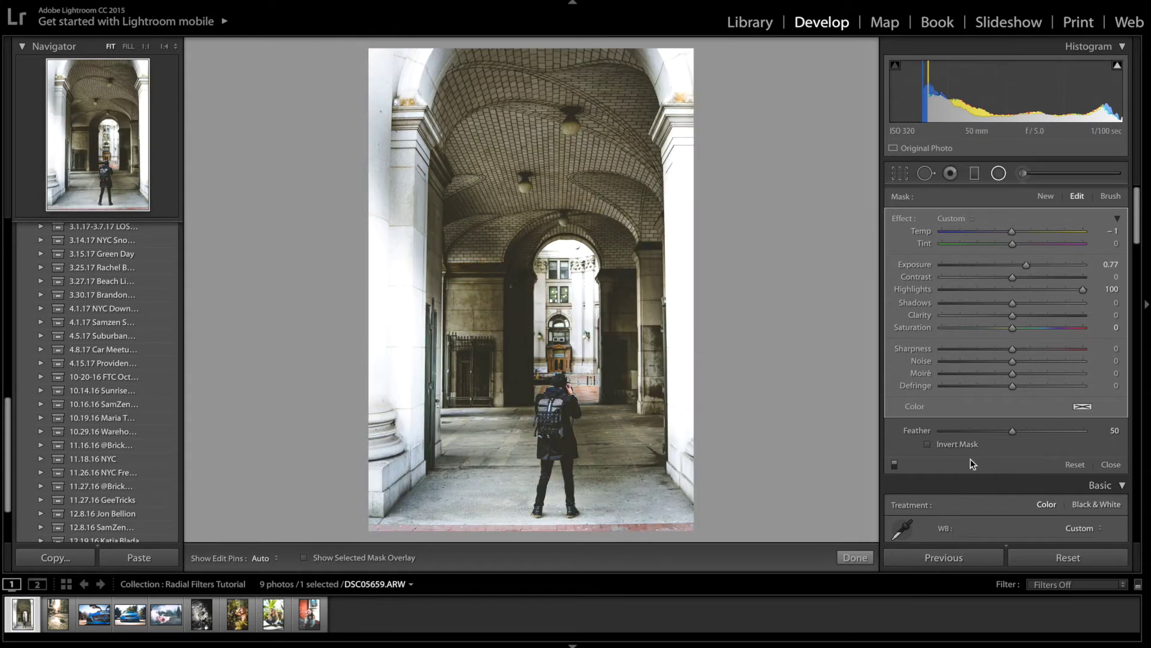
pyautogui.click(934, 444)
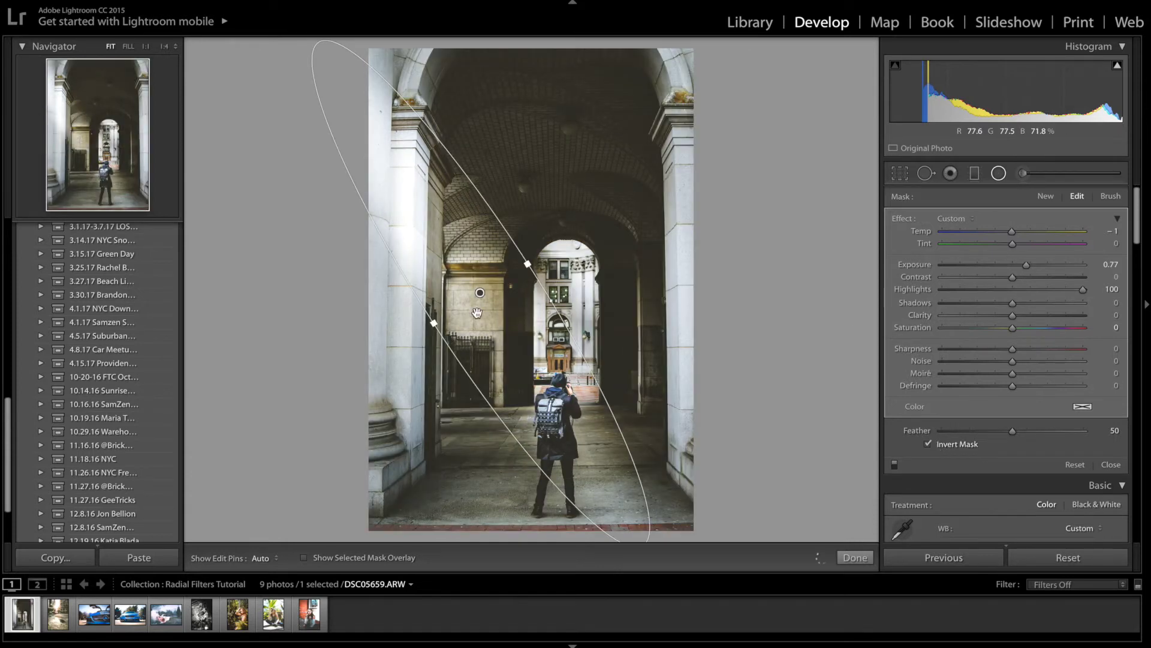
# Widen the radial filter's ellipse, shift it slightly toward the left column, and set its exposure to 0.58.
pyautogui.moveTo(435, 324); pyautogui.dragTo(390, 360)
pyautogui.moveTo(454, 337); pyautogui.dragTo(444, 340)
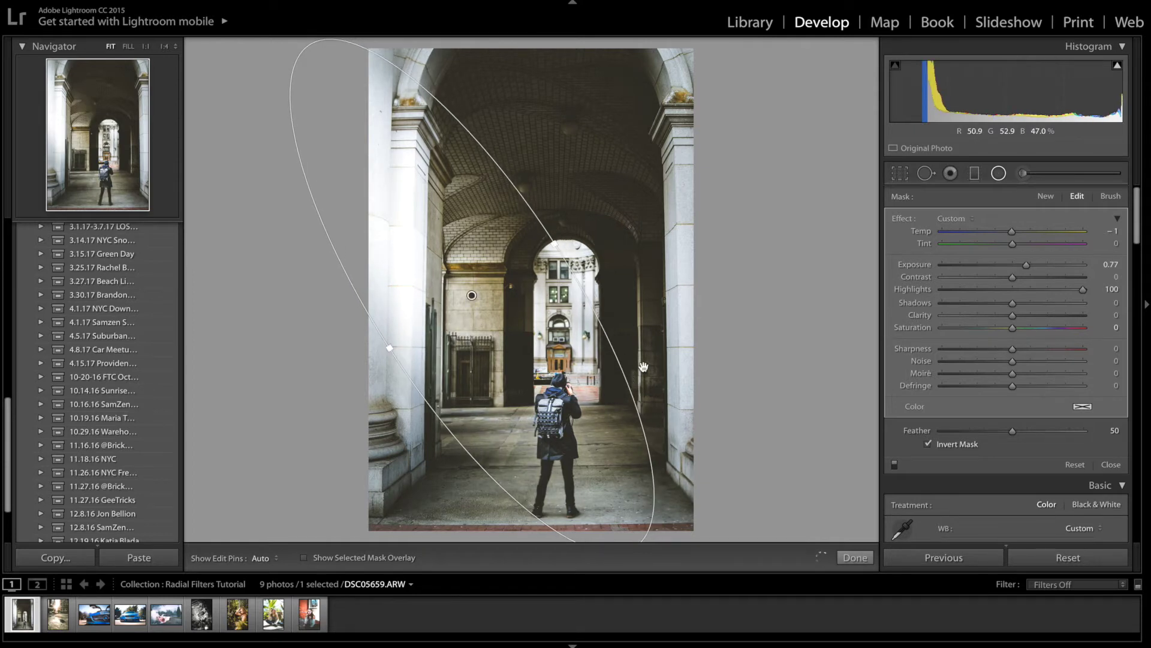
pyautogui.click(999, 173)
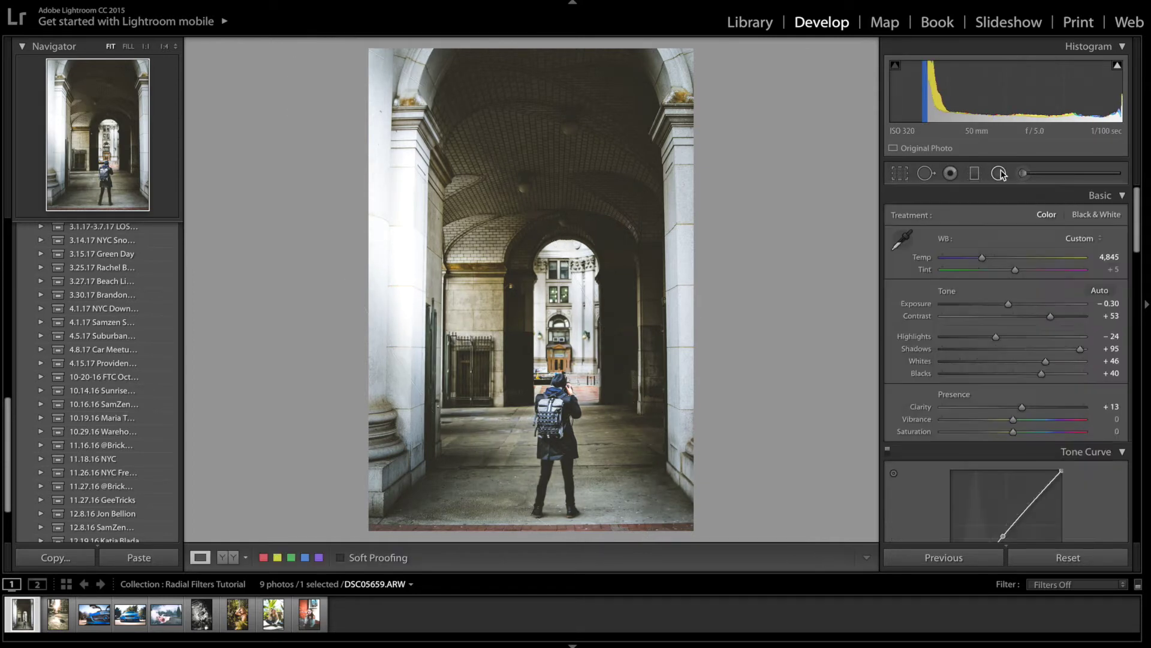
pyautogui.click(999, 173)
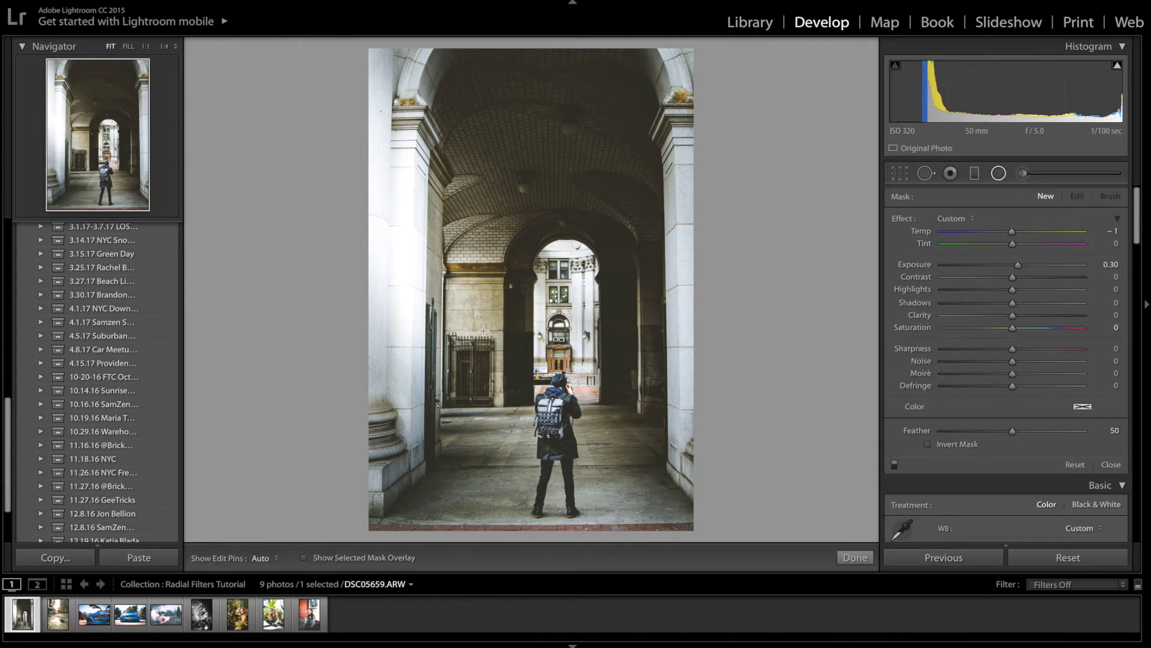
pyautogui.click(472, 295)
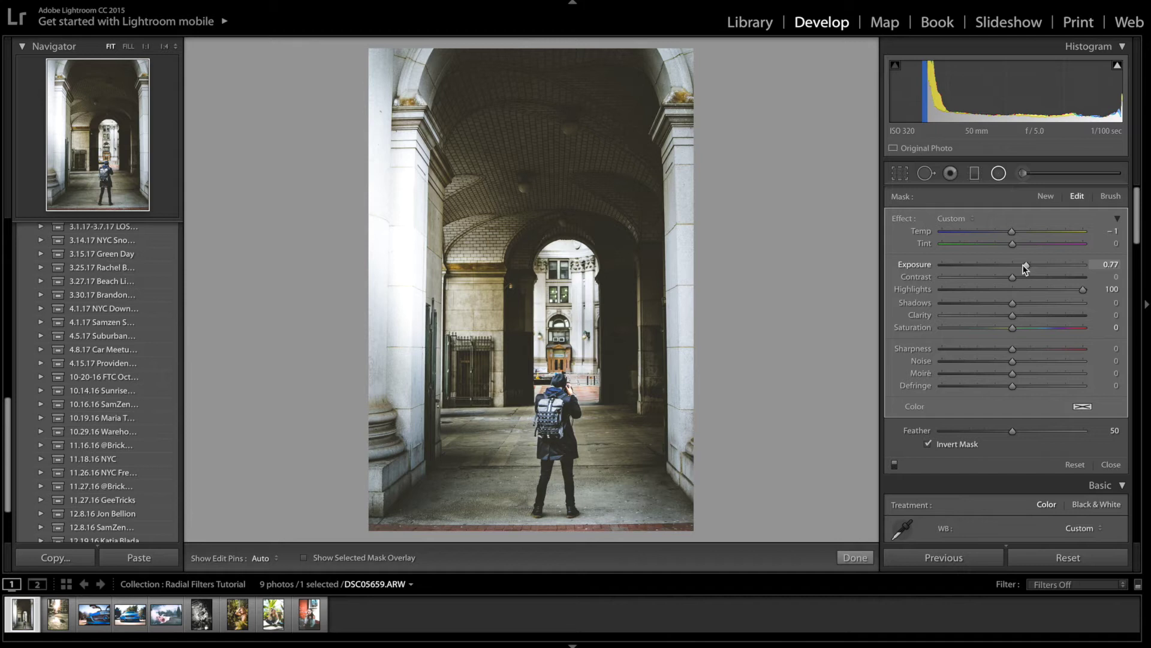
pyautogui.moveTo(1024, 269); pyautogui.dragTo(1018, 267)
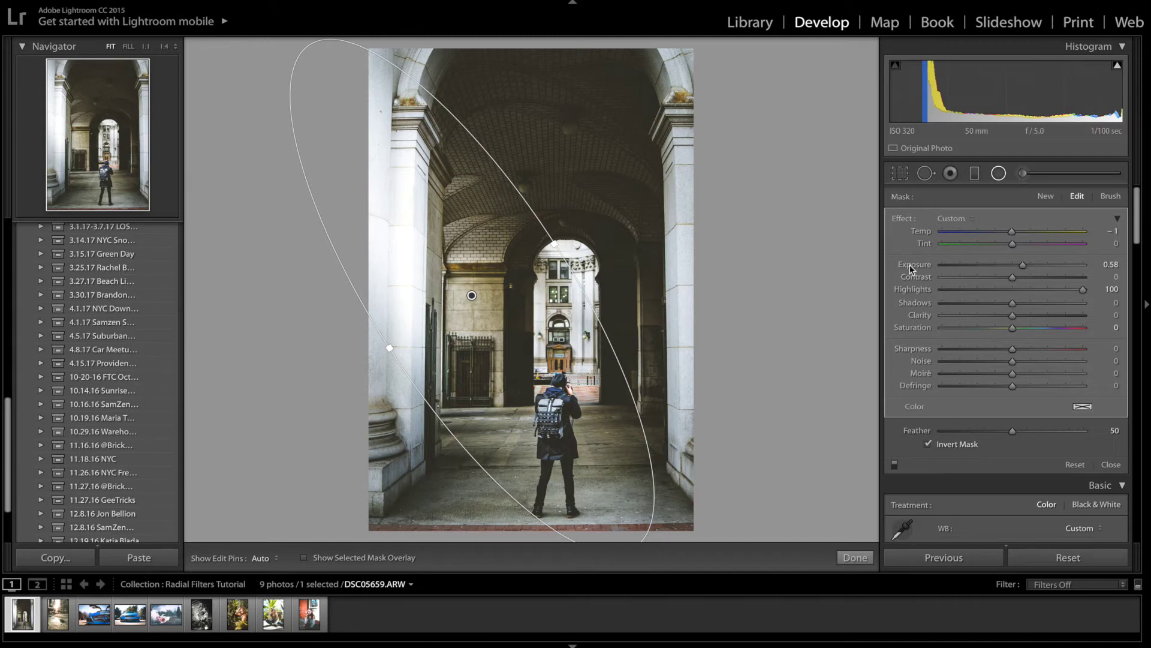
# Switch to brushing the radial filter's mask in erase mode and remove the effect from the left column.
pyautogui.click(1106, 199)
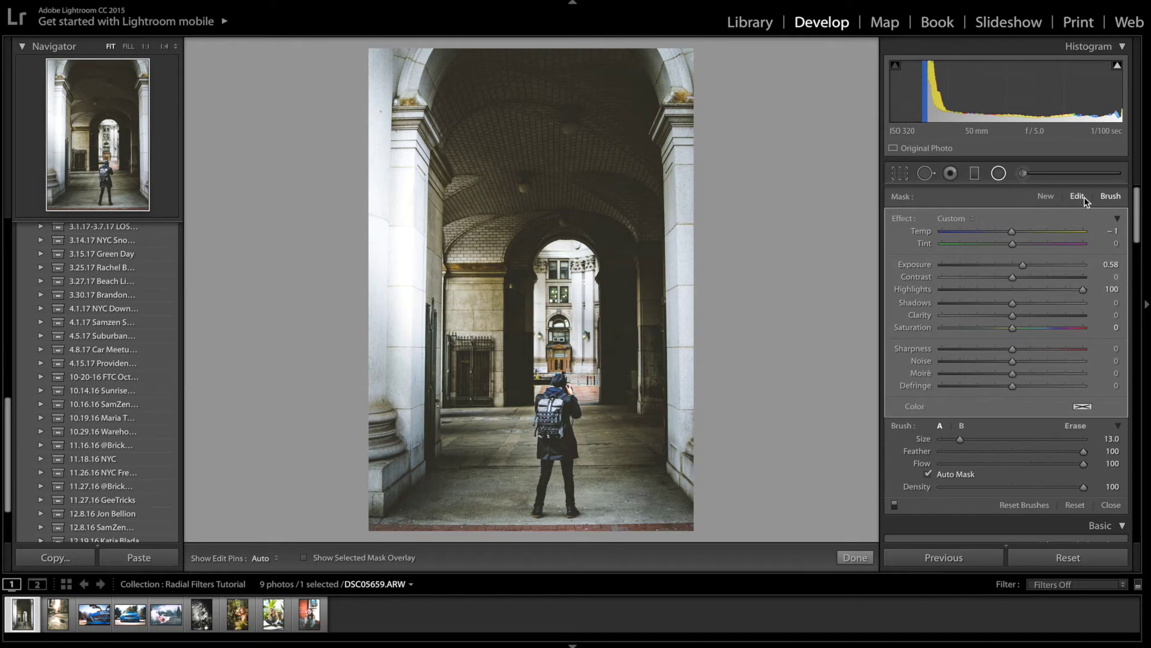
pyautogui.click(1070, 426)
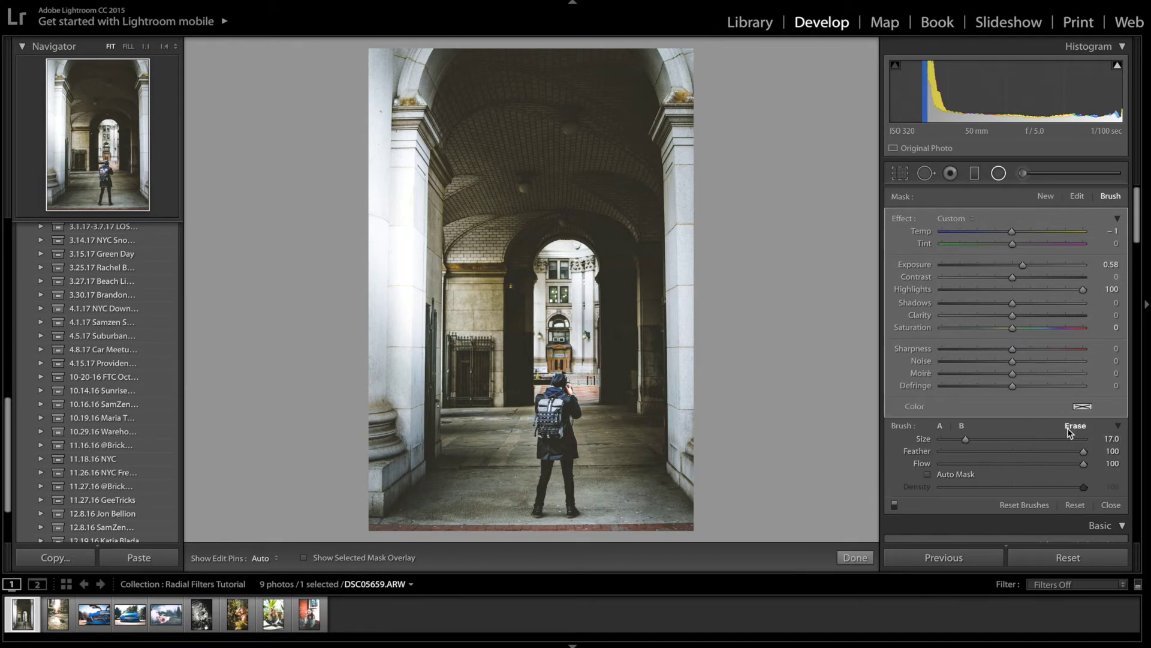
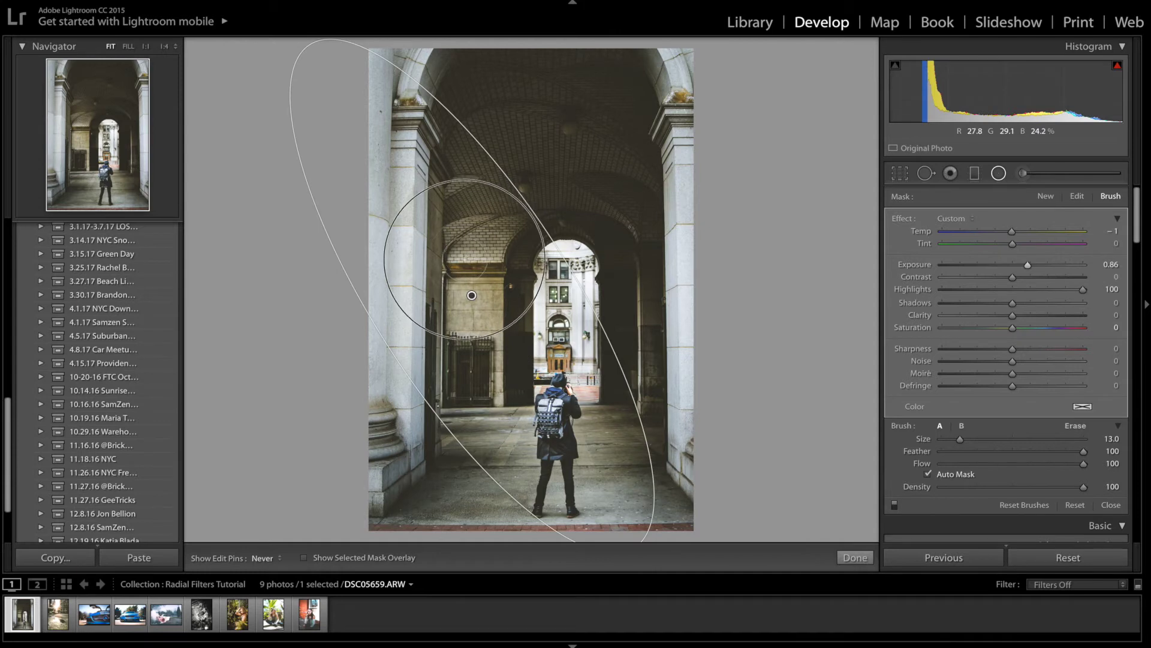
# Paint the filter effect onto the floor around the man's legs with brush A at size 13.0 and Auto Mask on, hiding the edit pins while painting.
pyautogui.moveTo(470, 381)
pyautogui.mouseDown()
pyautogui.moveTo(488, 310)
pyautogui.moveTo(476, 299)
pyautogui.moveTo(461, 403)
pyautogui.moveTo(520, 465)
pyautogui.mouseUp()
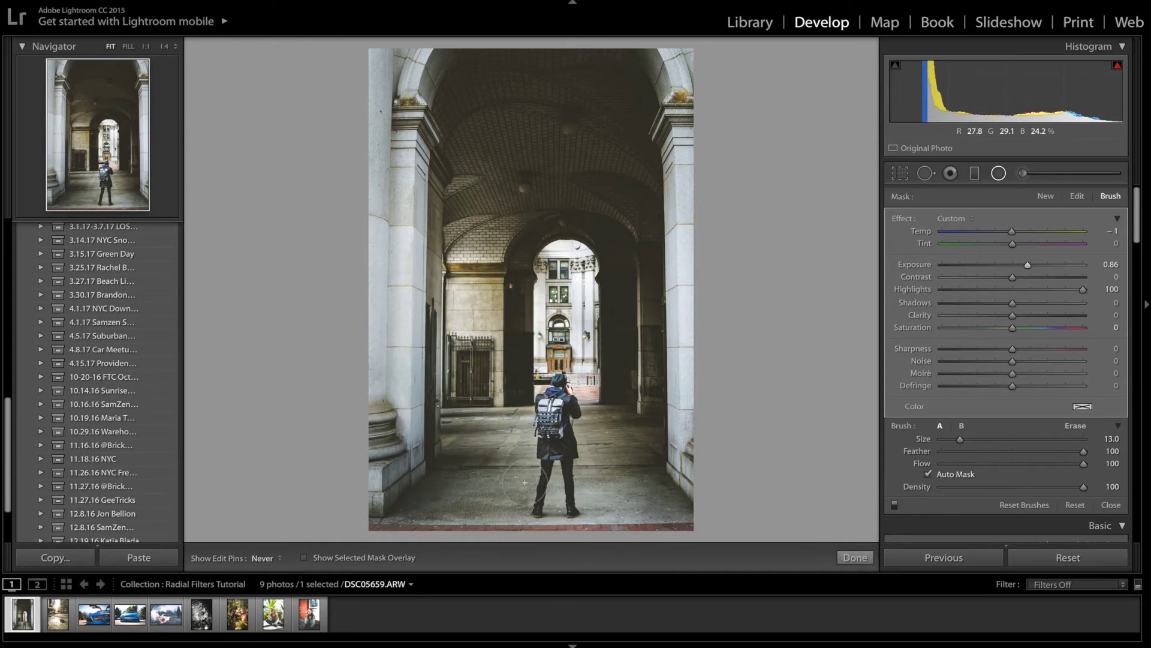
pyautogui.press('h')
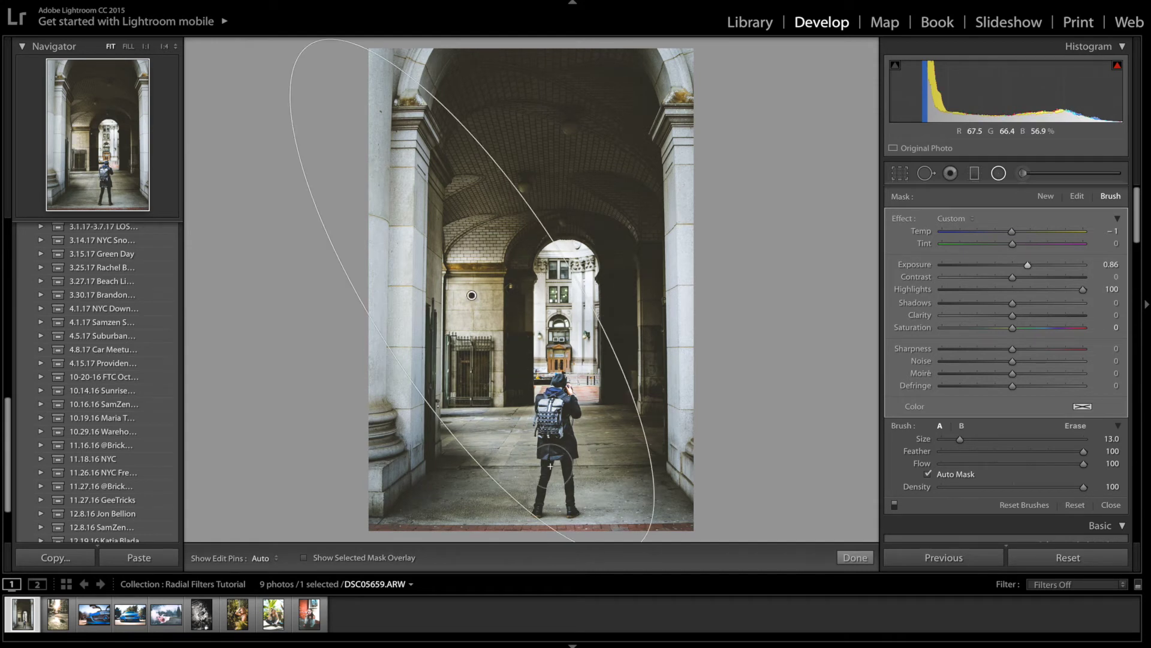
pyautogui.press('h')
pyautogui.moveTo(459, 444); pyautogui.dragTo(534, 504)
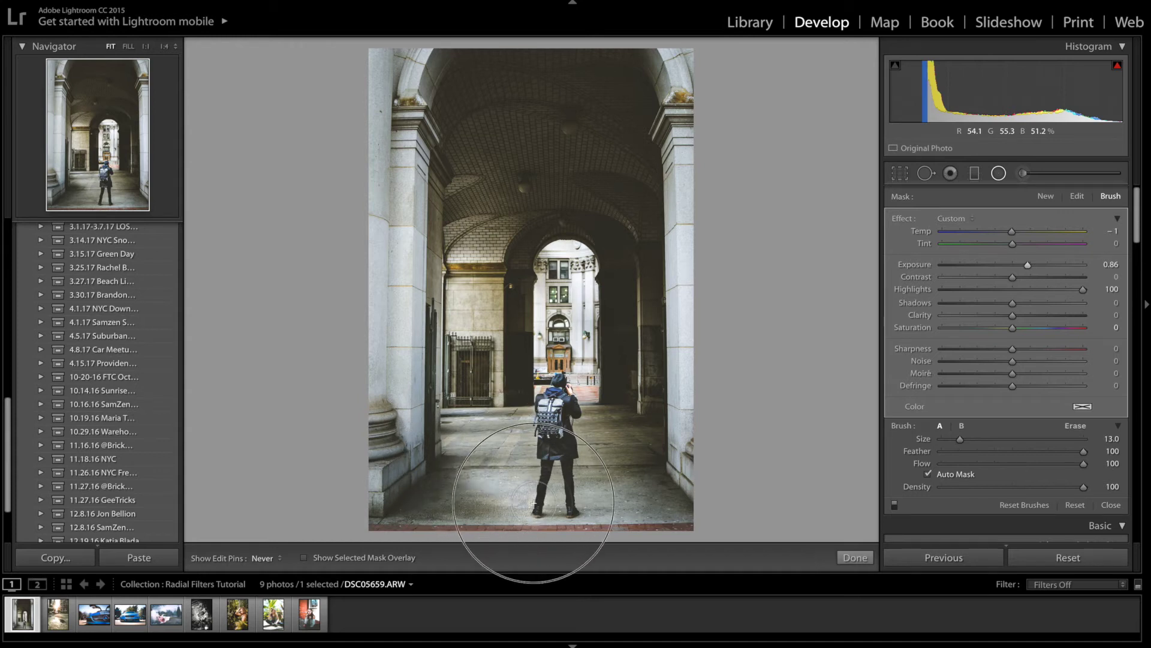
pyautogui.press('h')
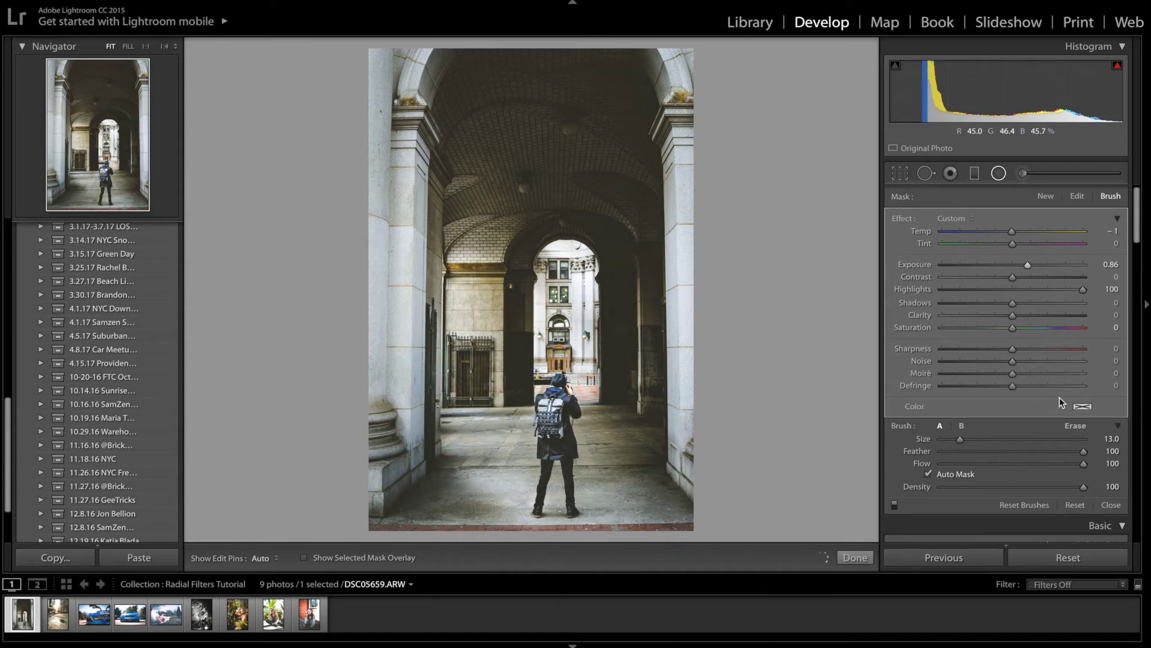
# Set the radial filter mask's erase brush to size 19.0 with the edit pins hidden, restore the pins and return to brush A.
pyautogui.click(1075, 425)
pyautogui.press('h')
pyautogui.scroll(-5, 540, 525)
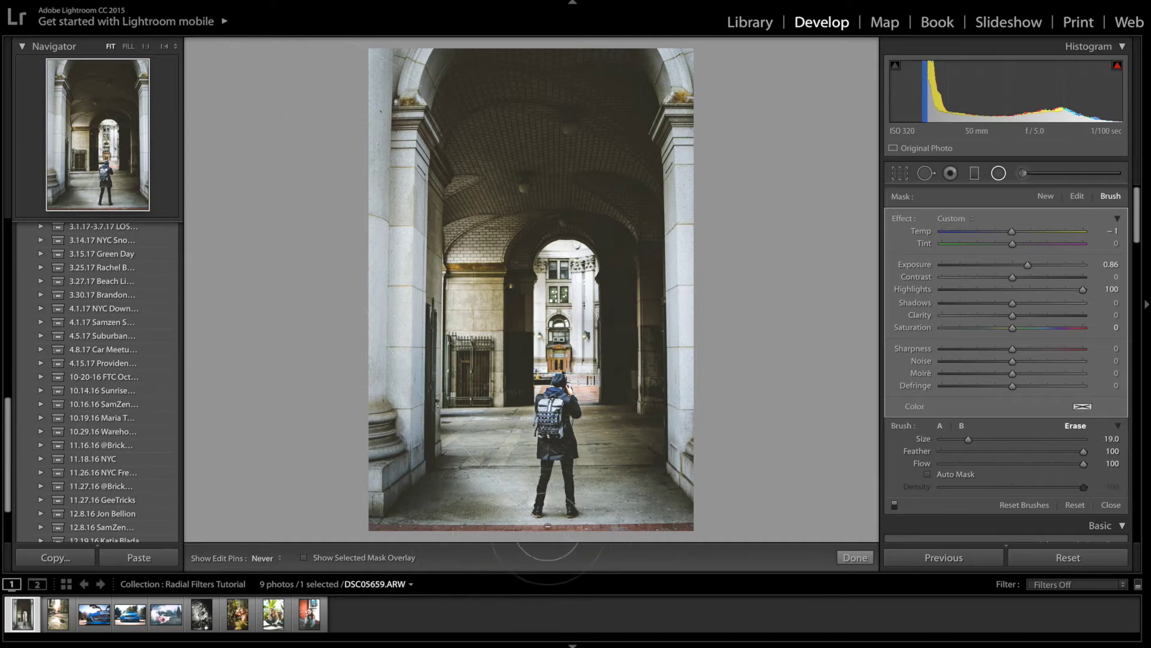
pyautogui.press('h')
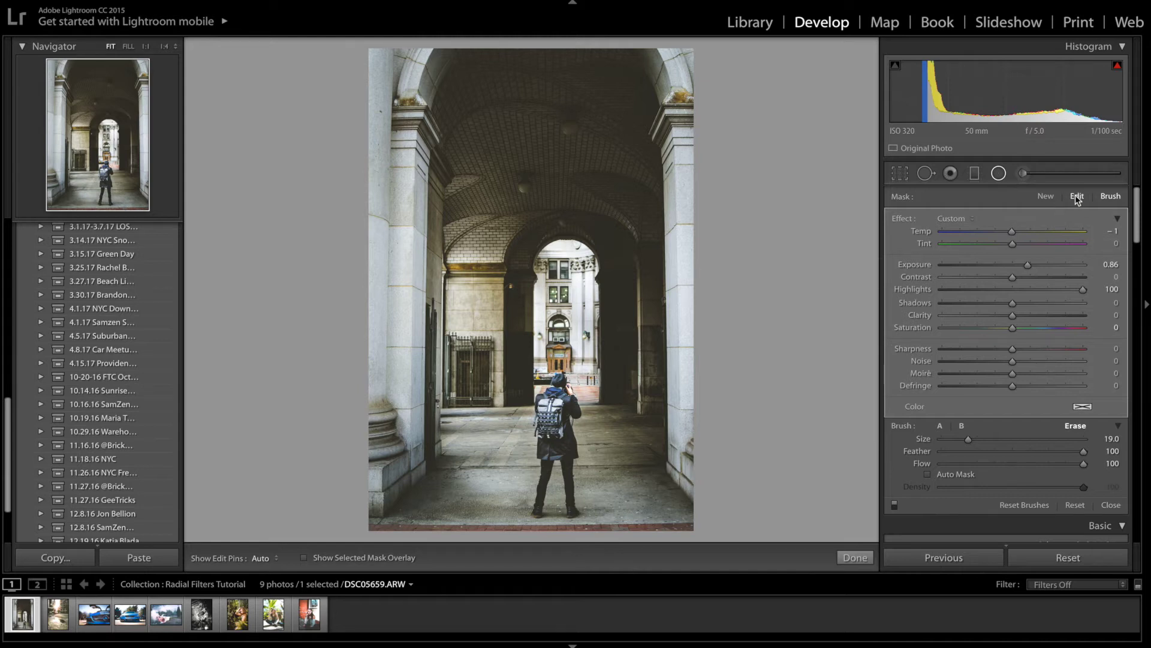
pyautogui.click(939, 425)
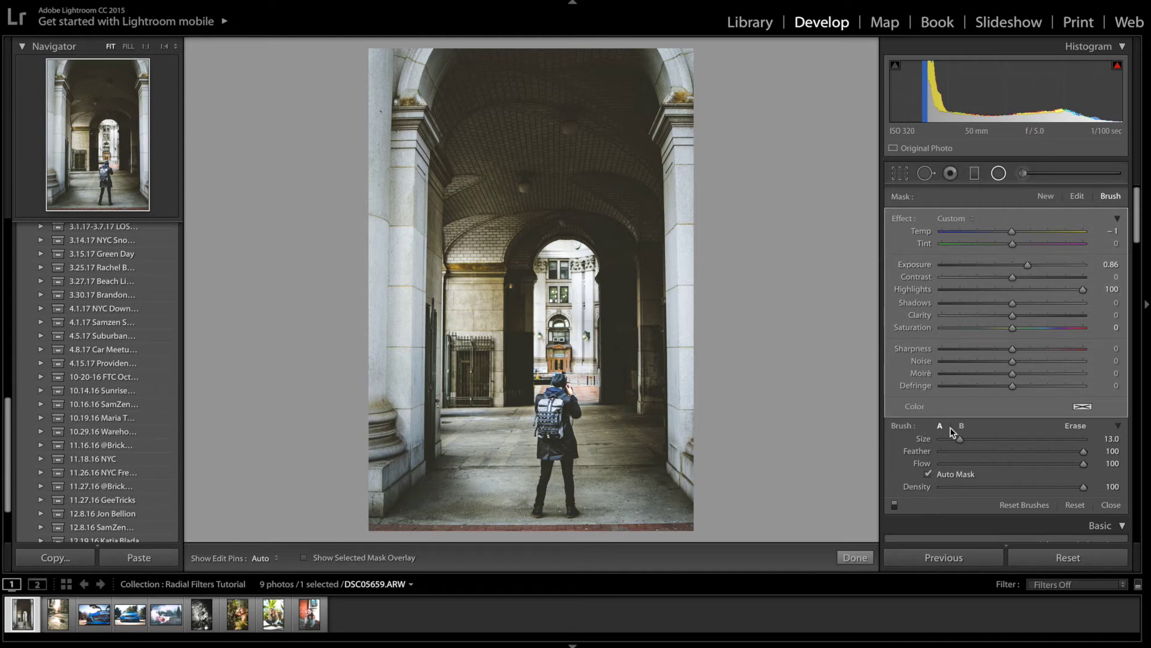
# Try lowering the archway radial filter's exposure to 0.47 and undo the change.
pyautogui.click(1022, 266)
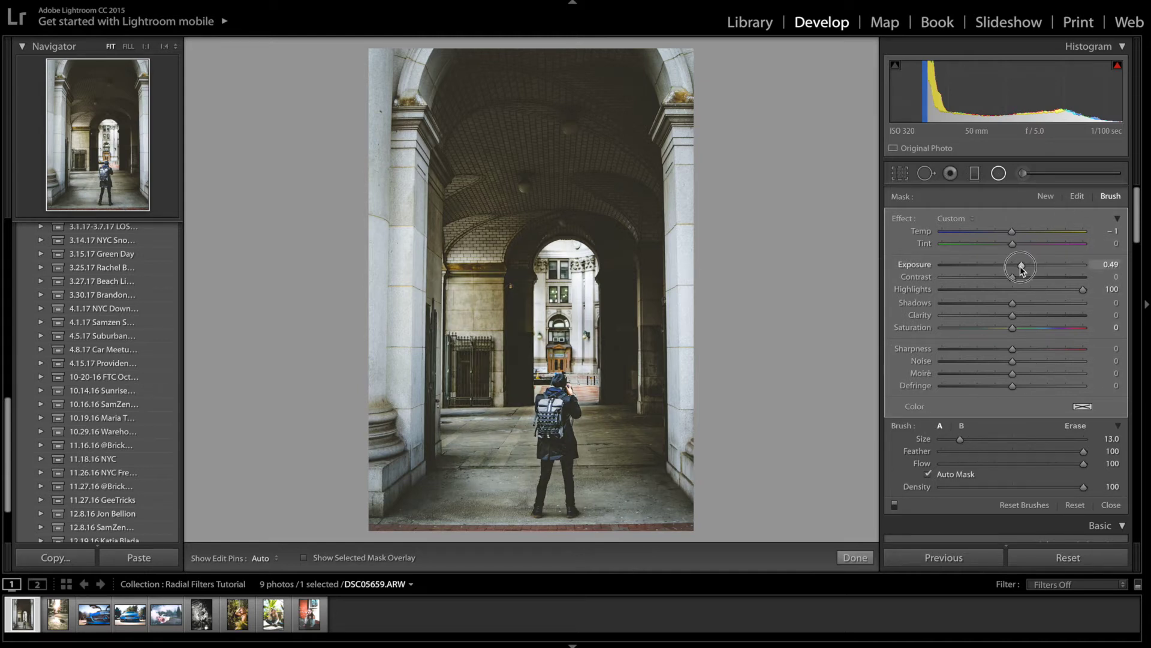
pyautogui.hotkey('ctrl', 'z')
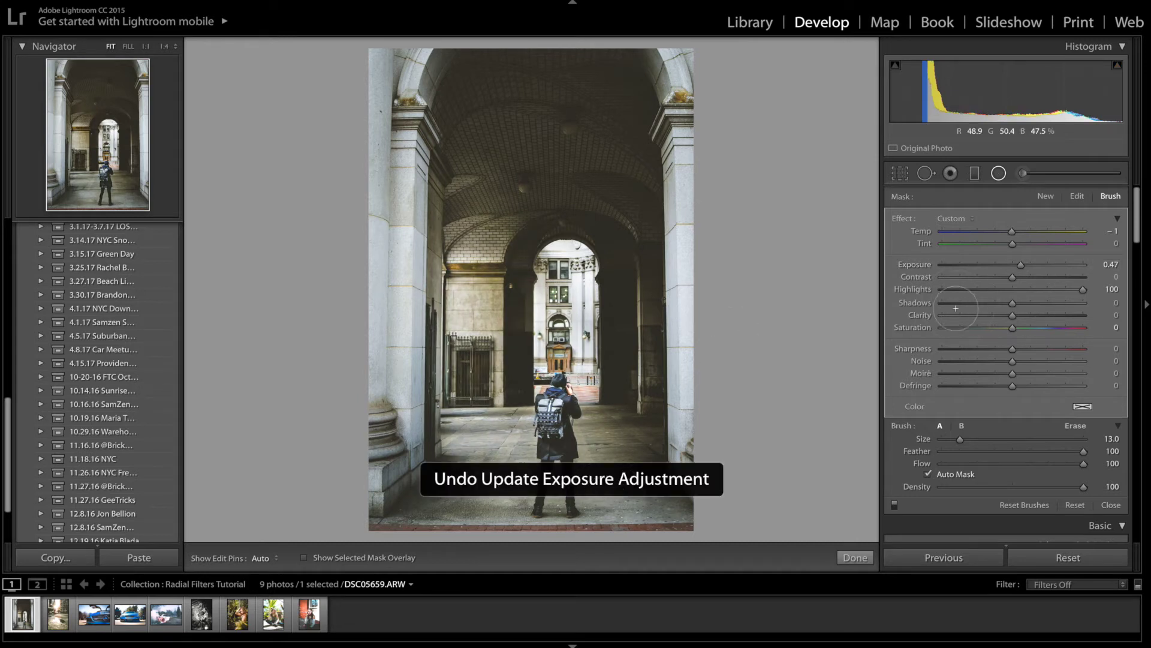
pyautogui.hotkey('ctrl', 'z')
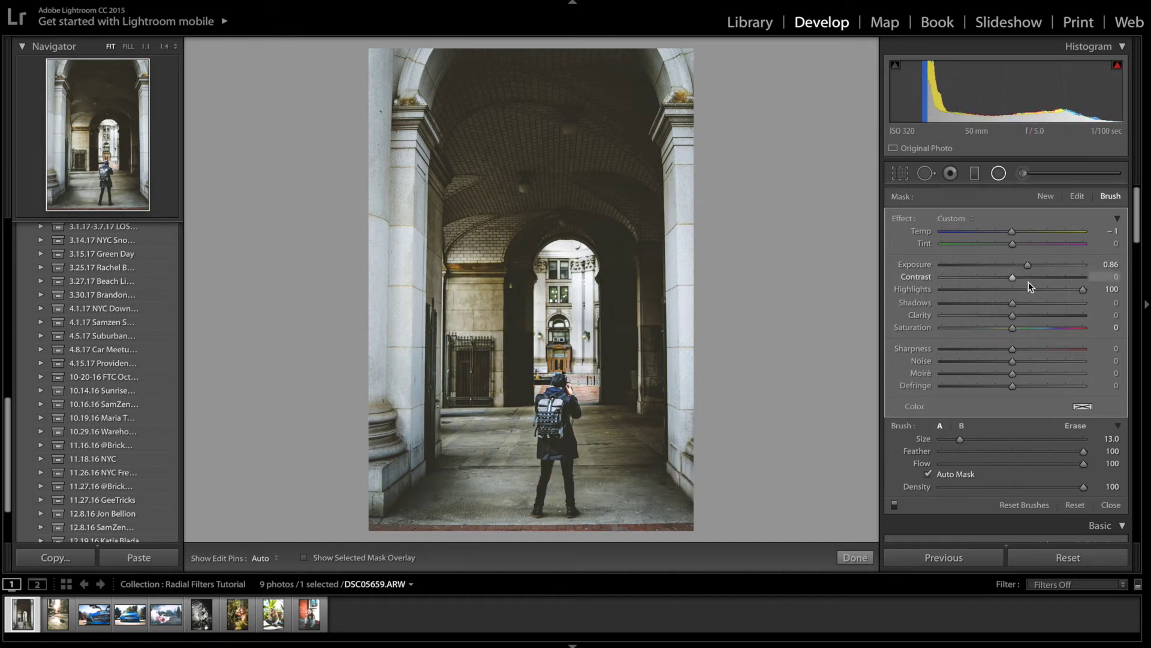
# Set brush A to size 30.0, close the Radial Filter tool, and lower the archway photo's overall exposure to −0.48.
pyautogui.scroll(2, 527, 465)
pyautogui.scroll(8, 527, 466)
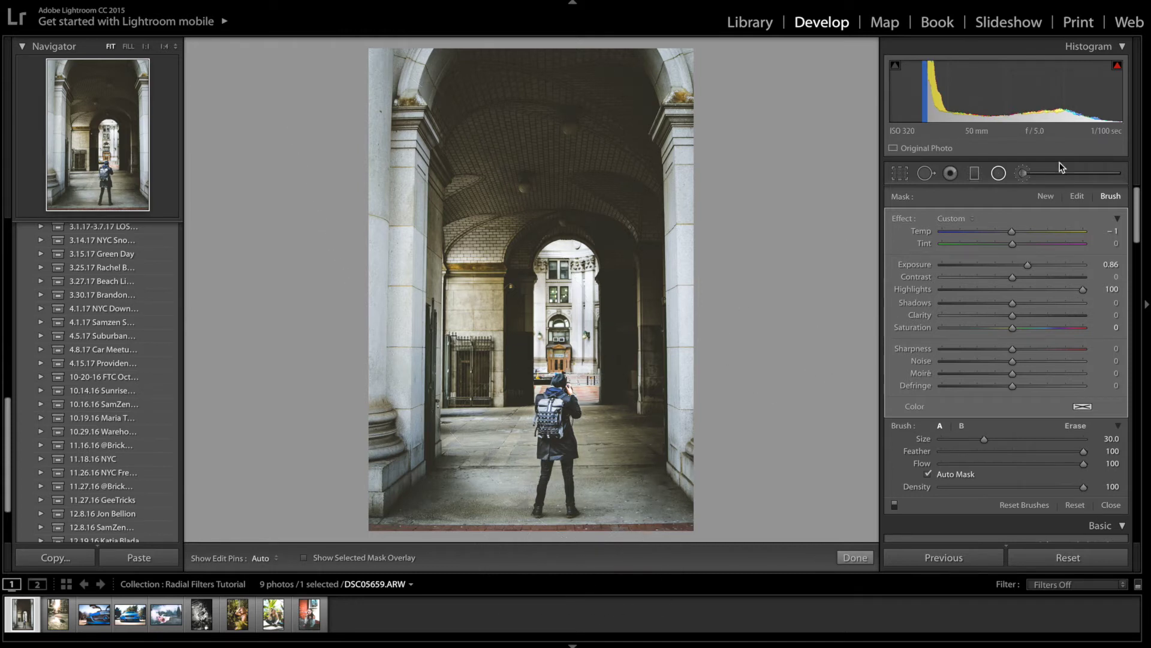
pyautogui.click(1007, 174)
pyautogui.click(1006, 173)
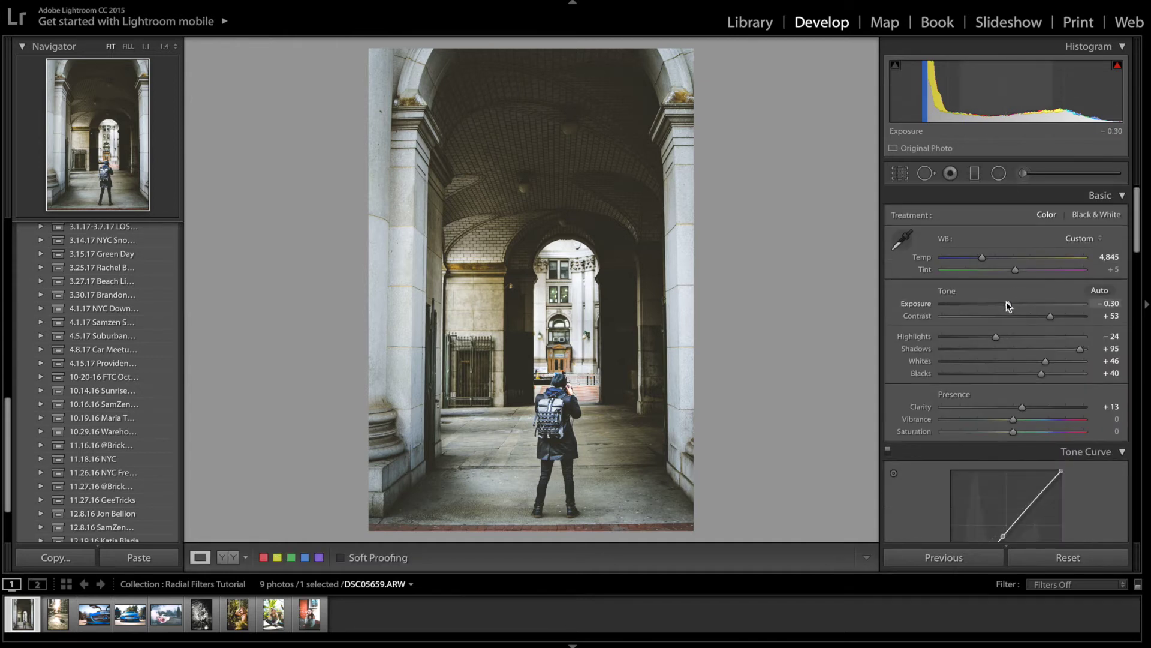
pyautogui.moveTo(1008, 302); pyautogui.dragTo(1007, 306)
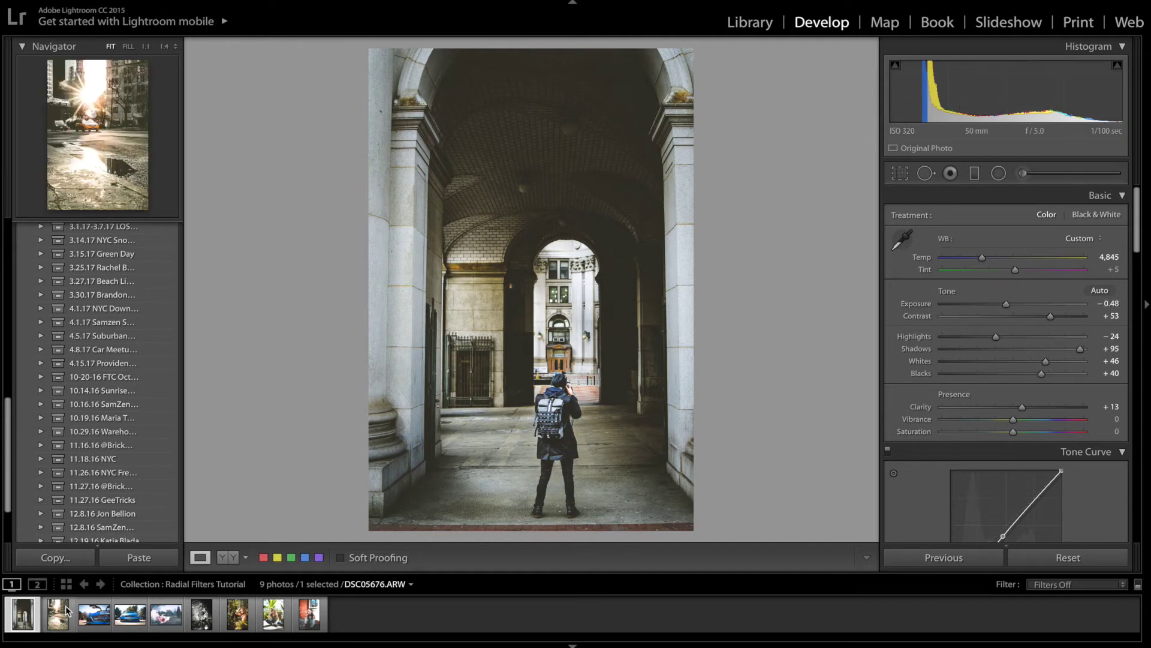
# Reset all edits on the archway photo to view the unedited original, and undo the reset.
pyautogui.click(1080, 549)
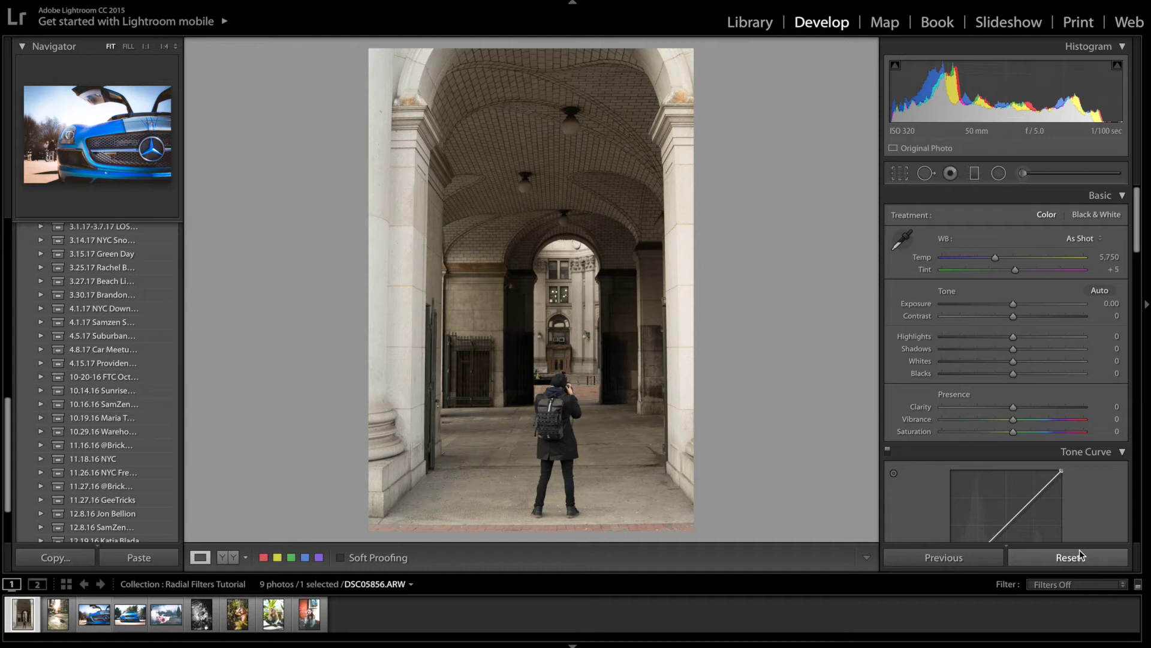
pyautogui.hotkey('ctrl', 'z')
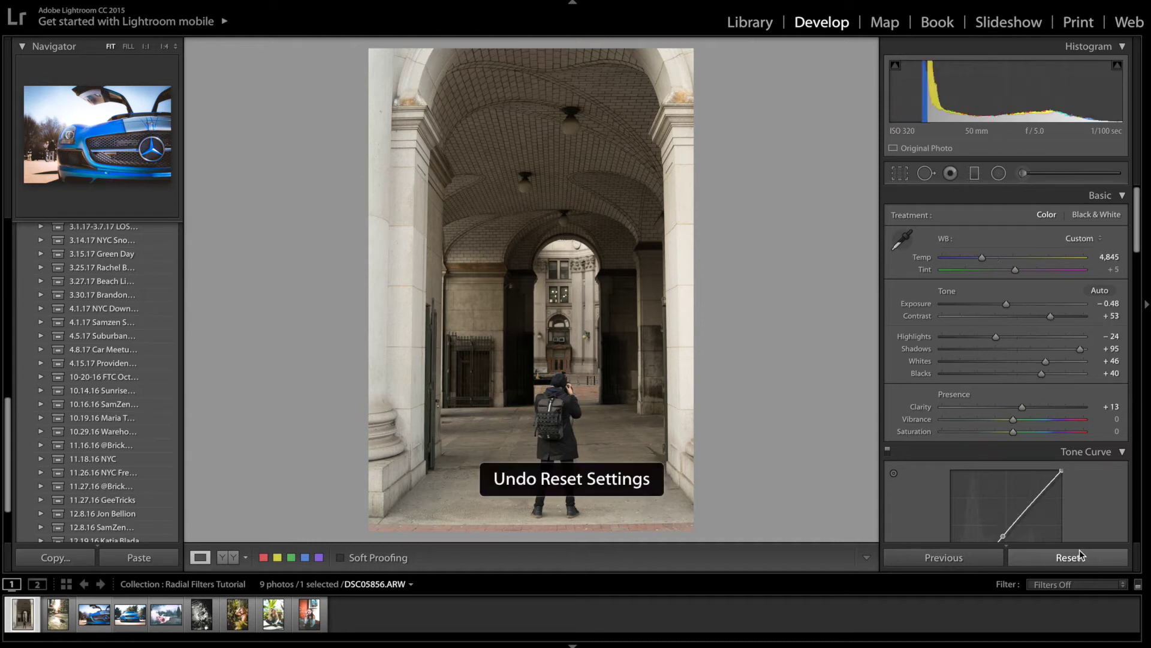
# Compare the sunlit taxi street photo with its radial filters off and on, and select the sky filter to examine its settings.
pyautogui.click(58, 605)
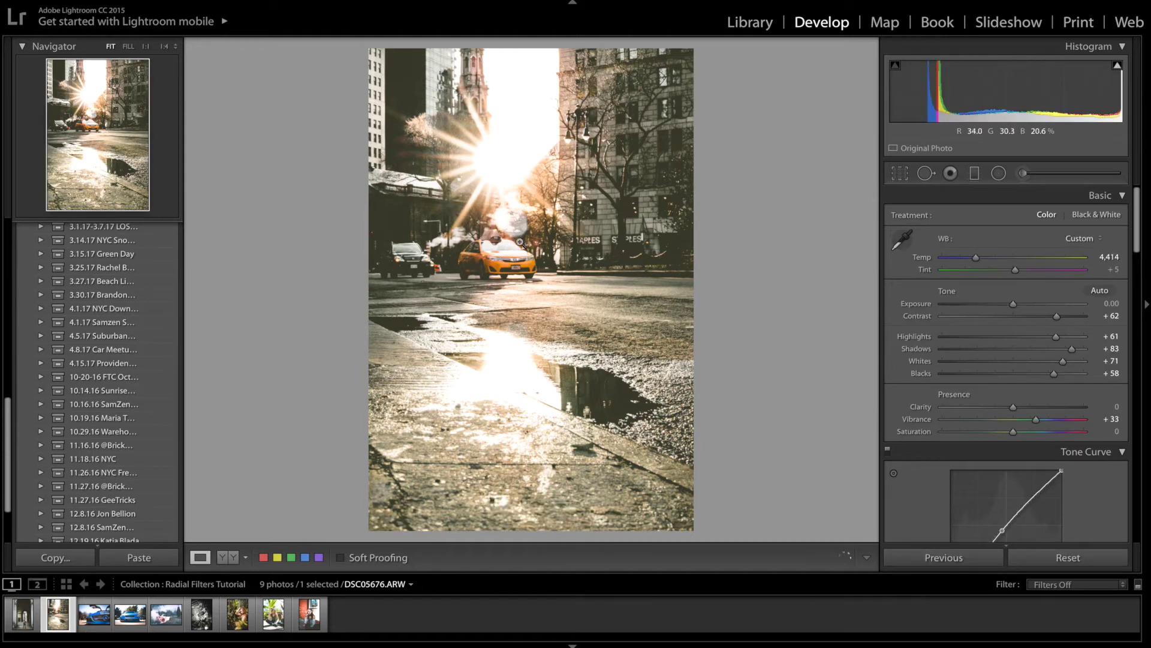
pyautogui.click(999, 174)
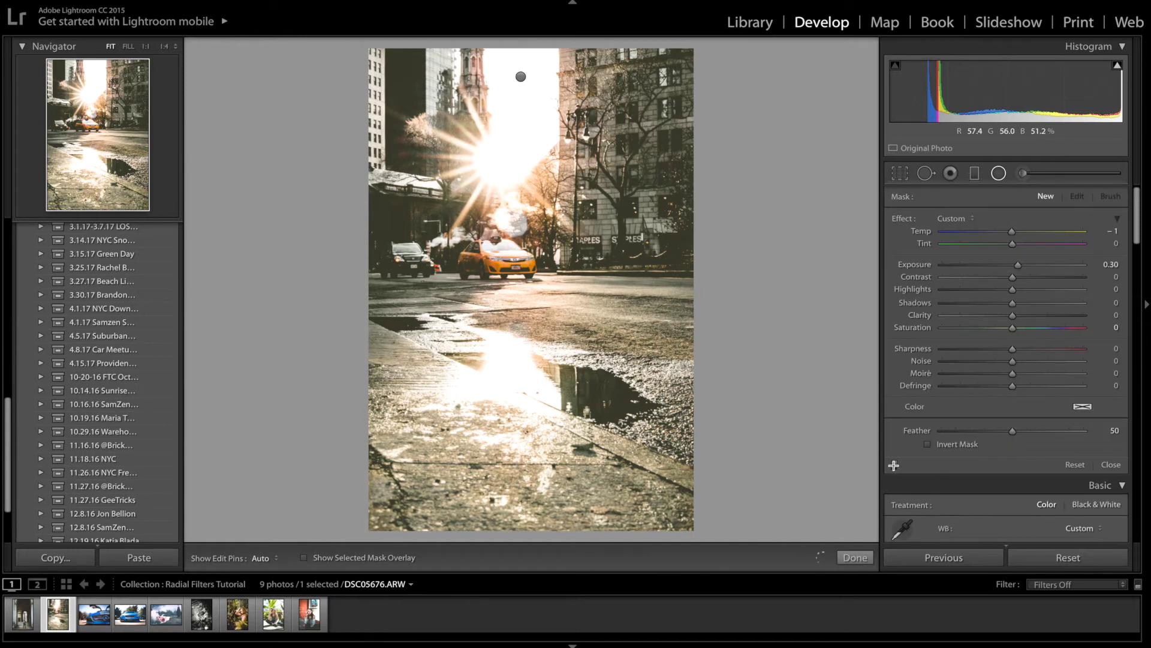
pyautogui.click(895, 465)
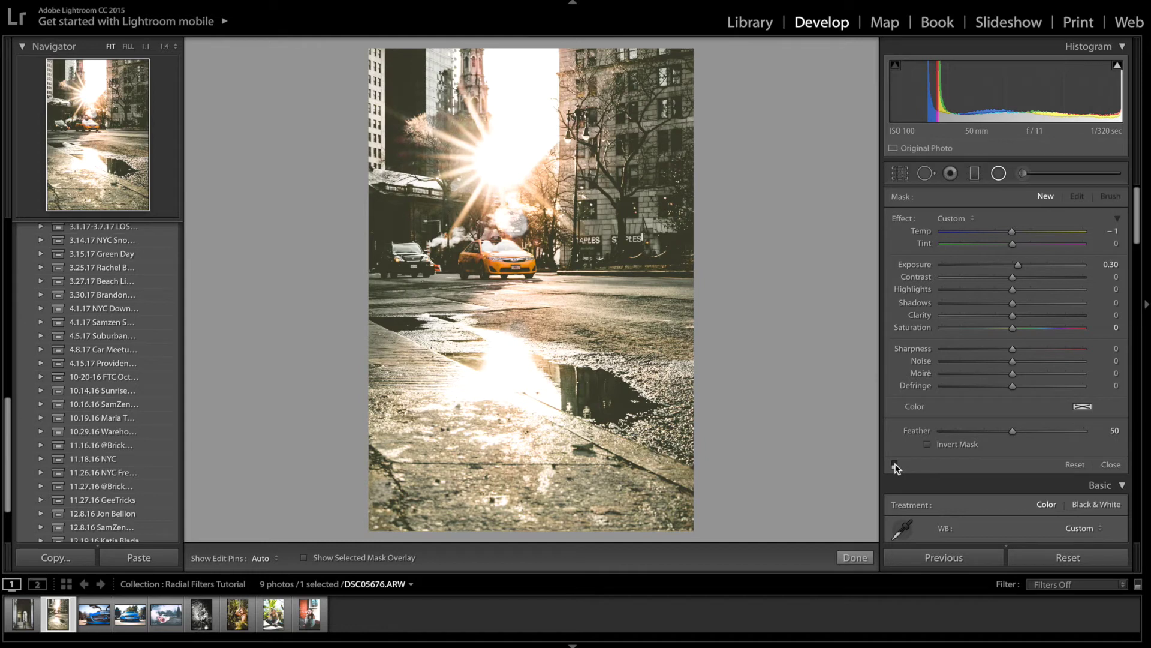
pyautogui.click(895, 466)
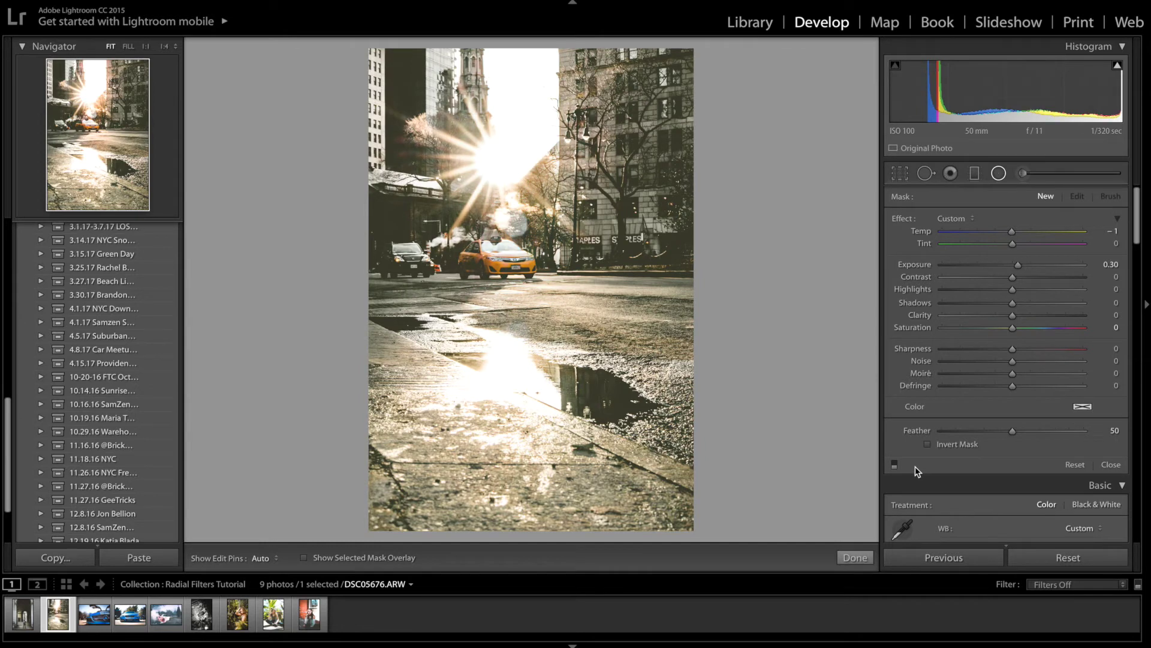
pyautogui.click(895, 465)
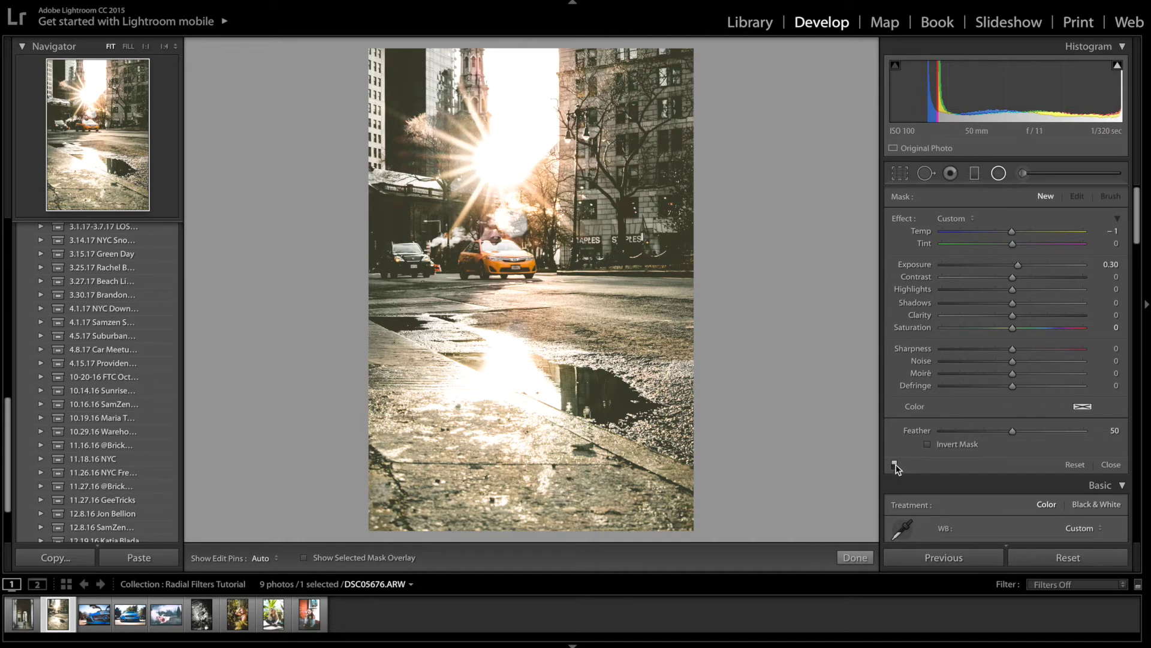
pyautogui.click(895, 465)
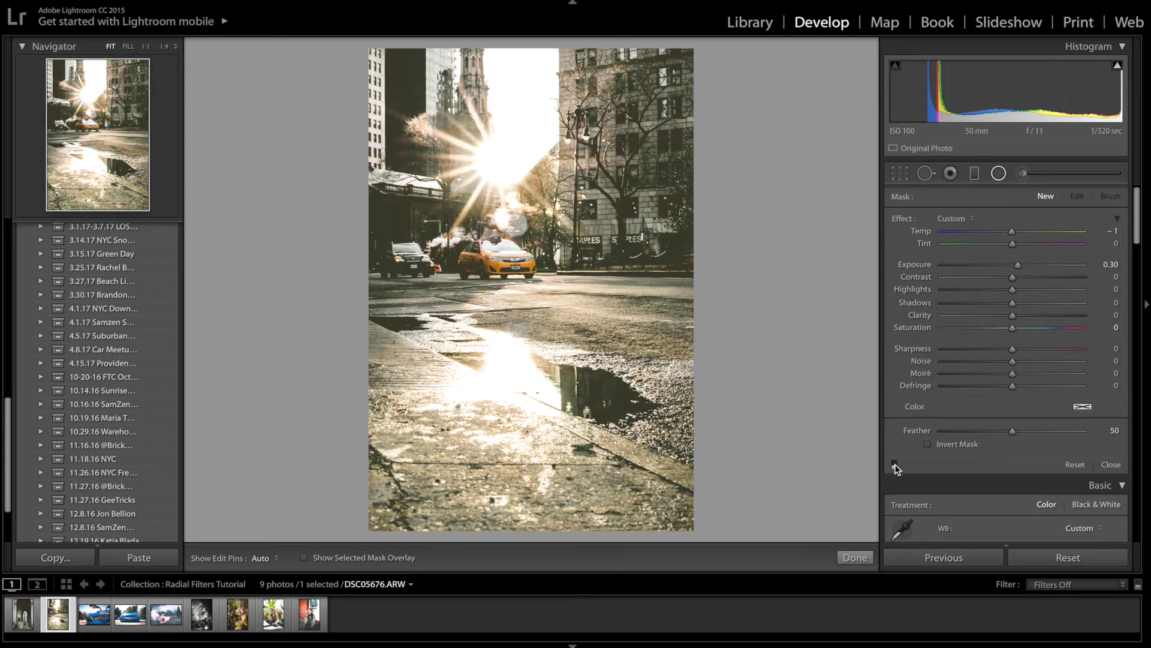
pyautogui.click(895, 465)
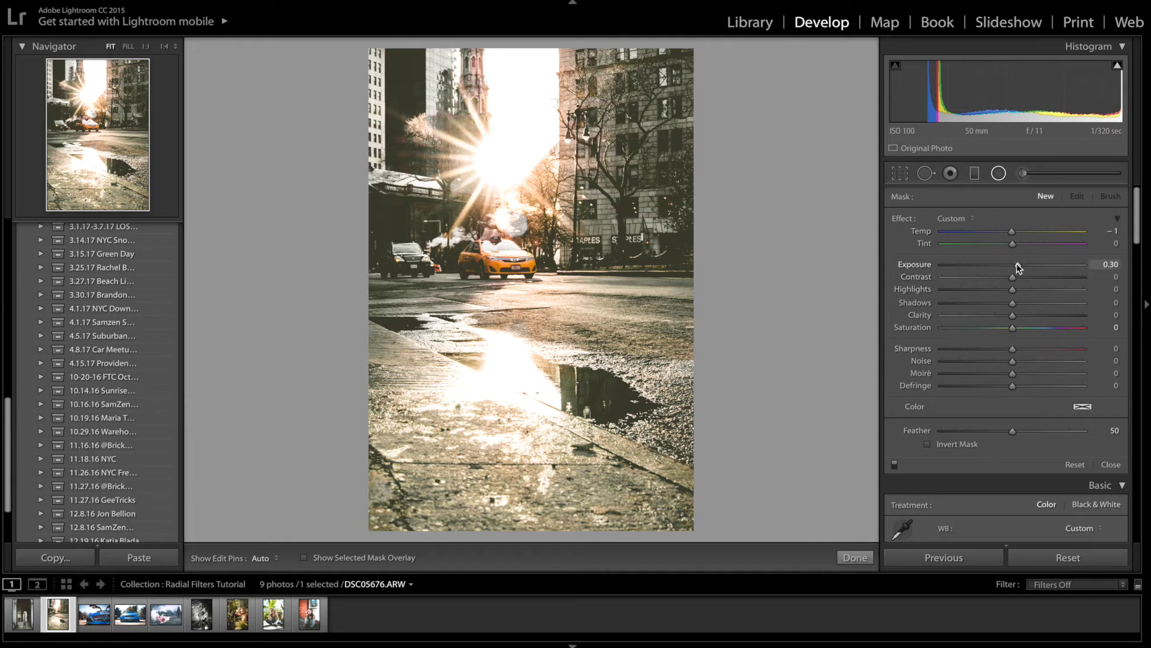
pyautogui.click(521, 76)
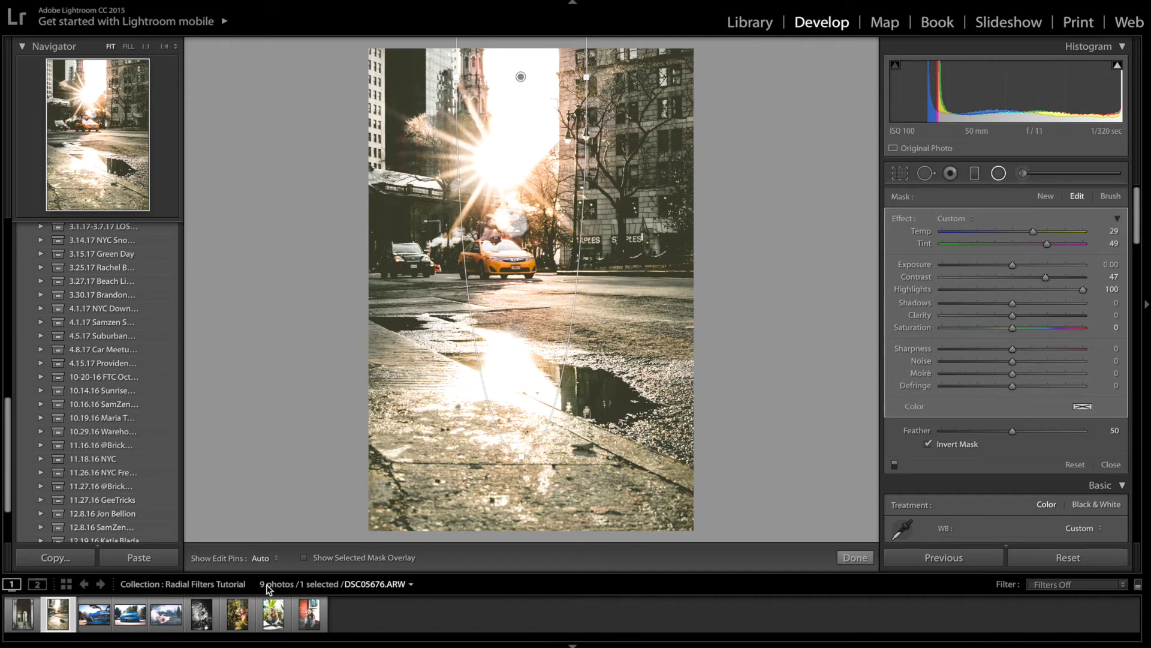
# Examine the radial filter on the hood in the blue Mercedes photo and compare the image with it off and on.
pyautogui.click(96, 610)
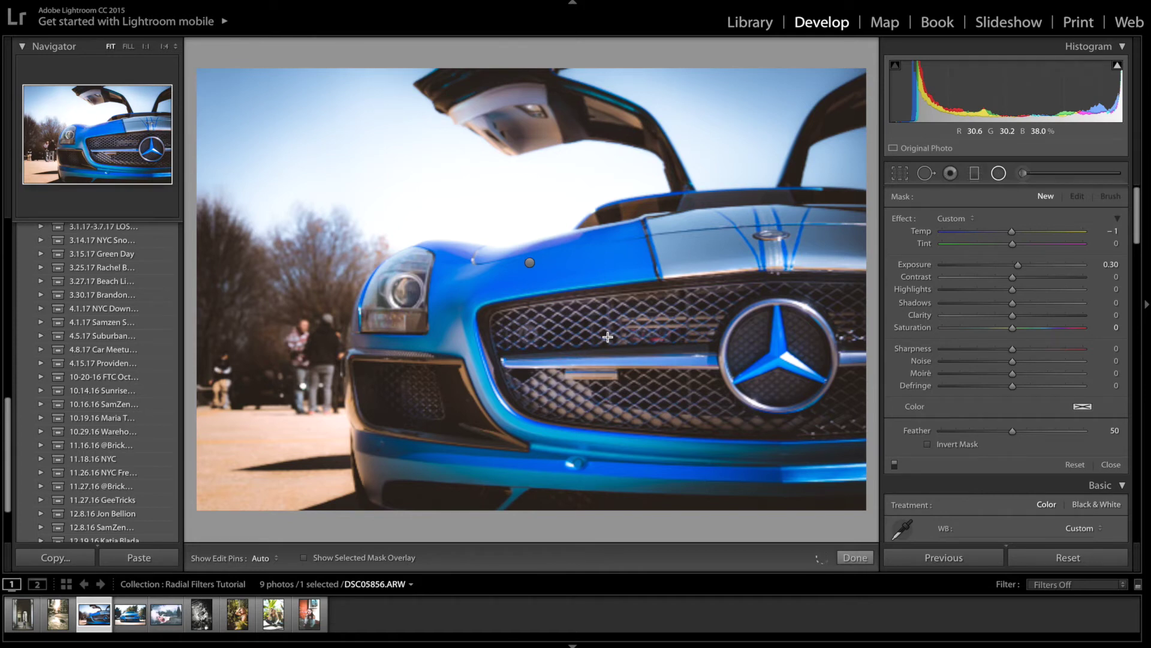
pyautogui.click(530, 263)
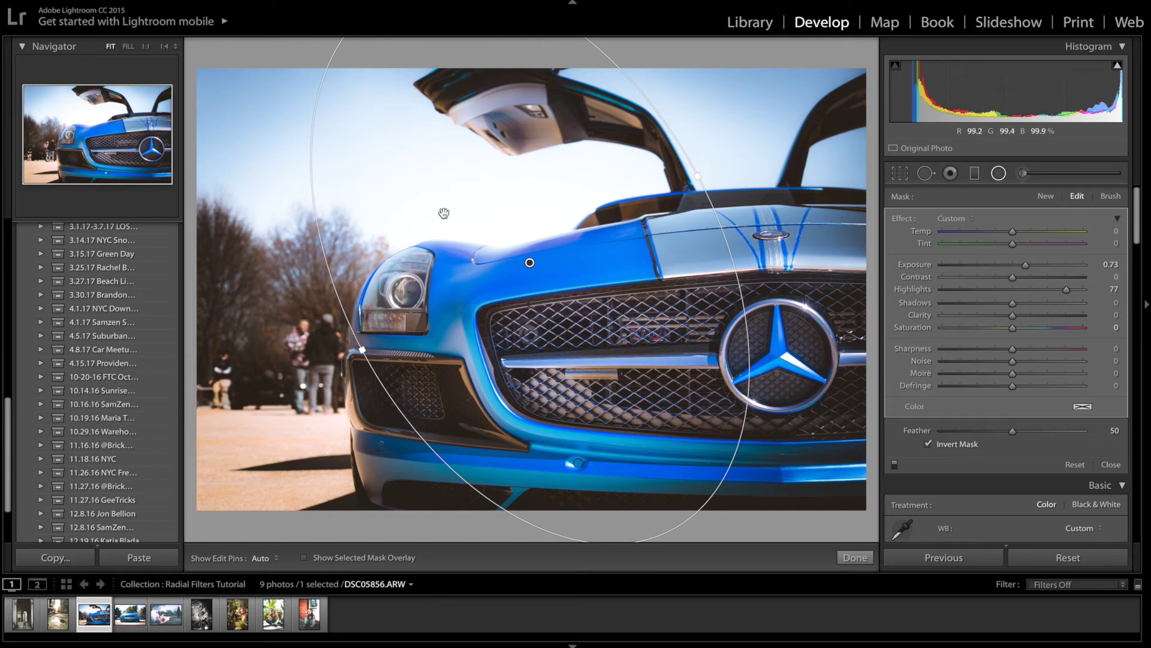
pyautogui.click(895, 464)
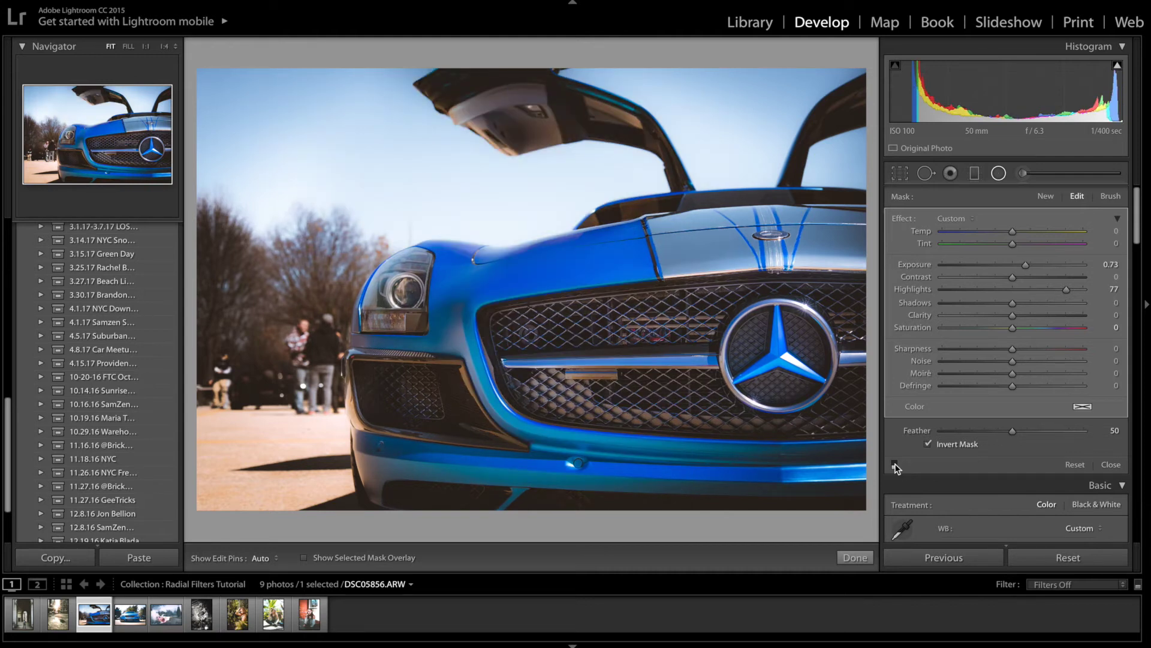
pyautogui.click(894, 465)
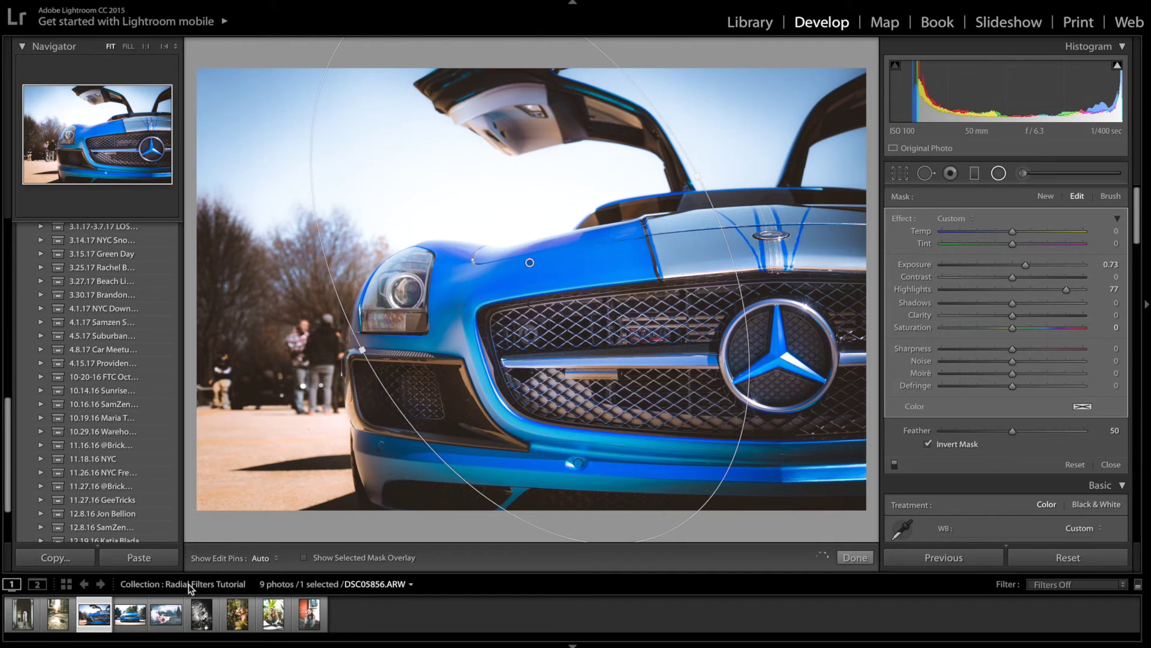
# Set the radial filter's exposure to 0.35 on the blue BMW photo and compare the image with the filter off and on.
pyautogui.click(131, 614)
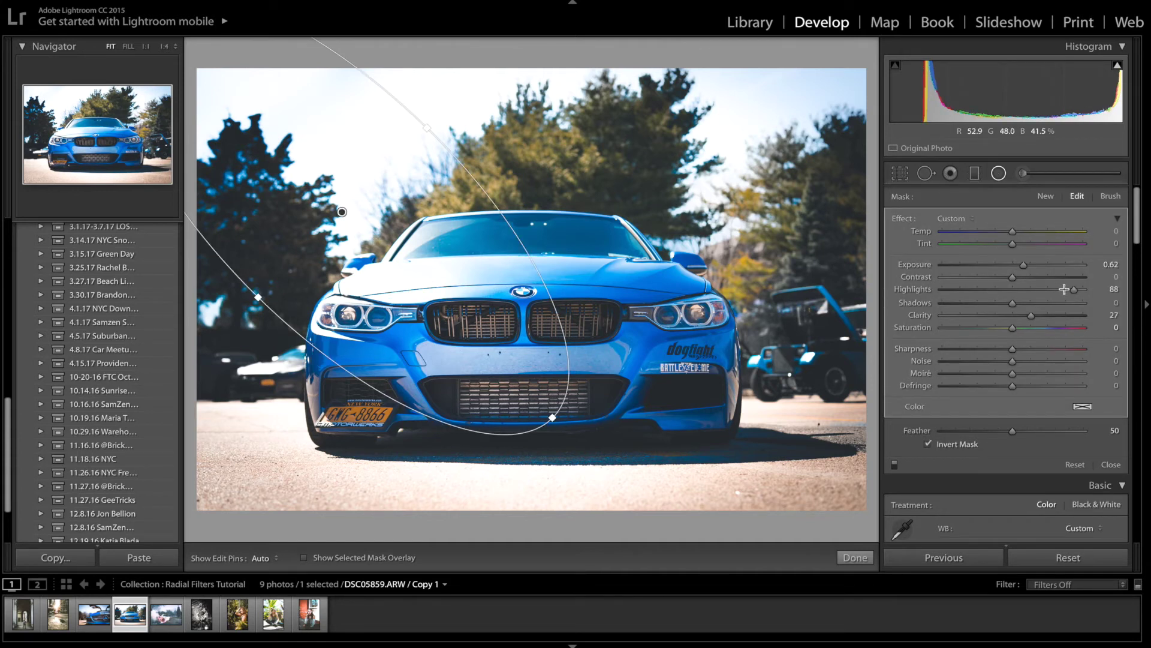
pyautogui.moveTo(1024, 264); pyautogui.dragTo(1015, 266)
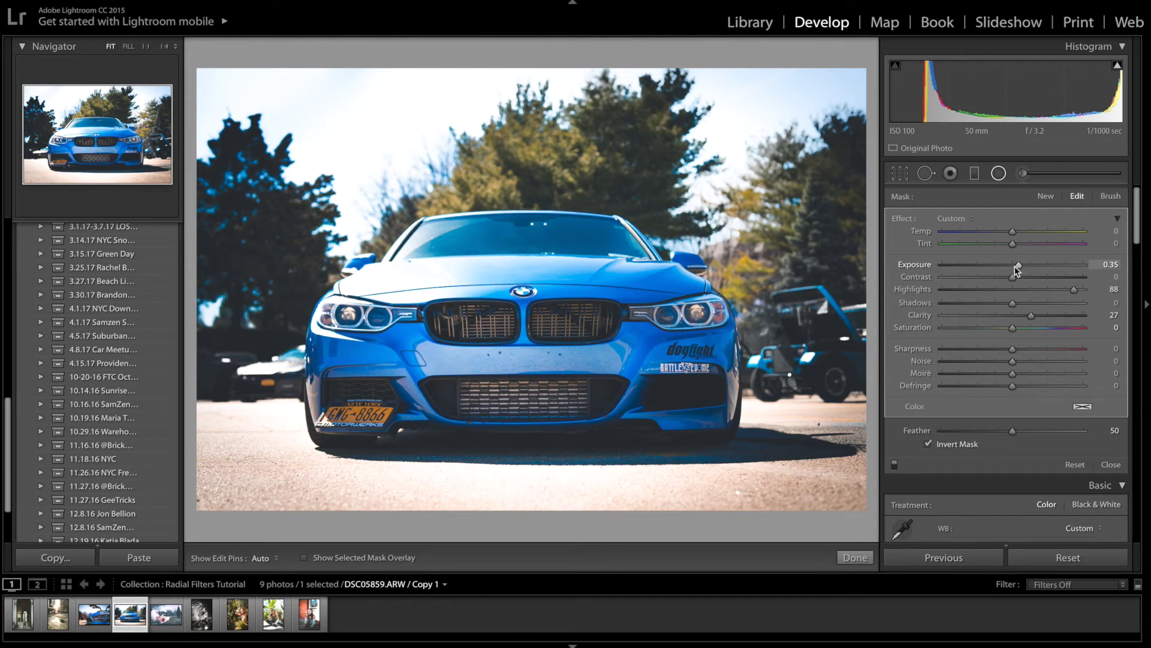
pyautogui.click(894, 466)
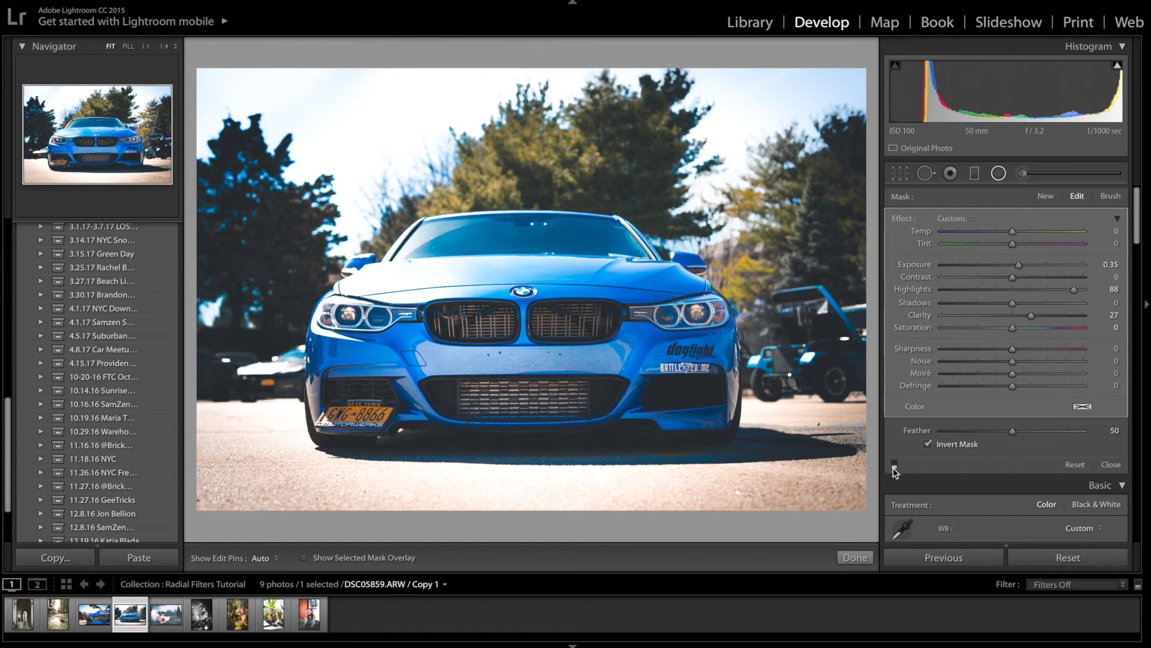
pyautogui.click(894, 466)
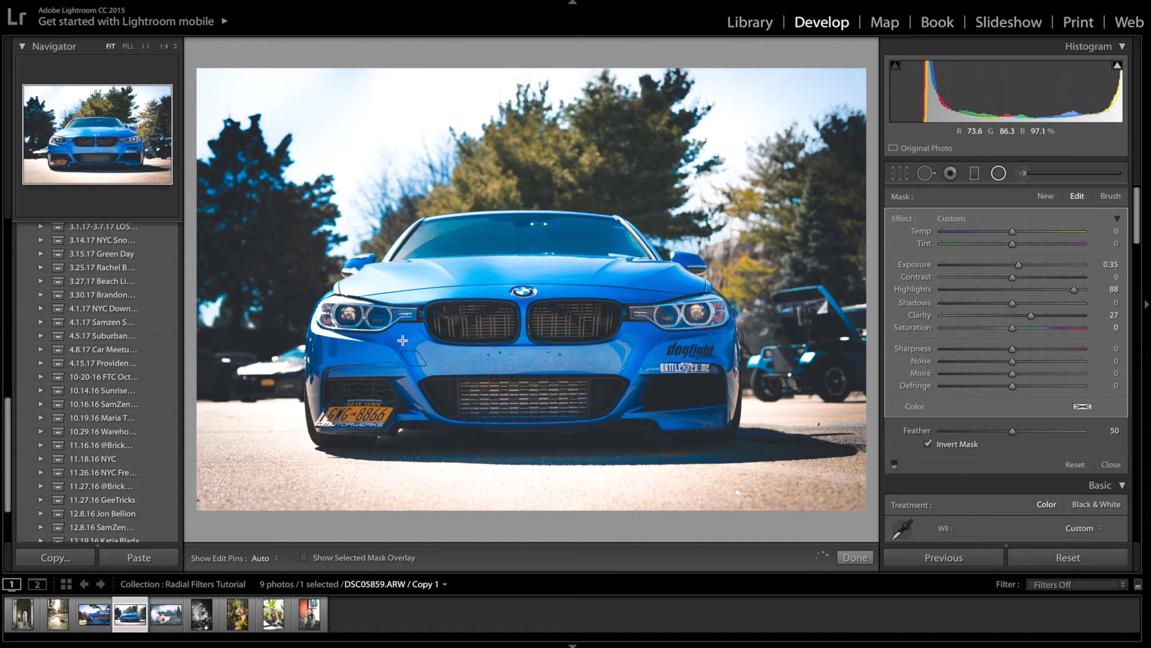
pyautogui.click(896, 467)
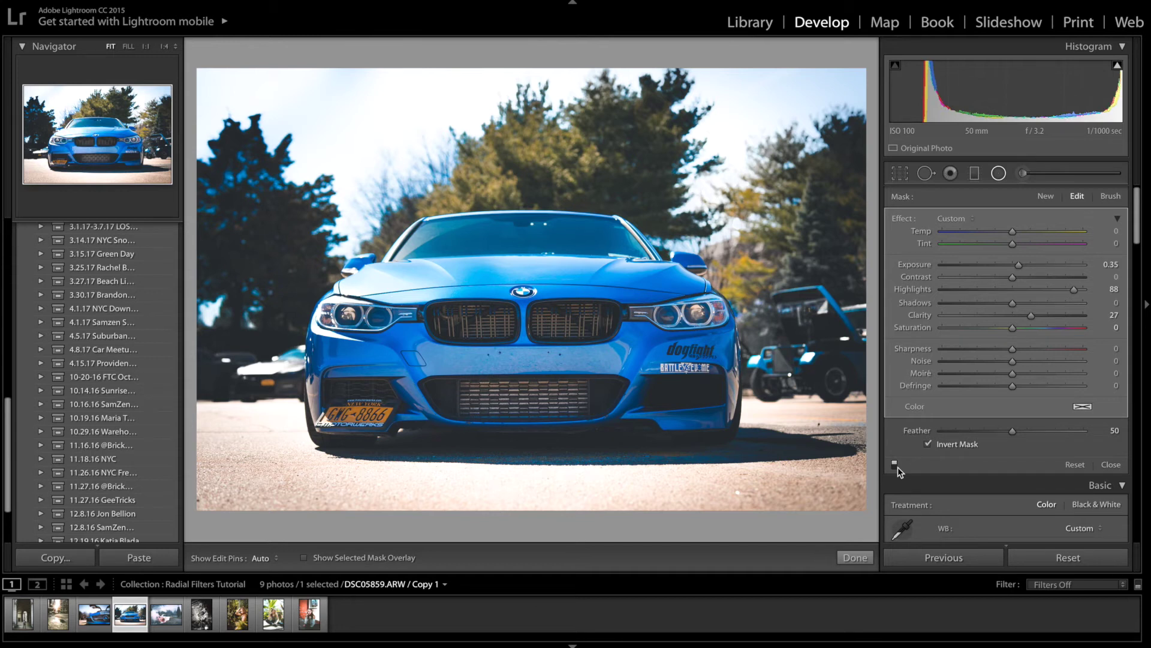
# Reset all edits on the sunlit taxi street photo to view the unedited original, and undo the reset.
pyautogui.click(60, 616)
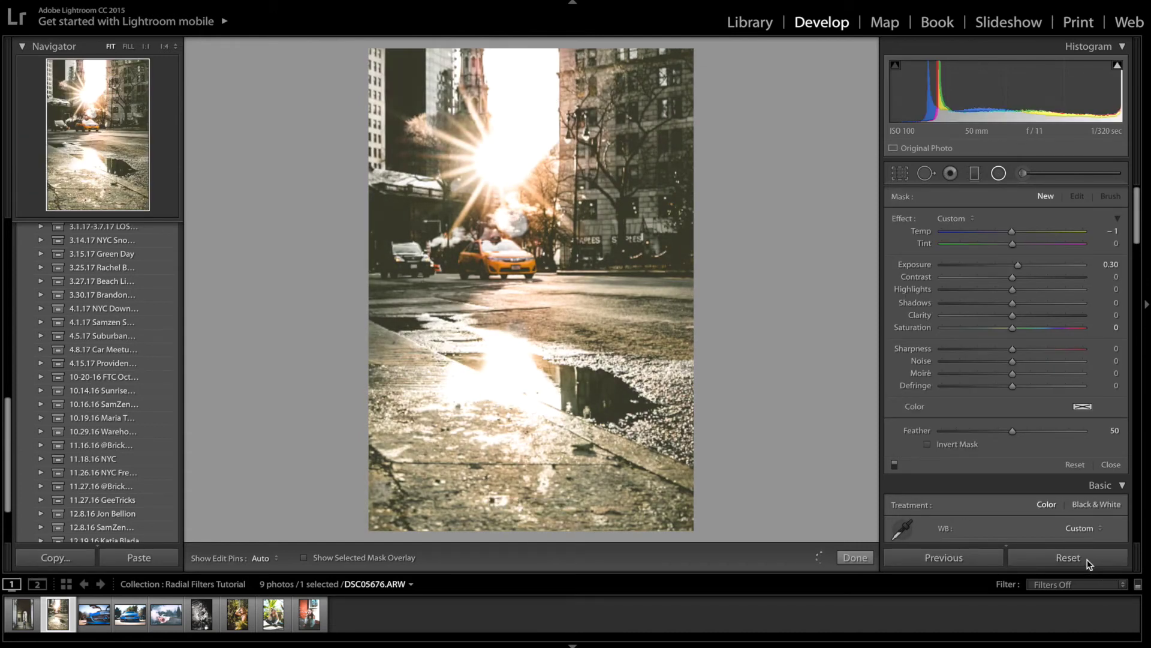
pyautogui.click(1088, 560)
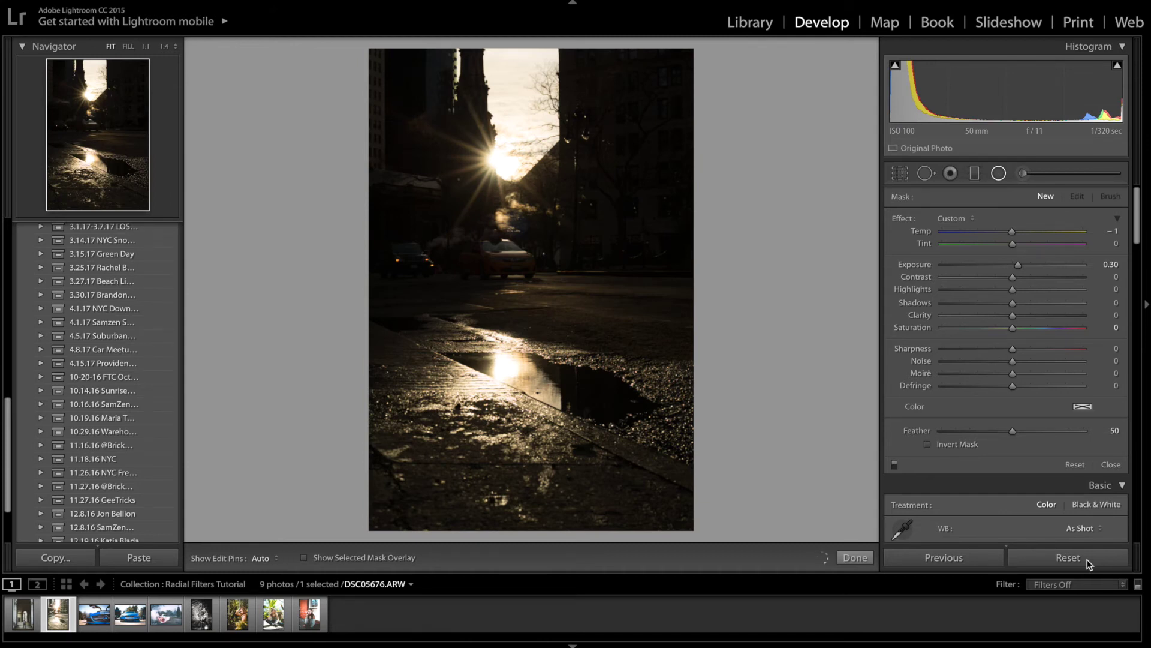
pyautogui.hotkey('ctrl', 'z')
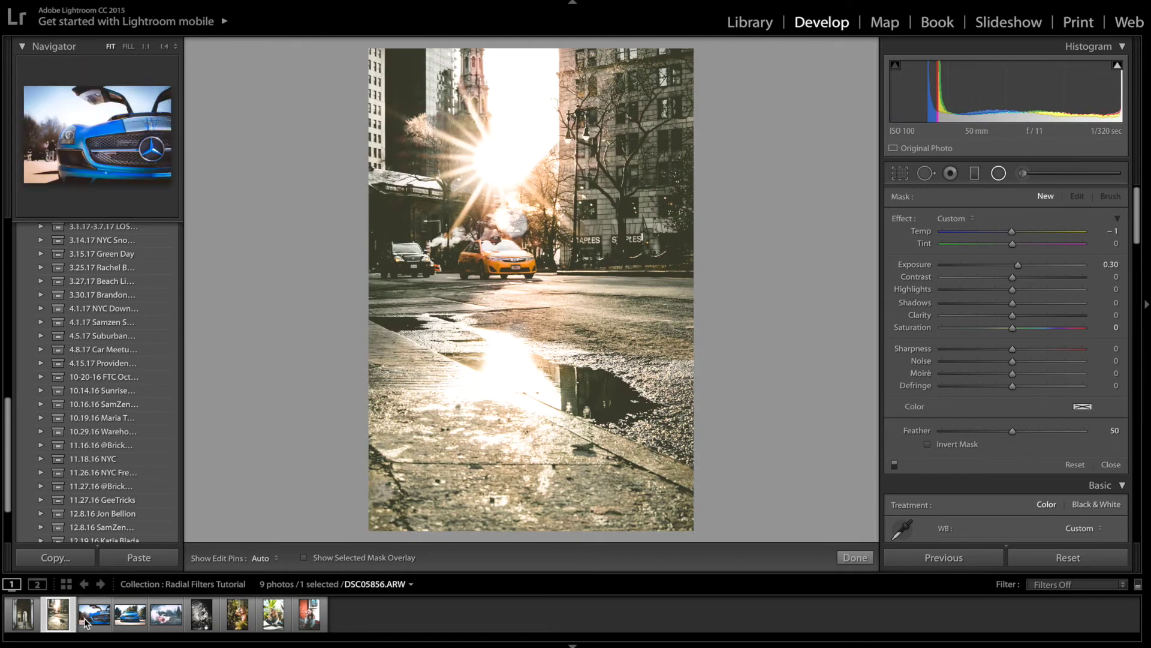
# Reset all edits on the blue Mercedes photo to view the unedited original, and undo the reset.
pyautogui.click(87, 621)
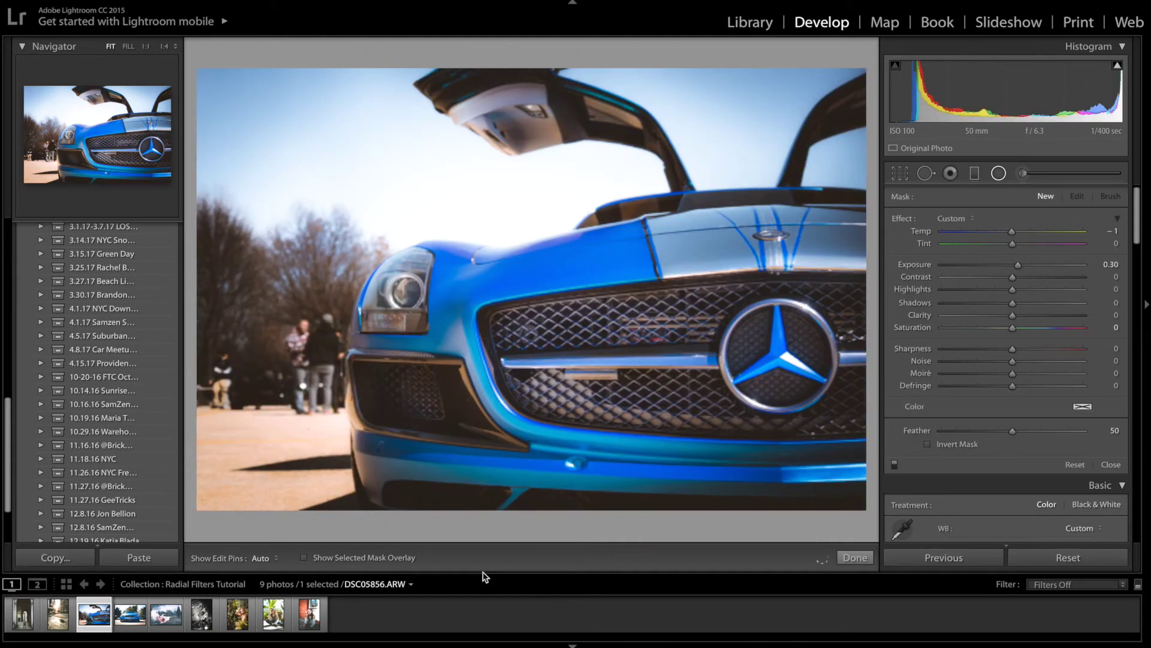
pyautogui.click(1030, 554)
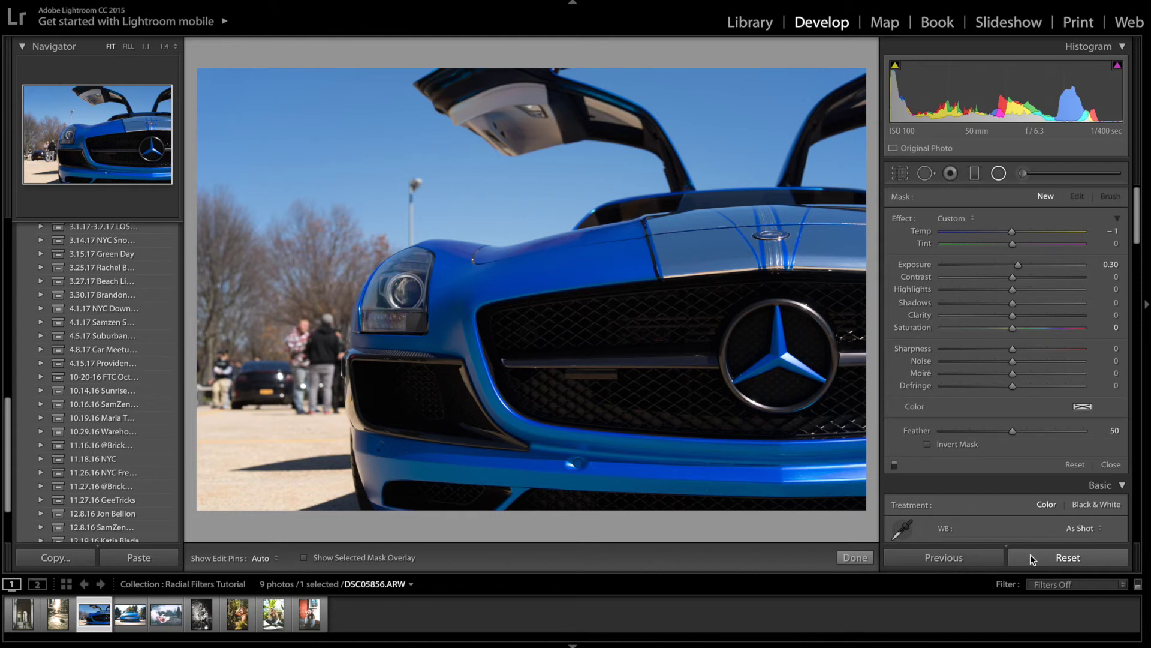
pyautogui.hotkey('ctrl', 'z')
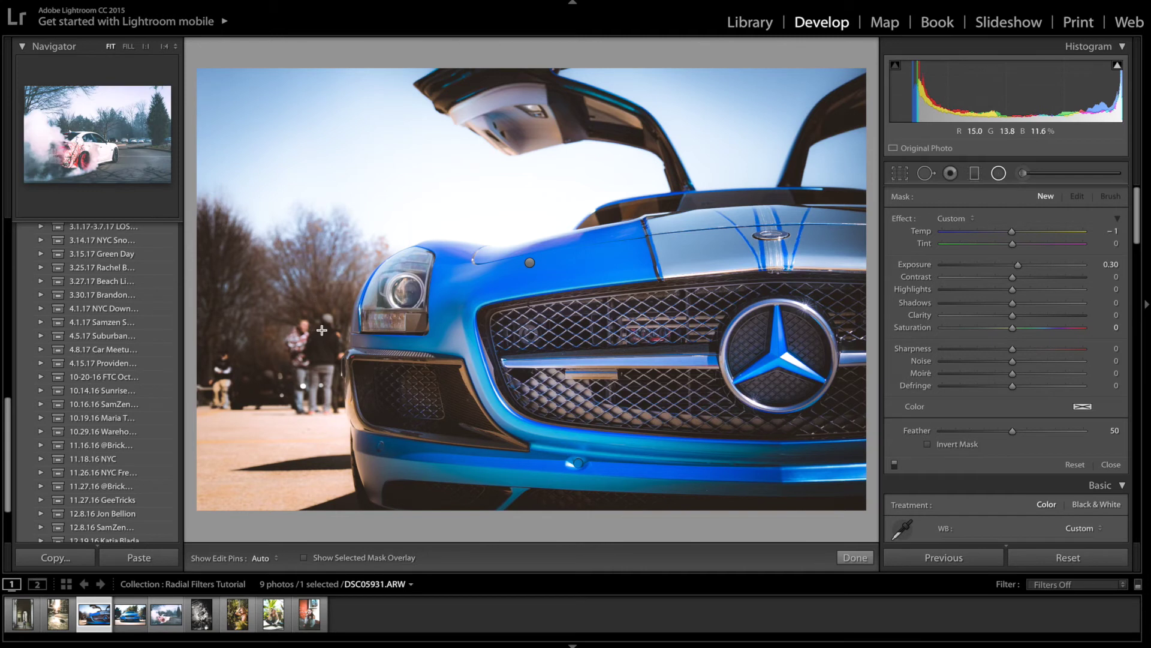
# Reset all edits on the blue BMW photo to view the unedited original, and undo the reset.
pyautogui.press('Right')
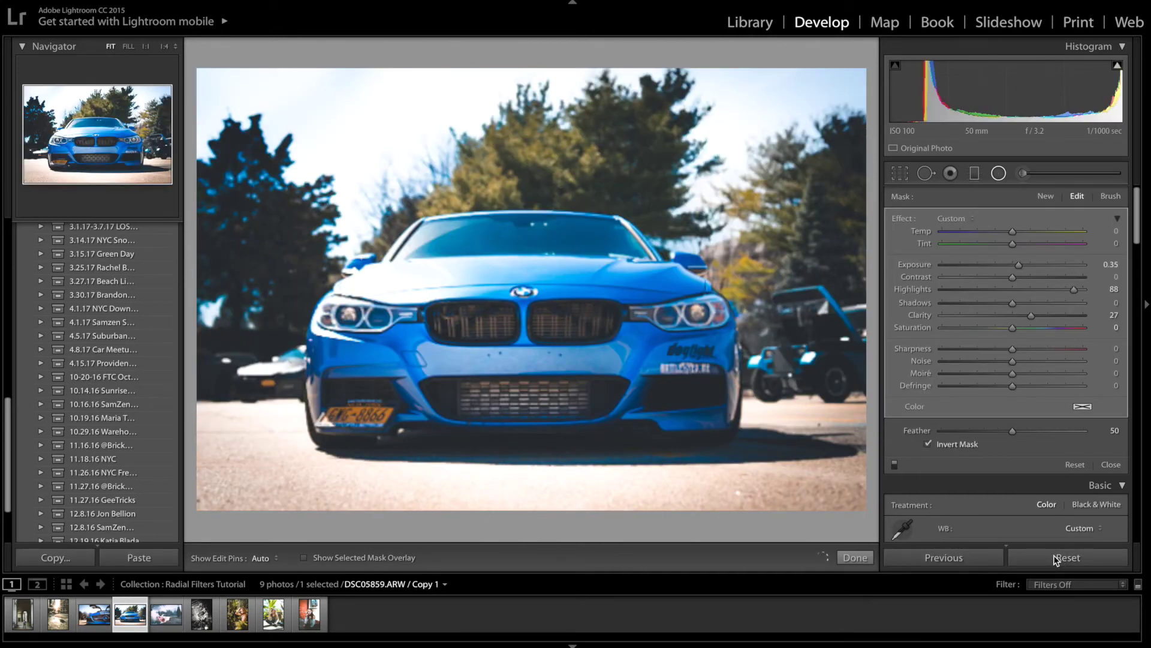
pyautogui.click(1056, 559)
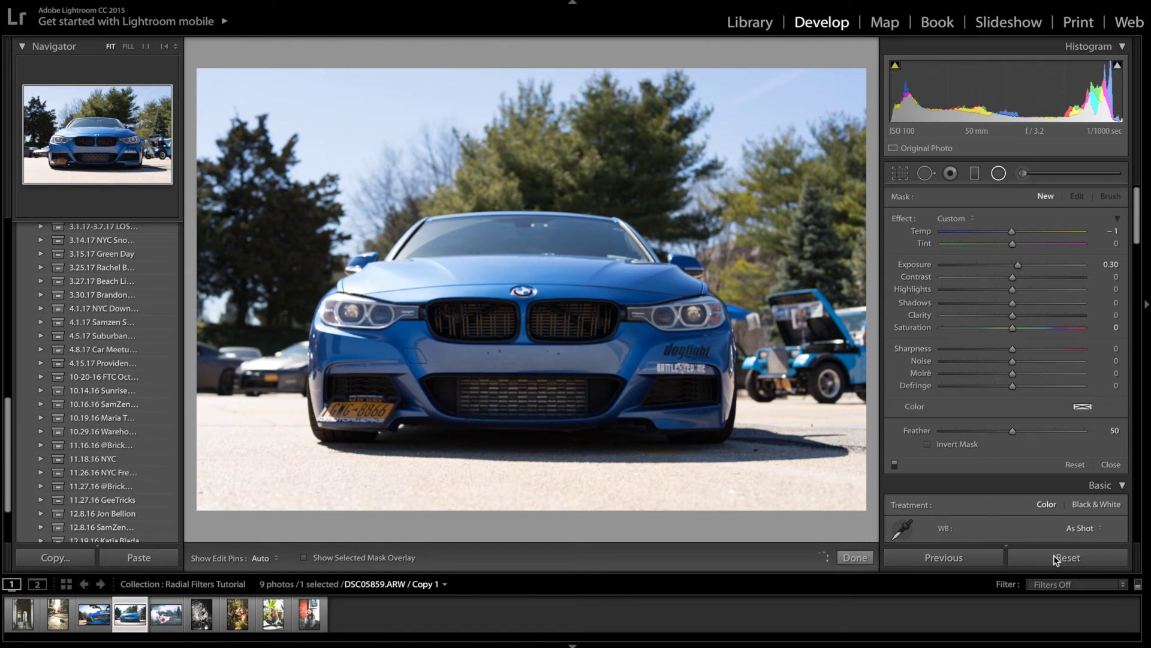
pyautogui.hotkey('ctrl', 'z')
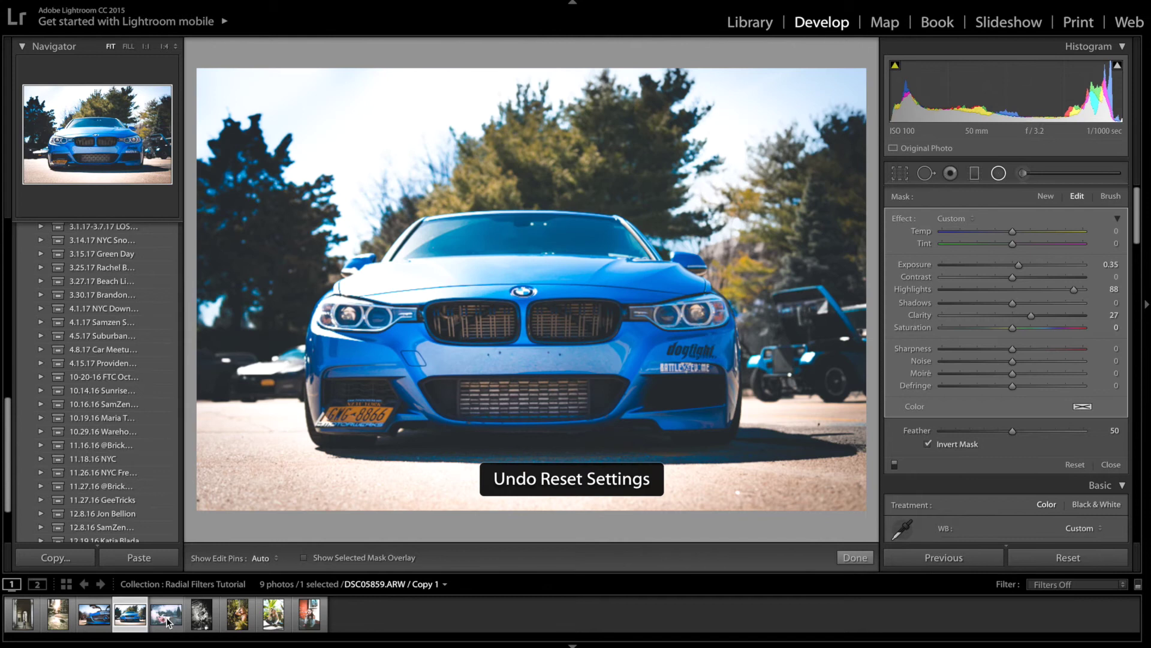
# Open the smoking white car photo and compare its main radial filter off and on, and with the mask inverted and restored.
pyautogui.click(168, 621)
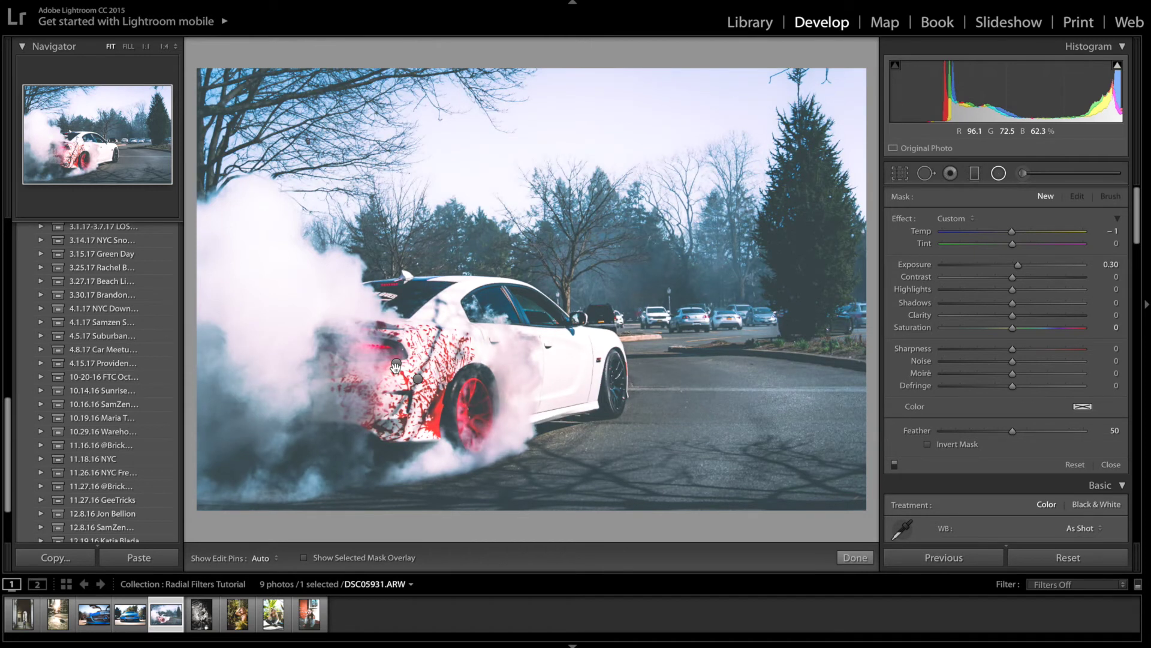
pyautogui.click(396, 365)
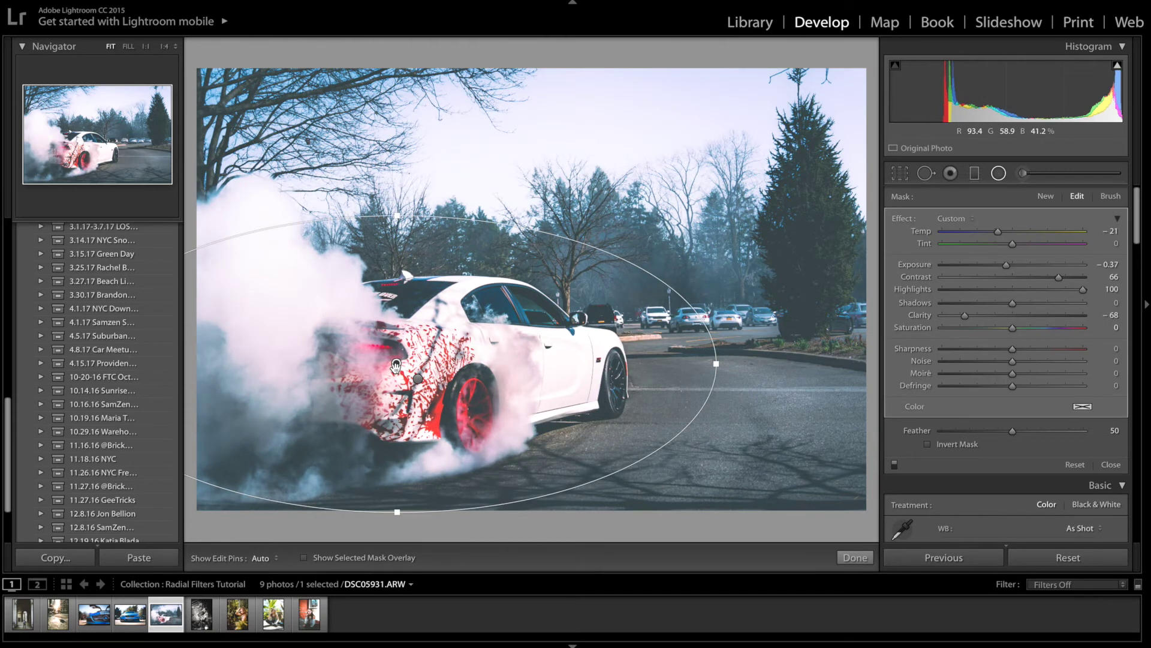
pyautogui.moveTo(396, 364)
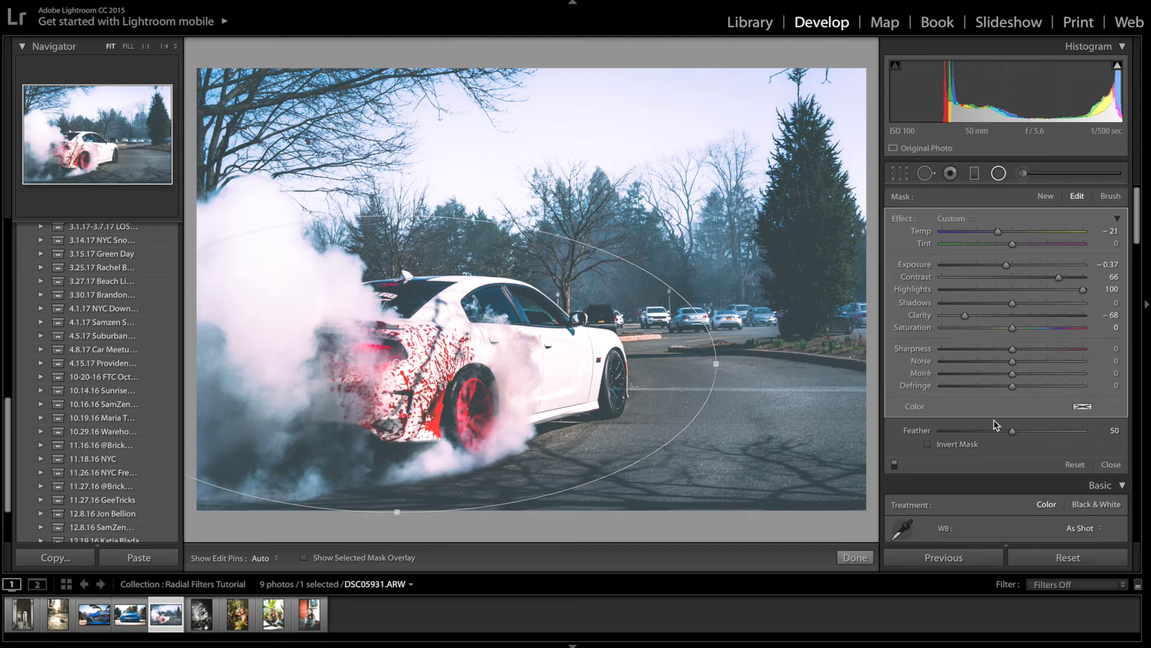
pyautogui.click(895, 463)
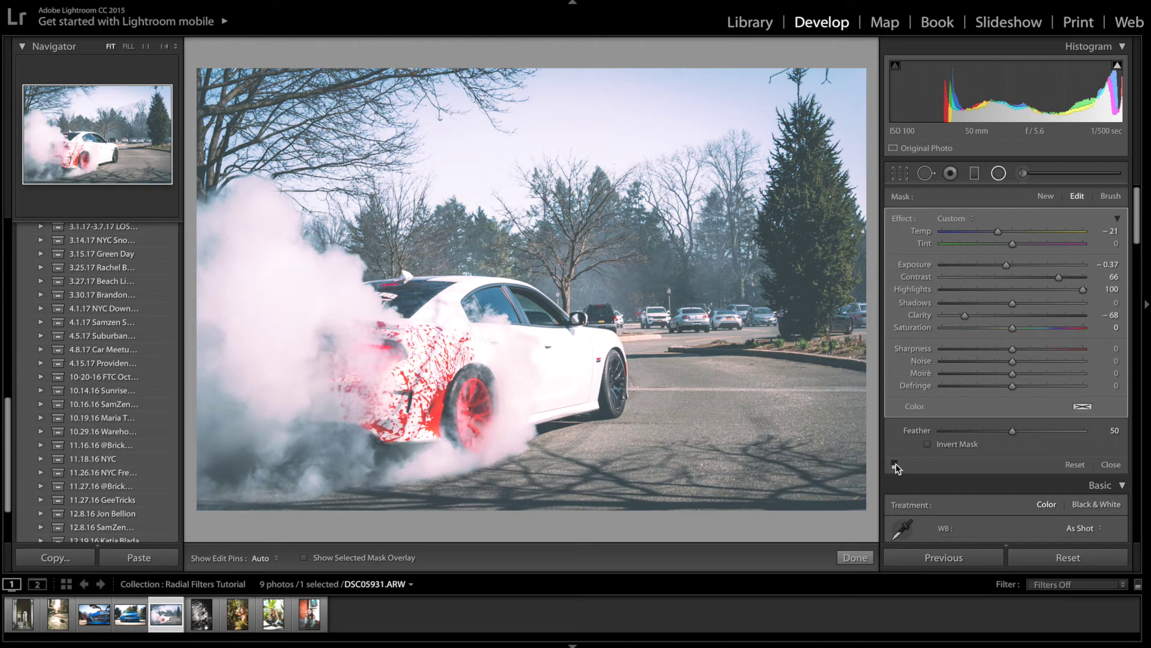
pyautogui.click(895, 463)
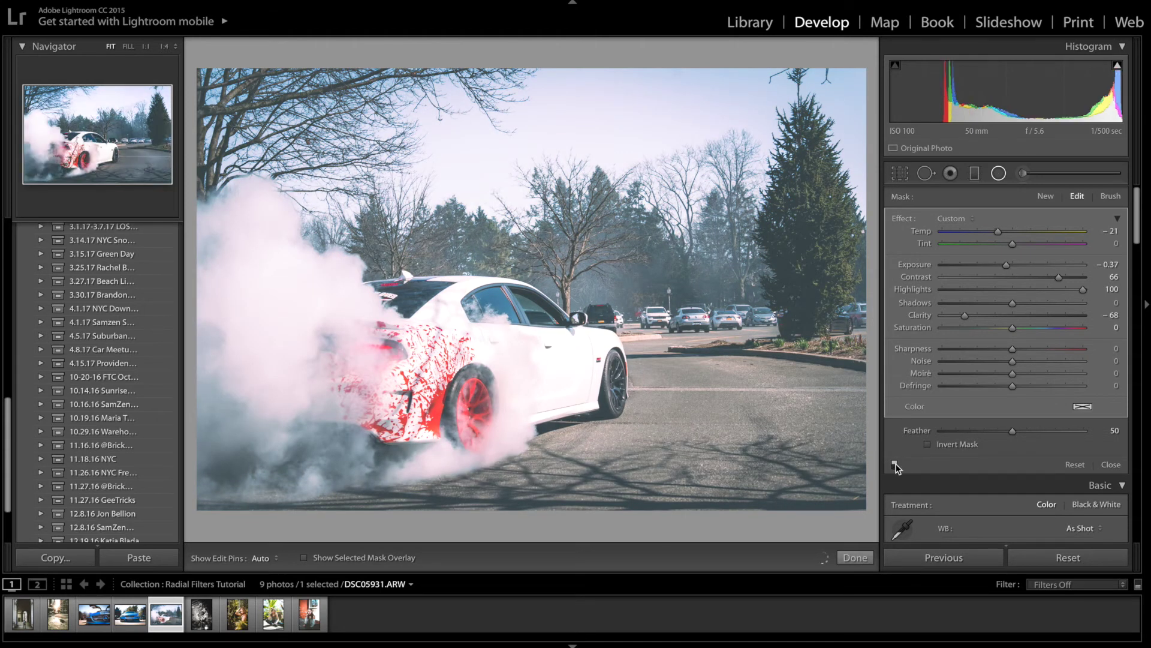
pyautogui.click(929, 444)
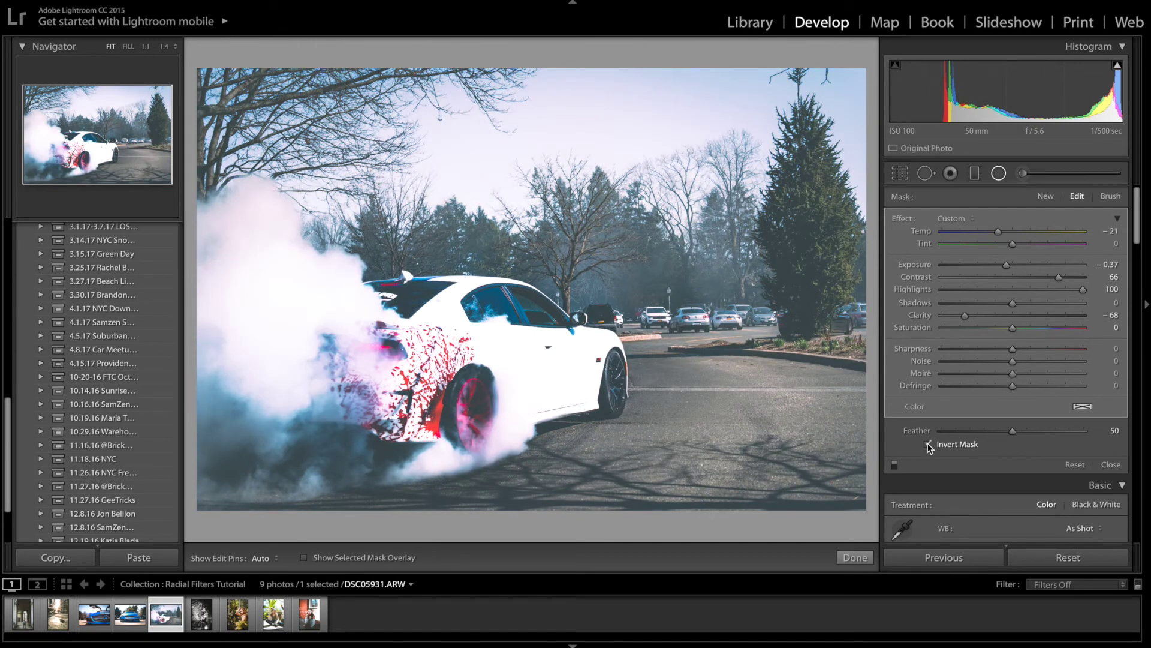
pyautogui.click(929, 445)
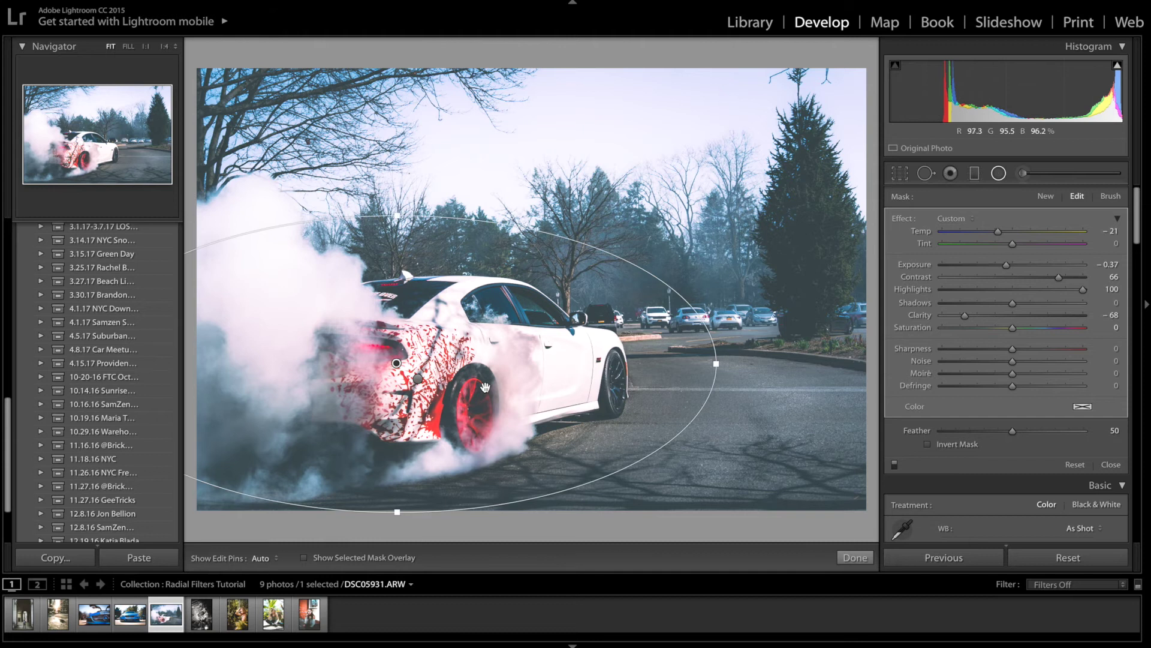
# Delete the second, inverted radial filter on the smoking white car to compare the image without it, and undo the deletion.
pyautogui.click(419, 380)
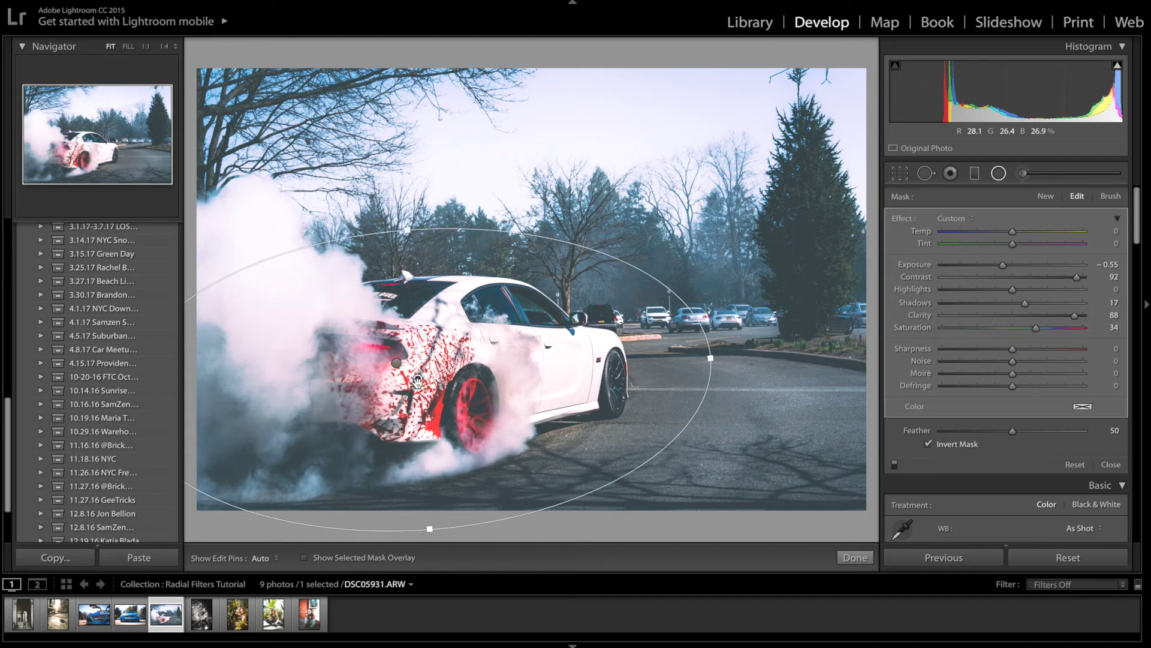
pyautogui.click(418, 381)
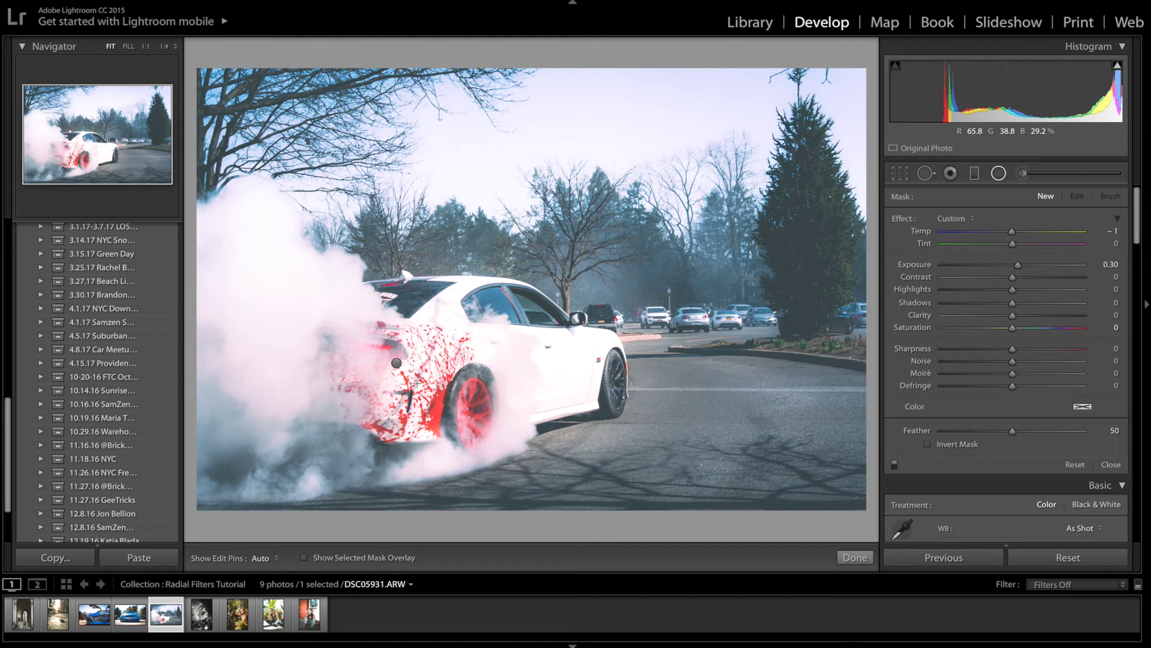
pyautogui.hotkey('ctrl', 'z')
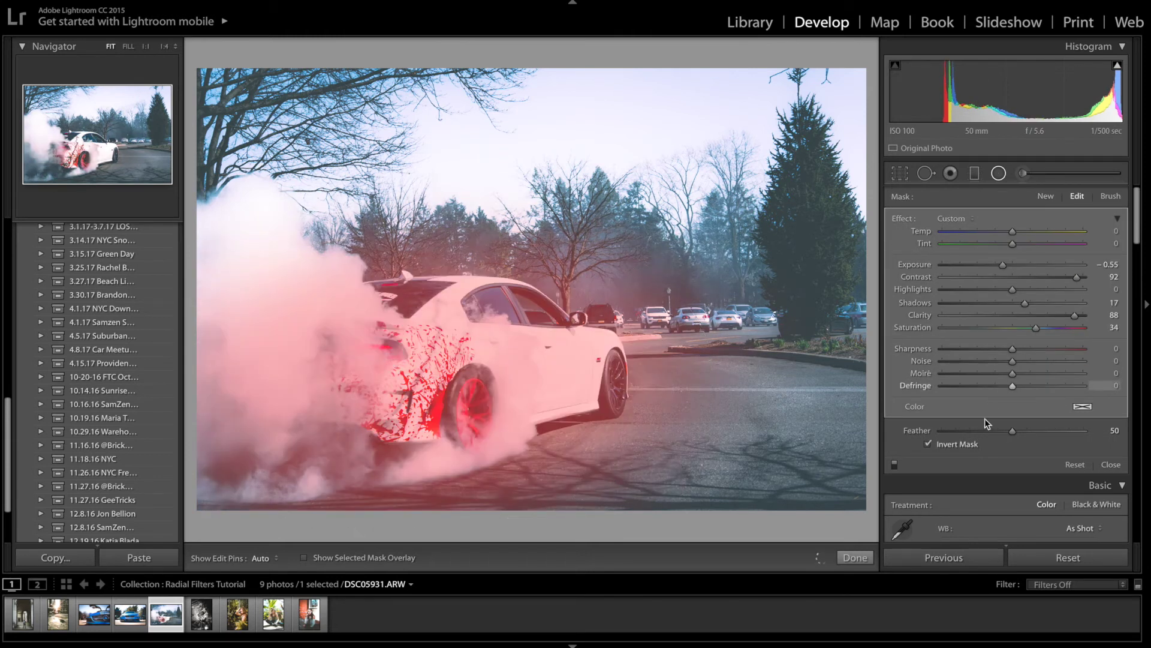
# Reset all edits on the smoking white car photo to view the unedited original, and undo the reset.
pyautogui.click(1024, 558)
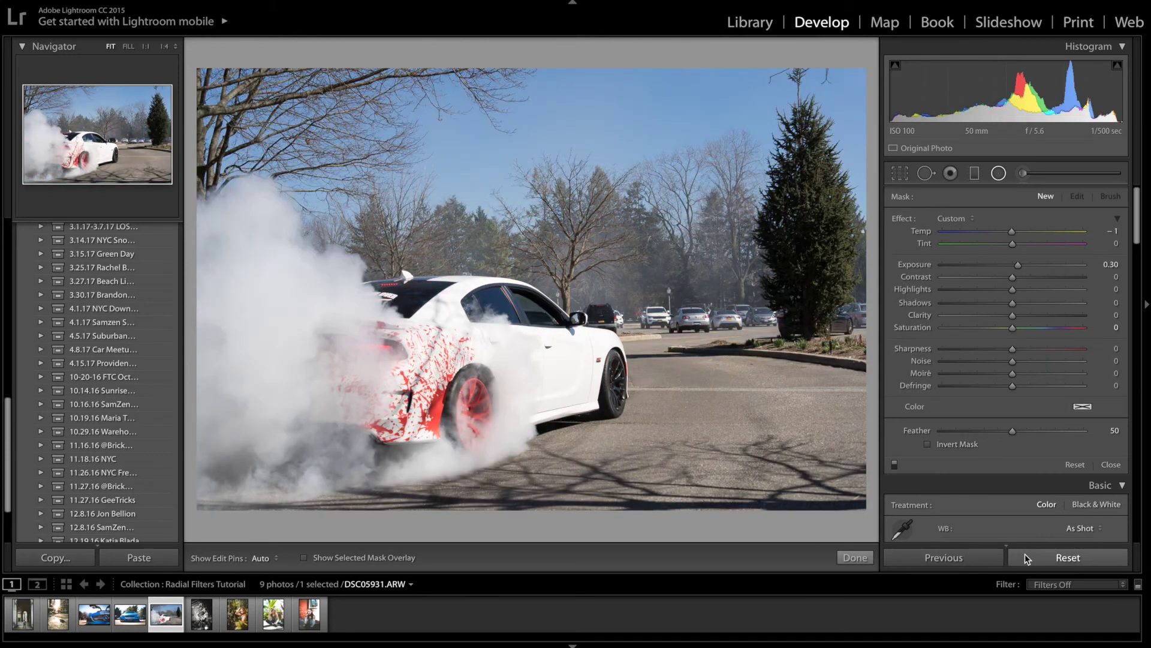
pyautogui.hotkey('ctrl', 'z')
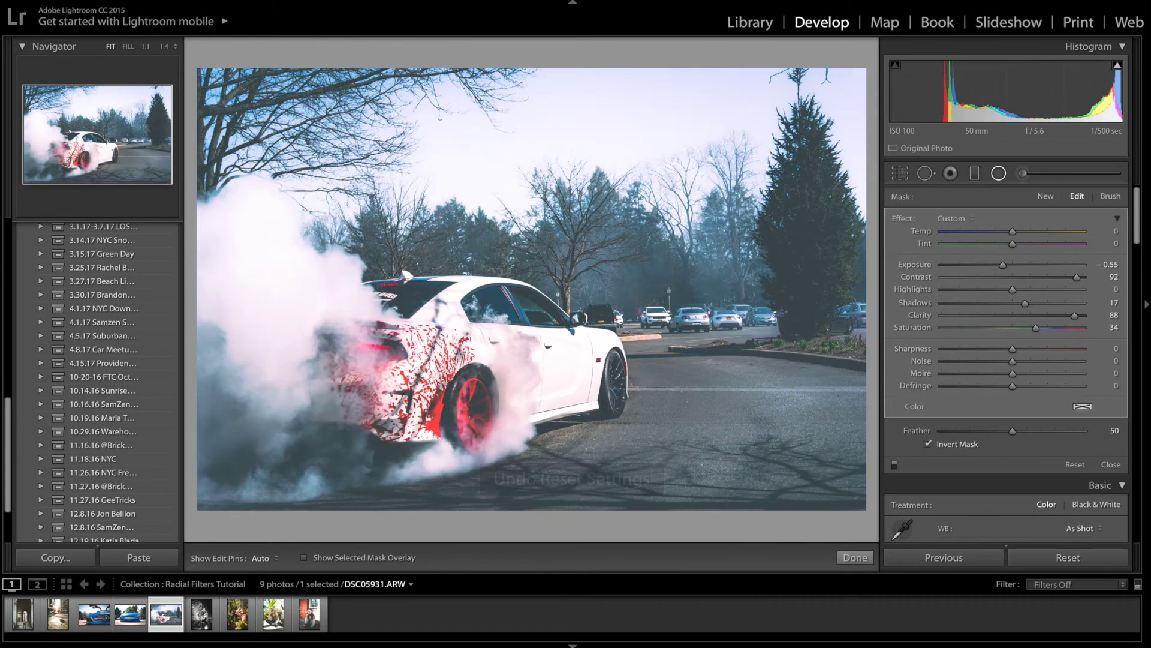
# Open the black-and-white greenhouse portrait, delete the radial filter around the woman to compare the image without it, and undo the deletion.
pyautogui.click(205, 617)
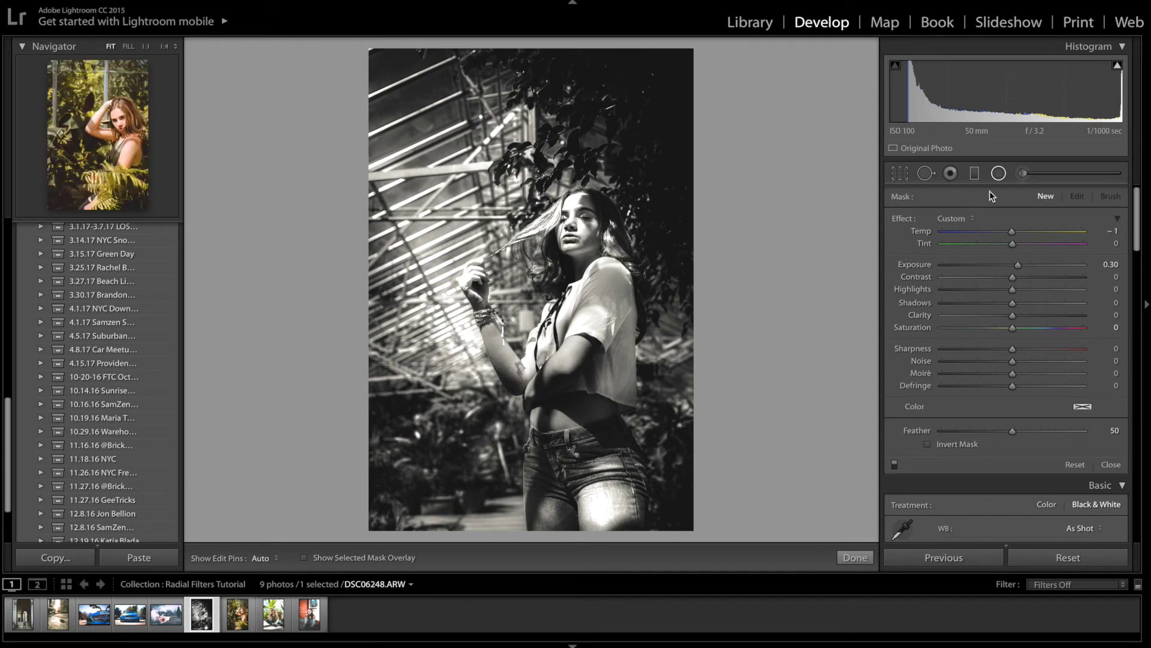
pyautogui.click(999, 174)
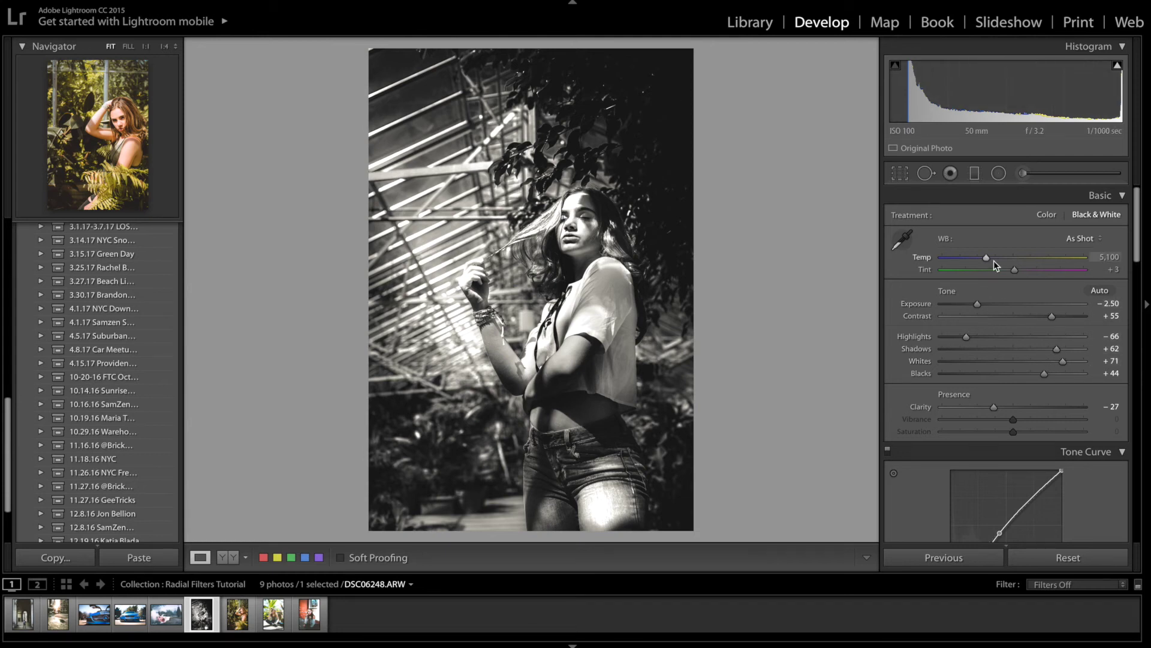
pyautogui.click(999, 178)
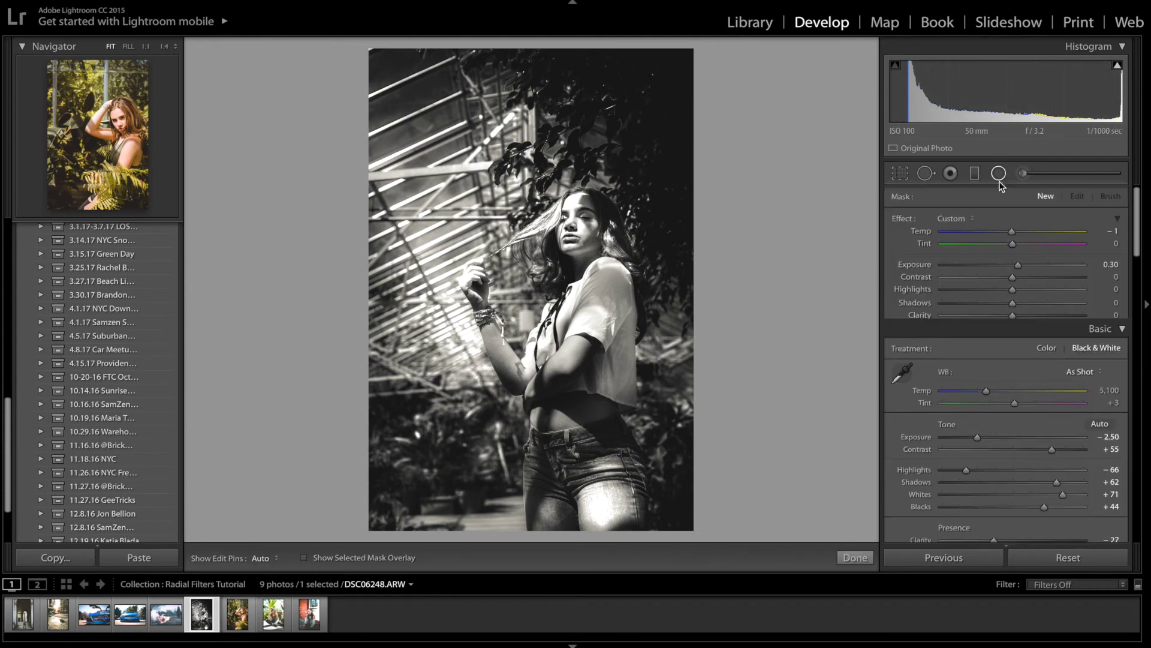
pyautogui.click(584, 361)
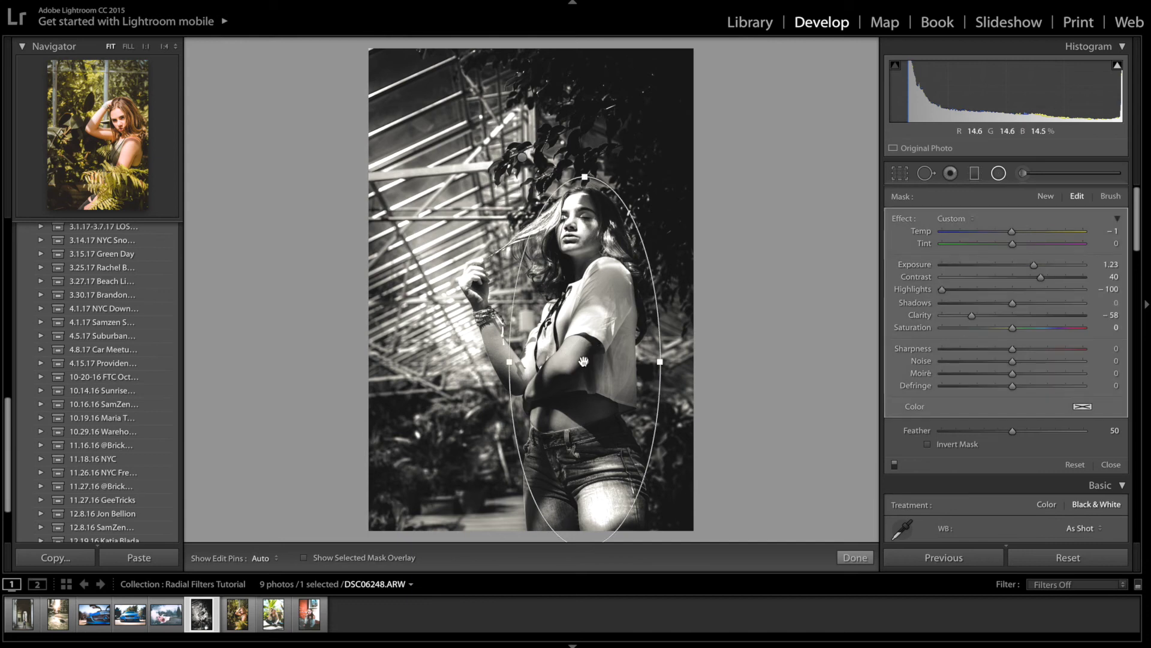
pyautogui.moveTo(584, 360)
pyautogui.press('Delete')
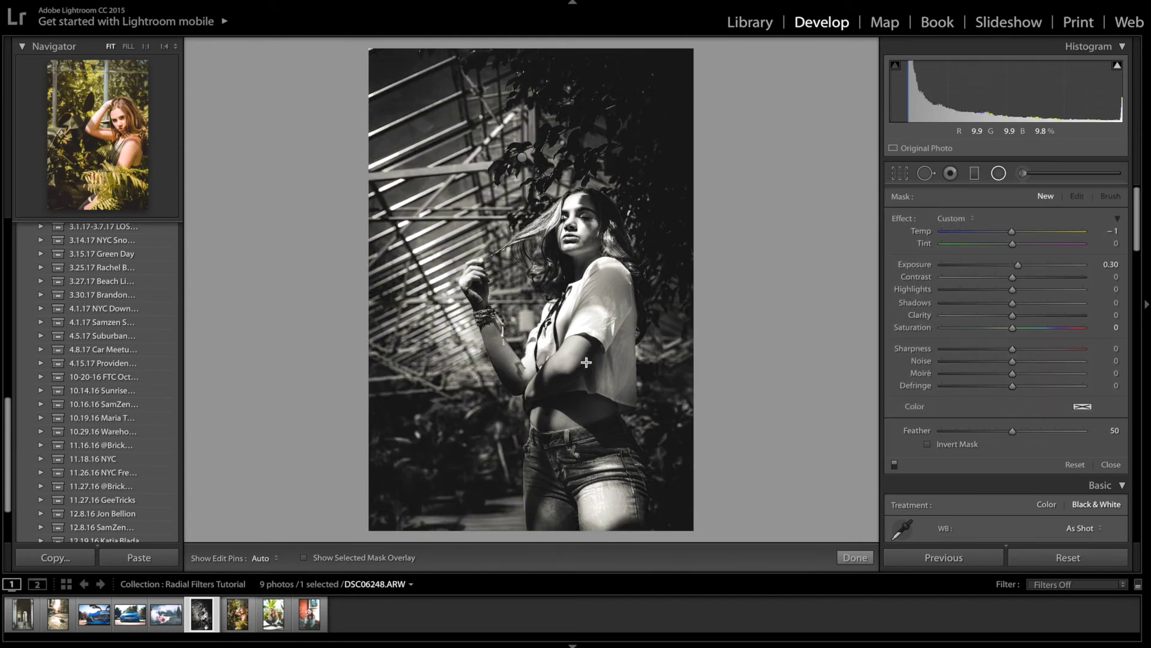
pyautogui.hotkey('ctrl', 'z')
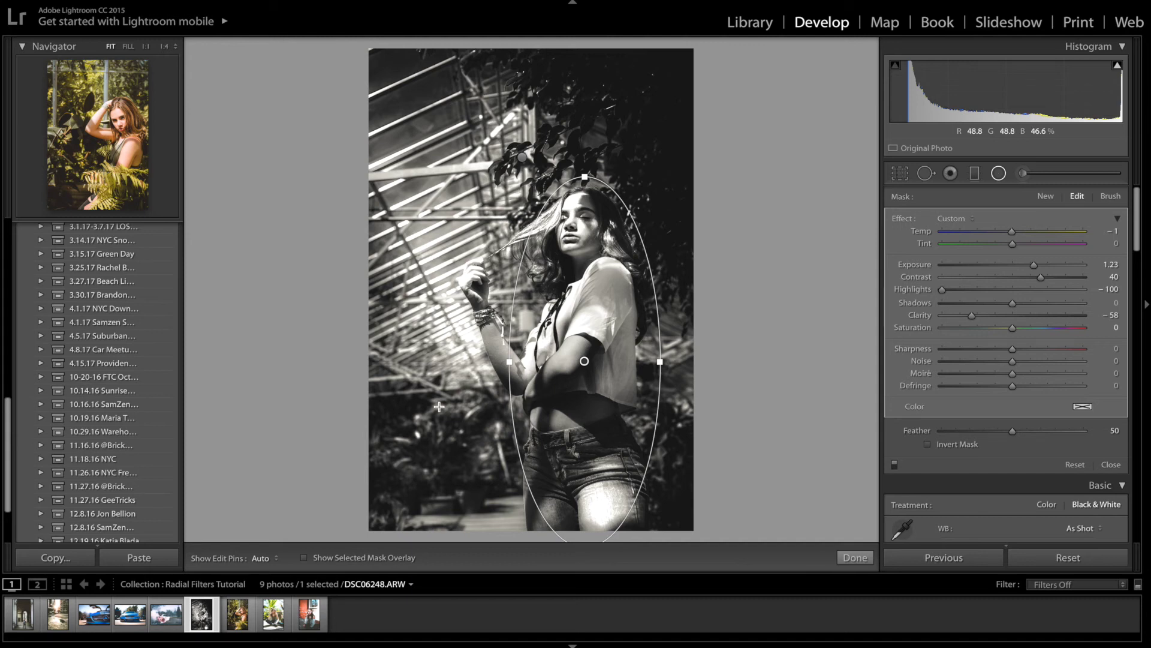
# Inspect the inverted radial filter above the woman, and reset all edits to view the unedited greenhouse portrait, undoing the reset.
pyautogui.click(519, 156)
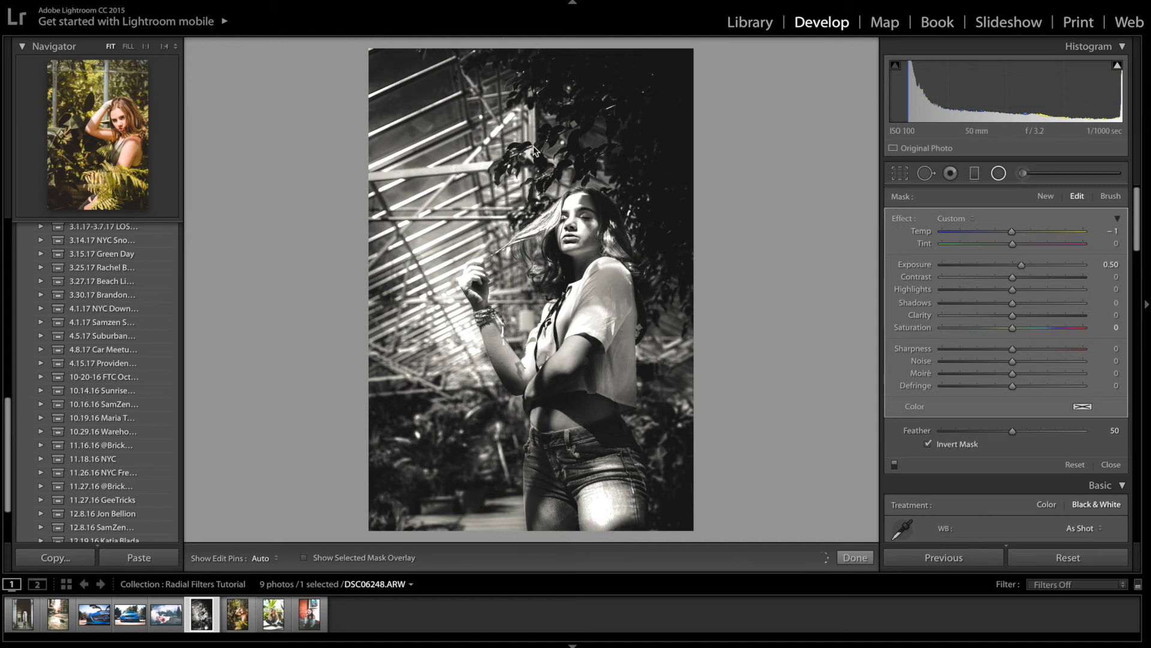
pyautogui.press('o')
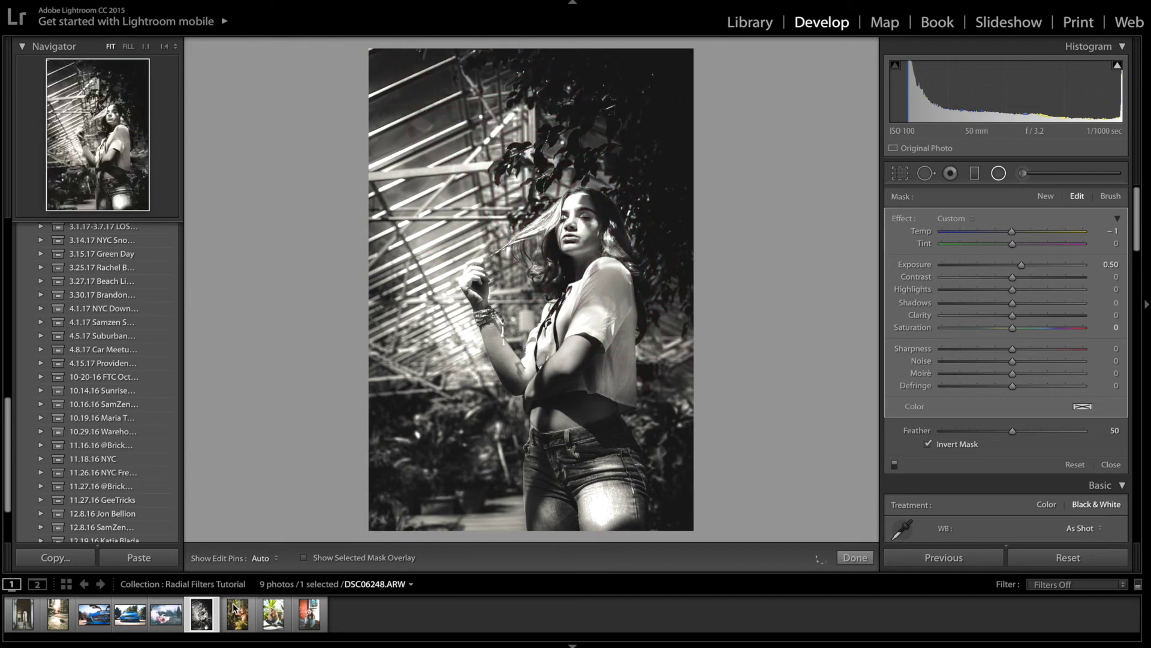
pyautogui.click(1068, 558)
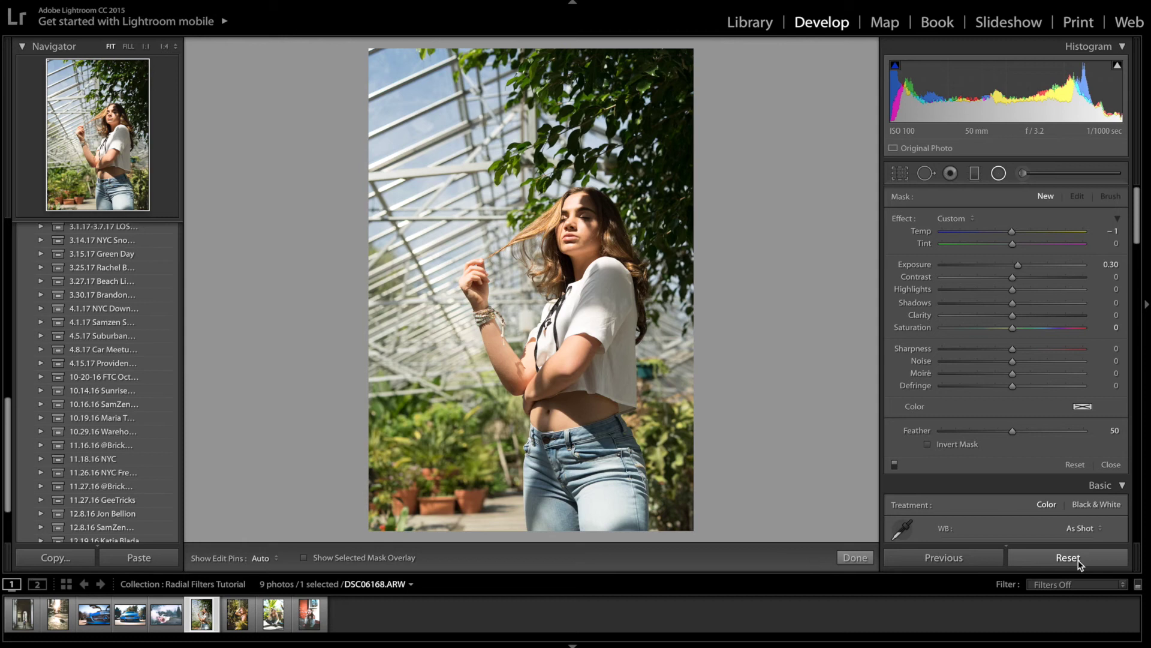
pyautogui.hotkey('ctrl', 'z')
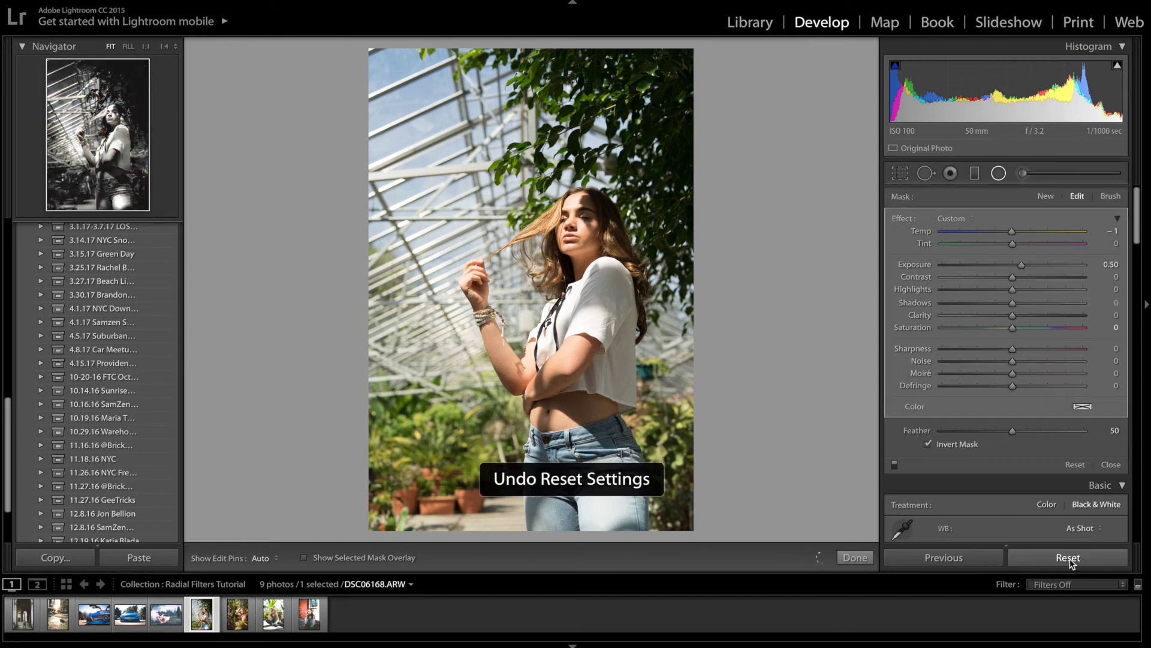
# Open the fern portrait, review its basic settings, and compare the image with its angled radial filter off and on.
pyautogui.click(238, 612)
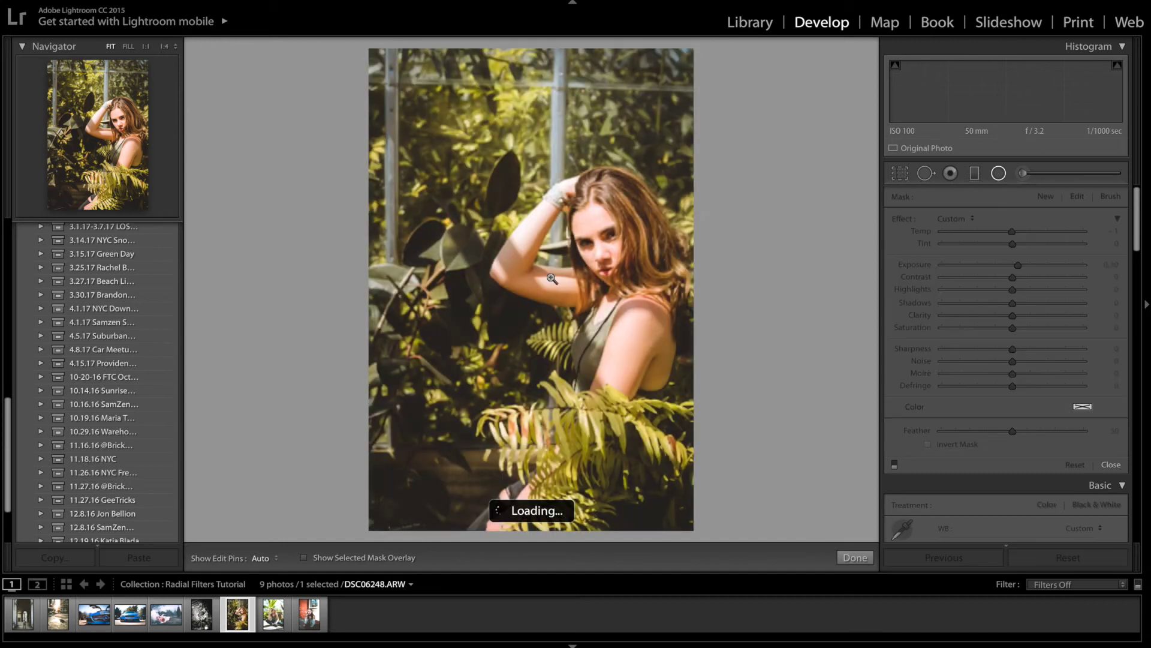
pyautogui.scroll(-4, 952, 376)
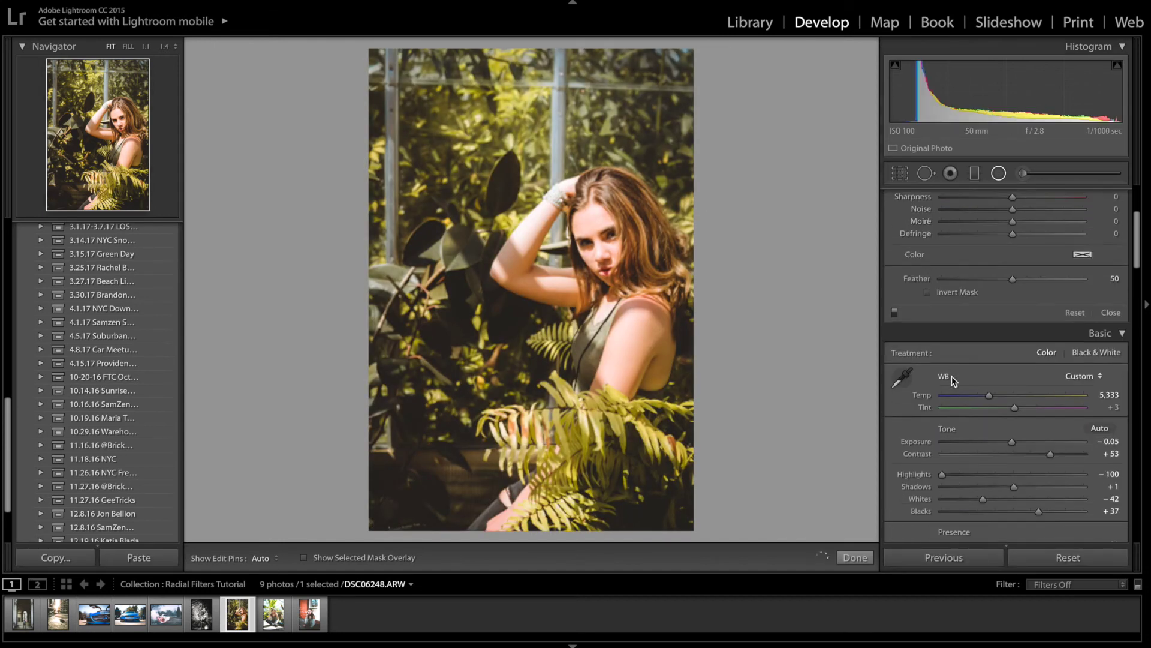
pyautogui.scroll(-2, 952, 376)
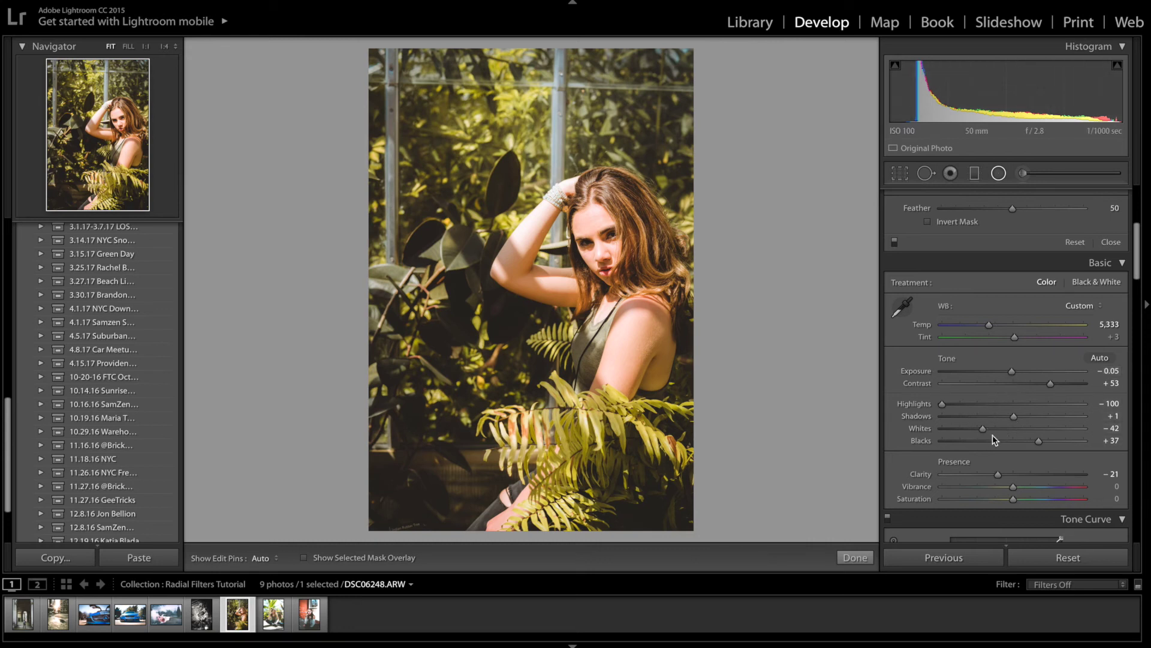
pyautogui.scroll(4, 992, 314)
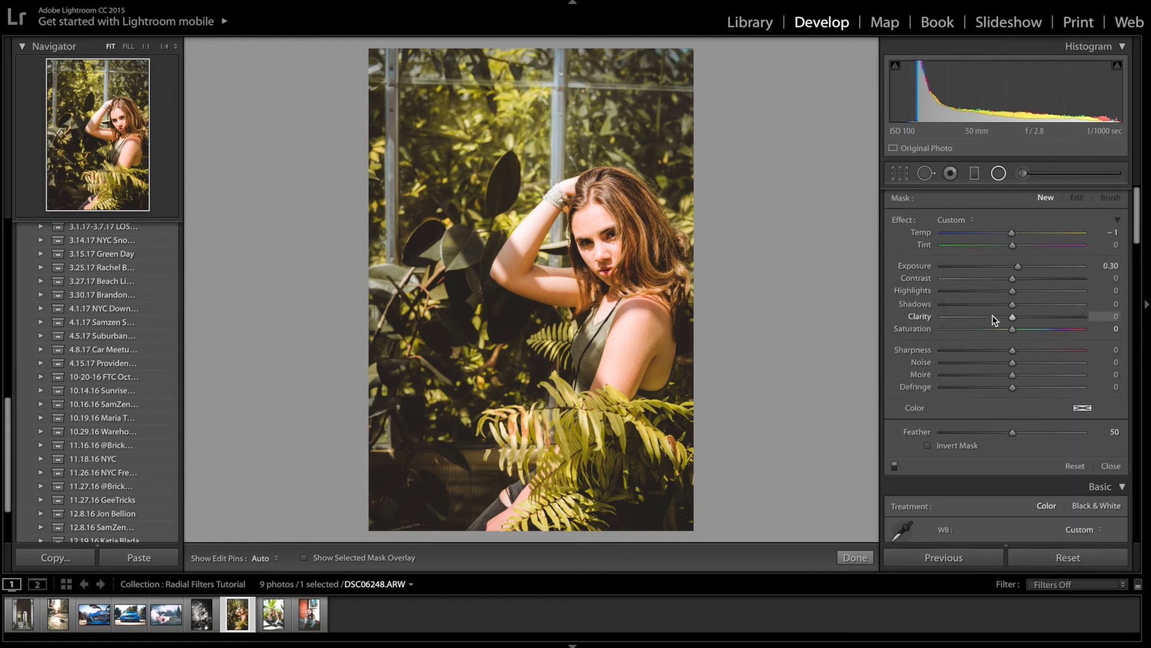
pyautogui.click(515, 175)
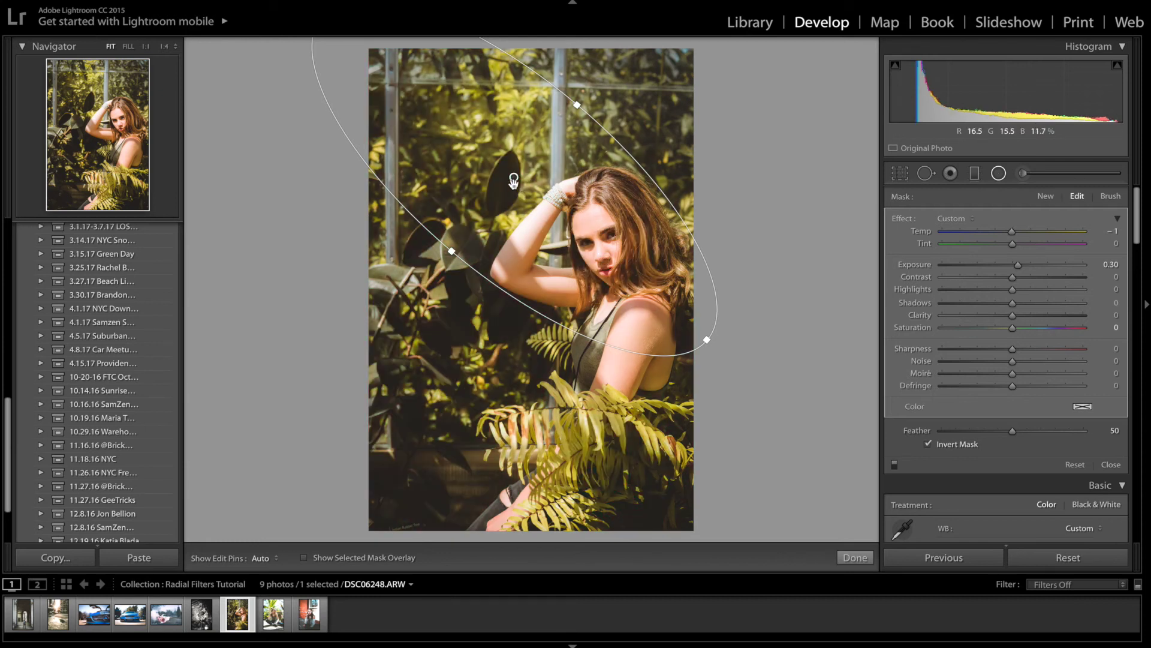
pyautogui.moveTo(514, 179)
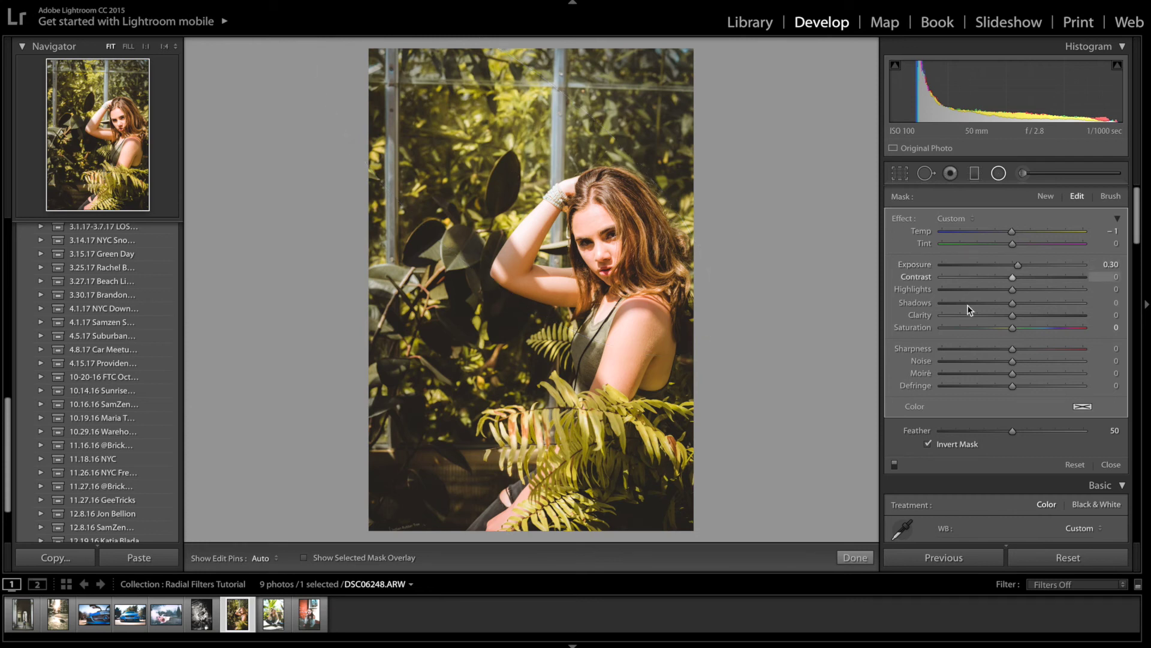
pyautogui.click(895, 465)
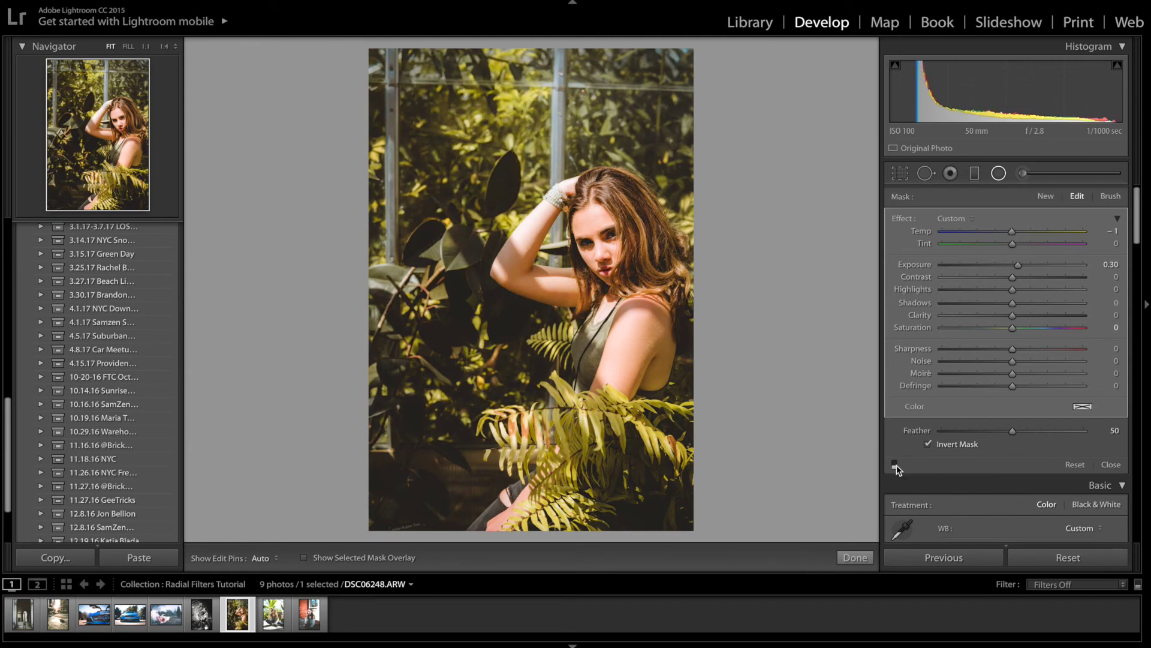
pyautogui.hotkey('ctrl', 'z')
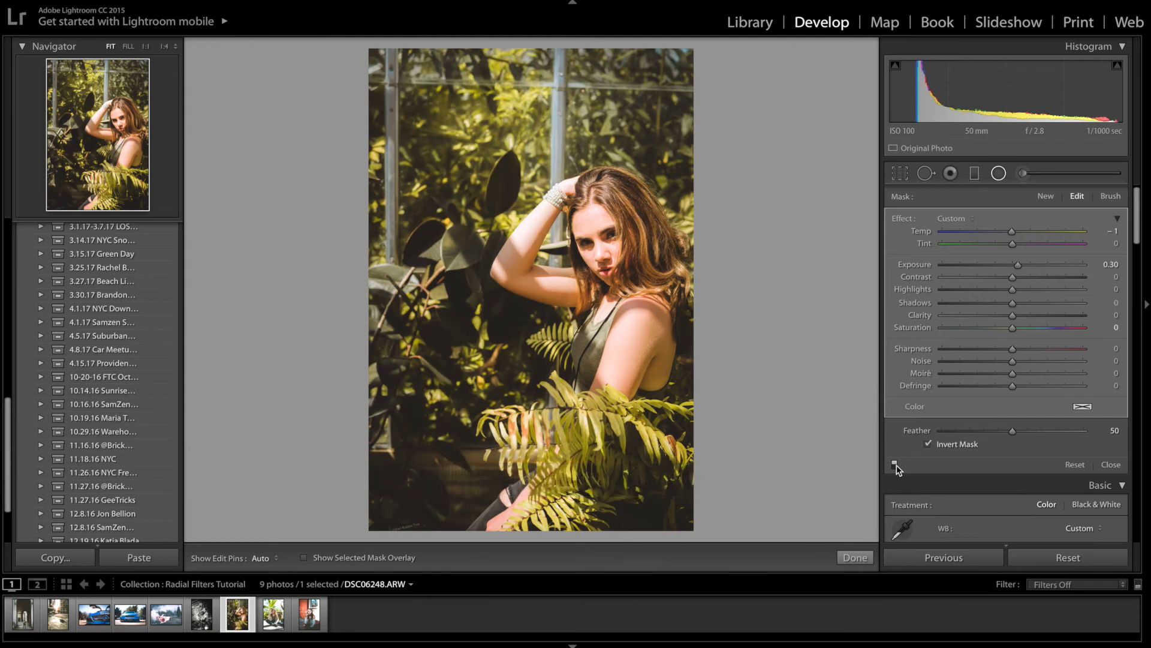
# Reset all edits on the fern portrait to view the unedited original, undo the reset, and open the seated woman's portrait.
pyautogui.click(1094, 559)
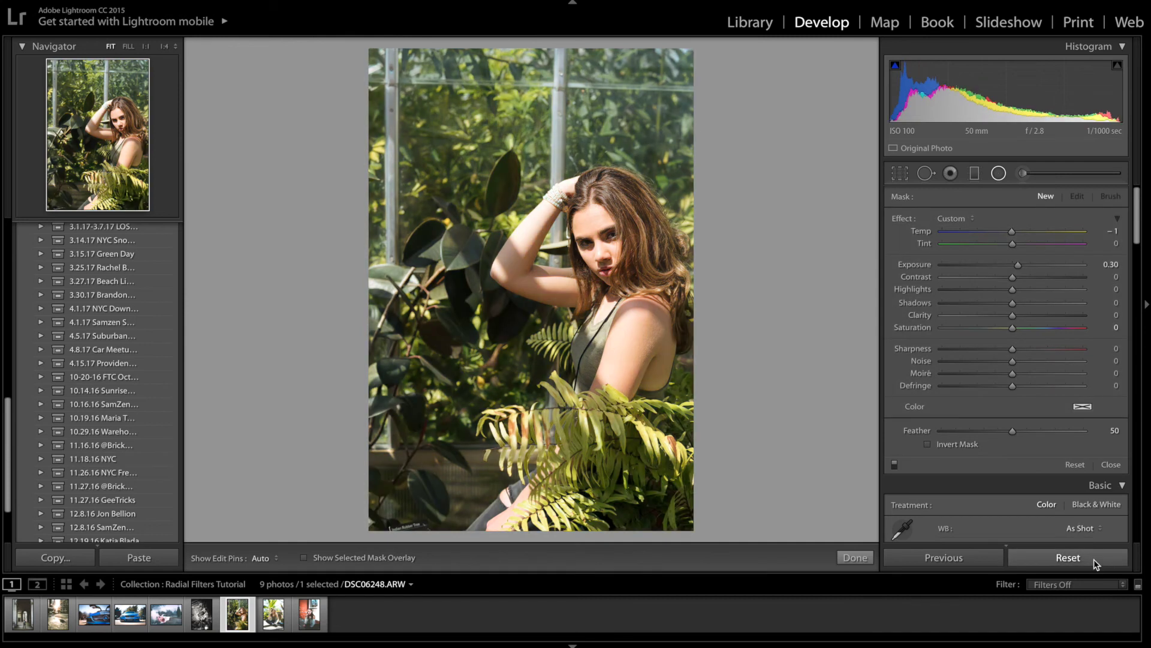
pyautogui.hotkey('ctrl', 'z')
pyautogui.click(270, 617)
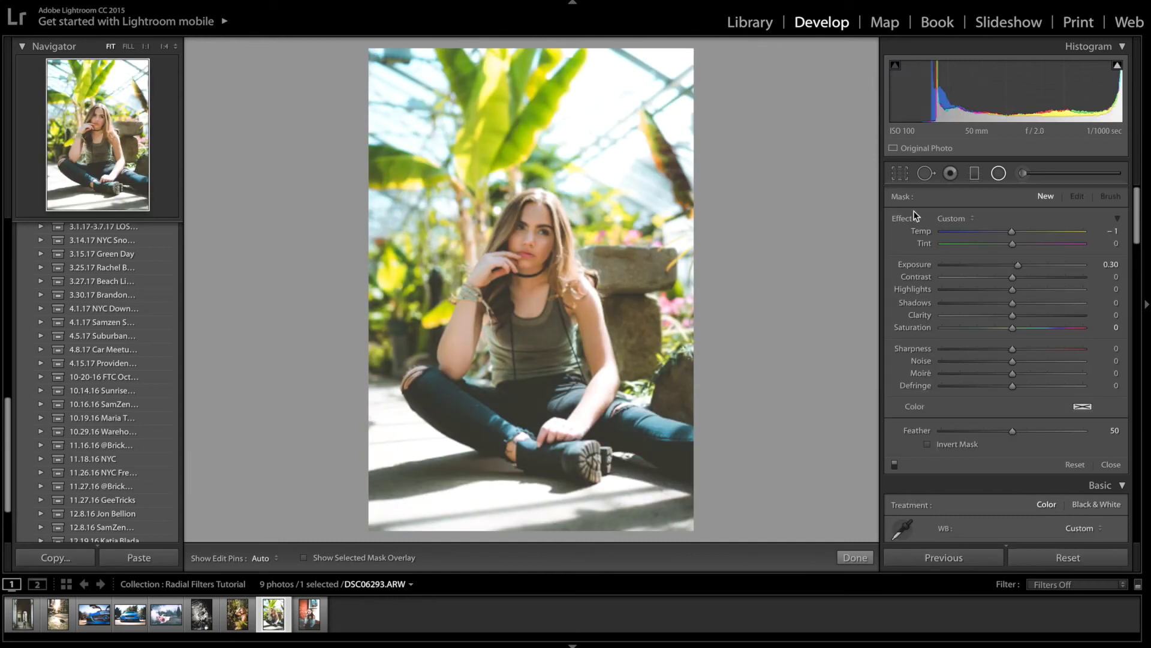
# Review the basic settings of the seated woman's greenhouse portrait and preview the mask area of its radial filter.
pyautogui.scroll(-2, 983, 476)
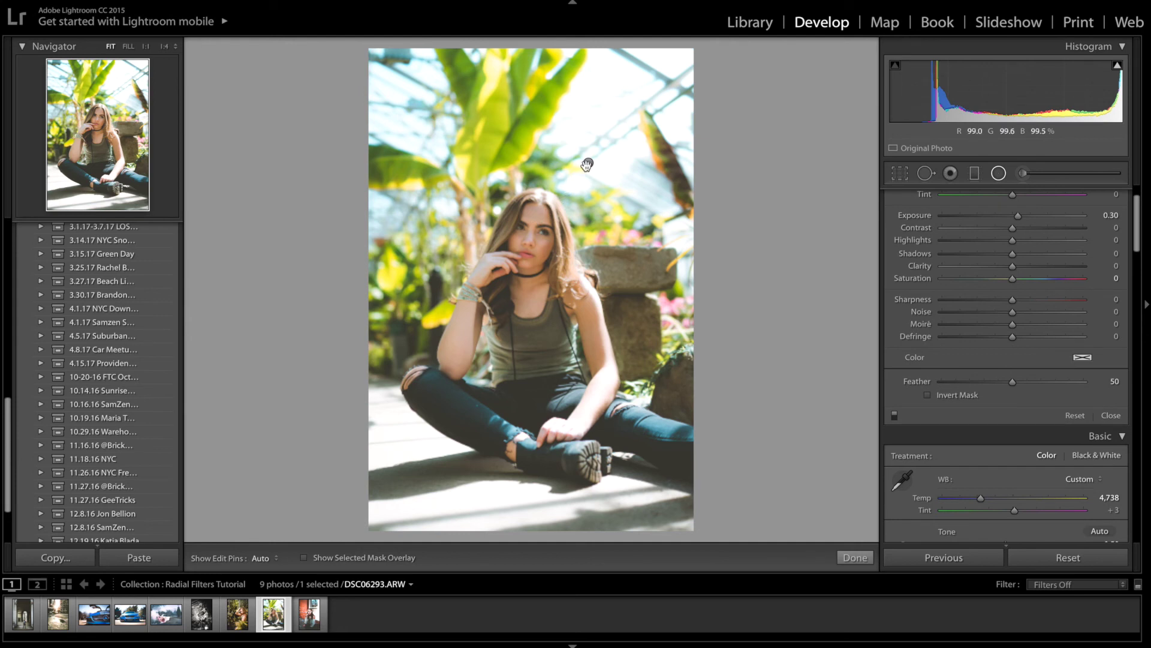
pyautogui.moveTo(587, 164)
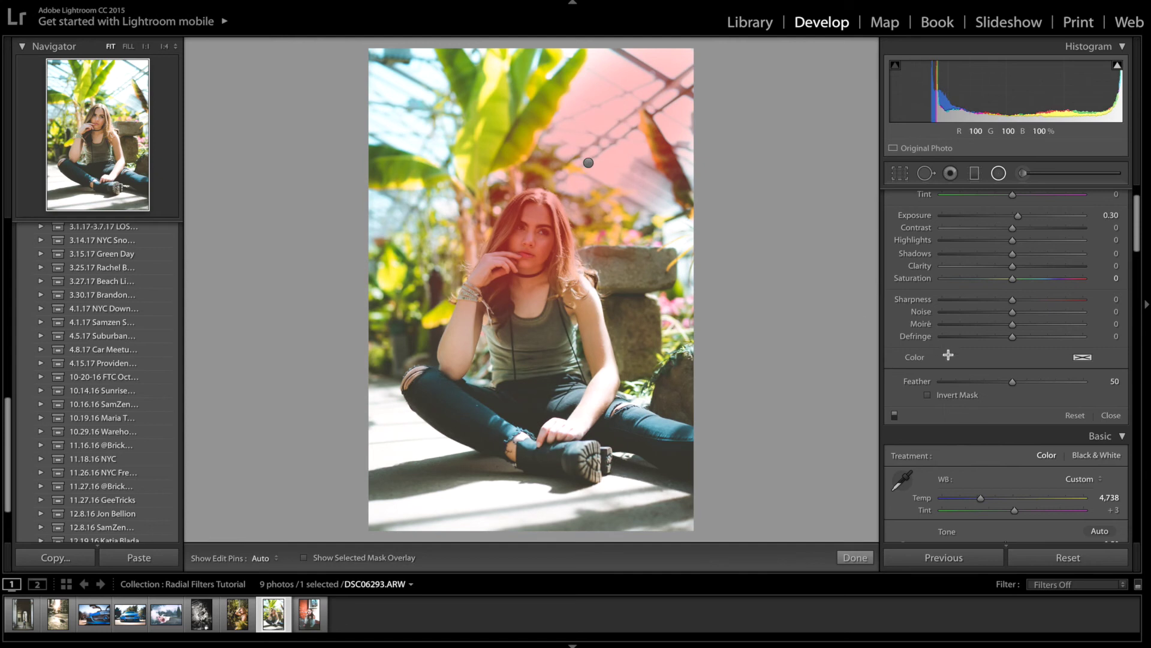
pyautogui.scroll(-5, 988, 405)
pyautogui.scroll(-2, 988, 402)
pyautogui.scroll(6, 989, 402)
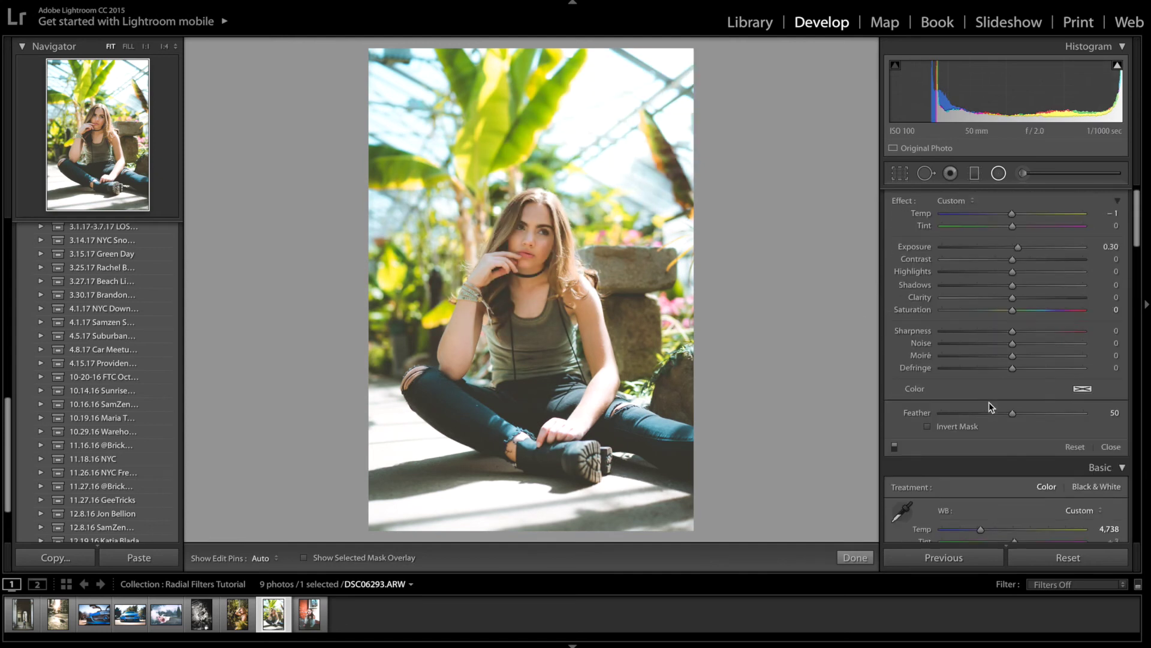
# Compare the greenhouse portrait with its inverted radial filter off and on, and with all edits reset, undoing the reset.
pyautogui.click(587, 163)
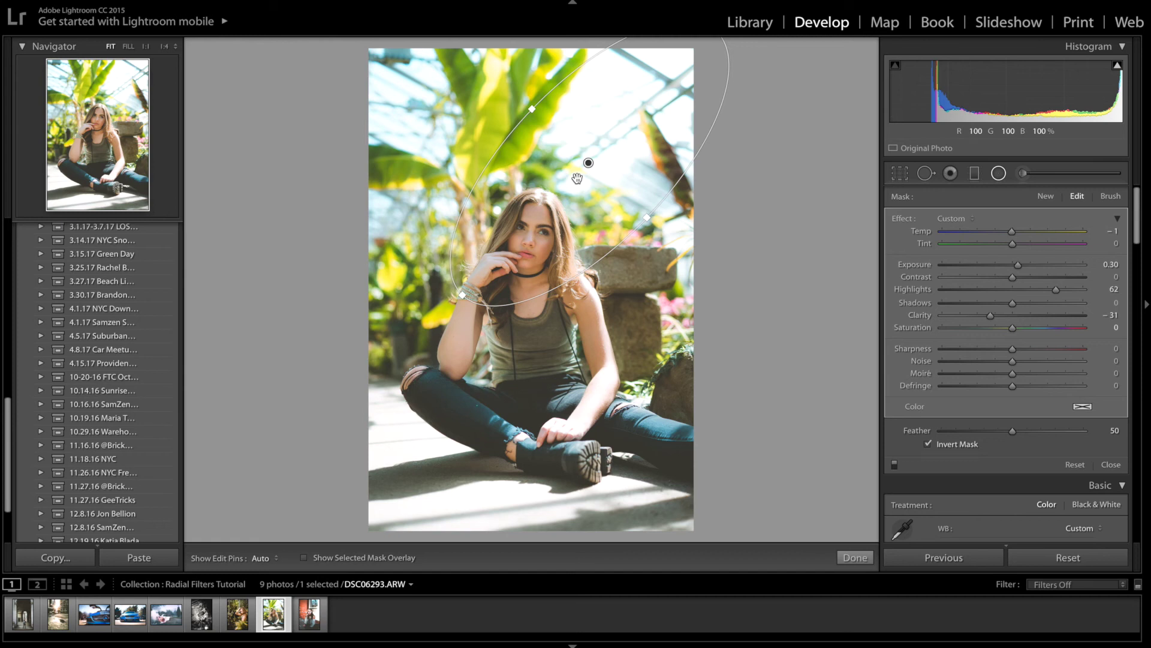
pyautogui.click(894, 464)
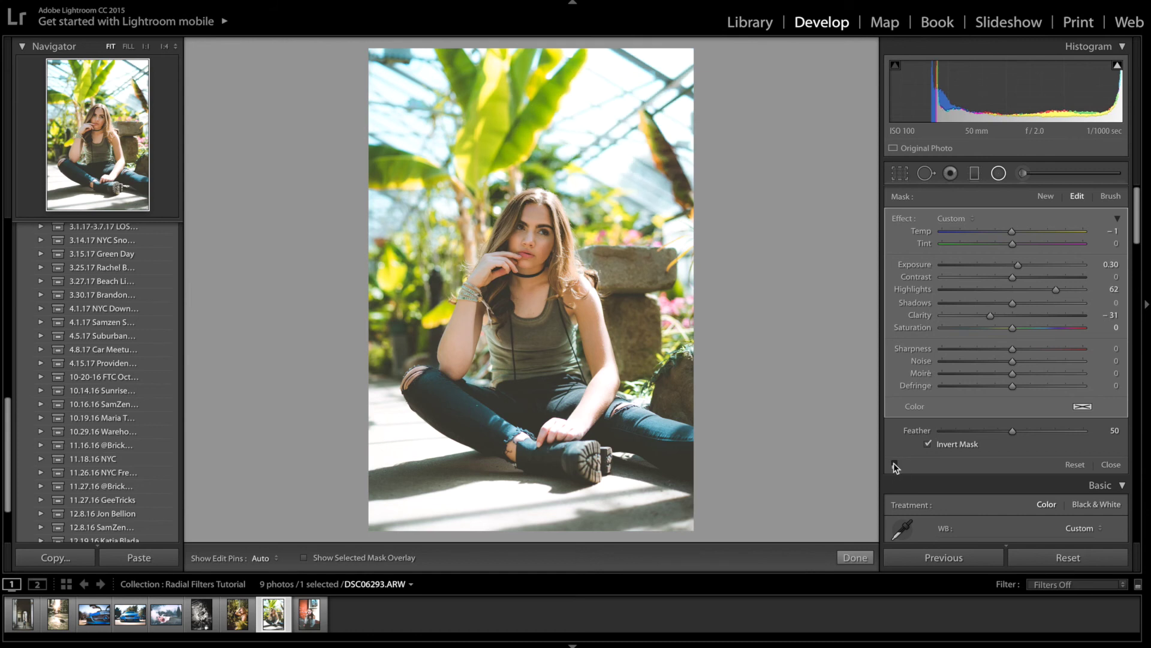
pyautogui.click(893, 464)
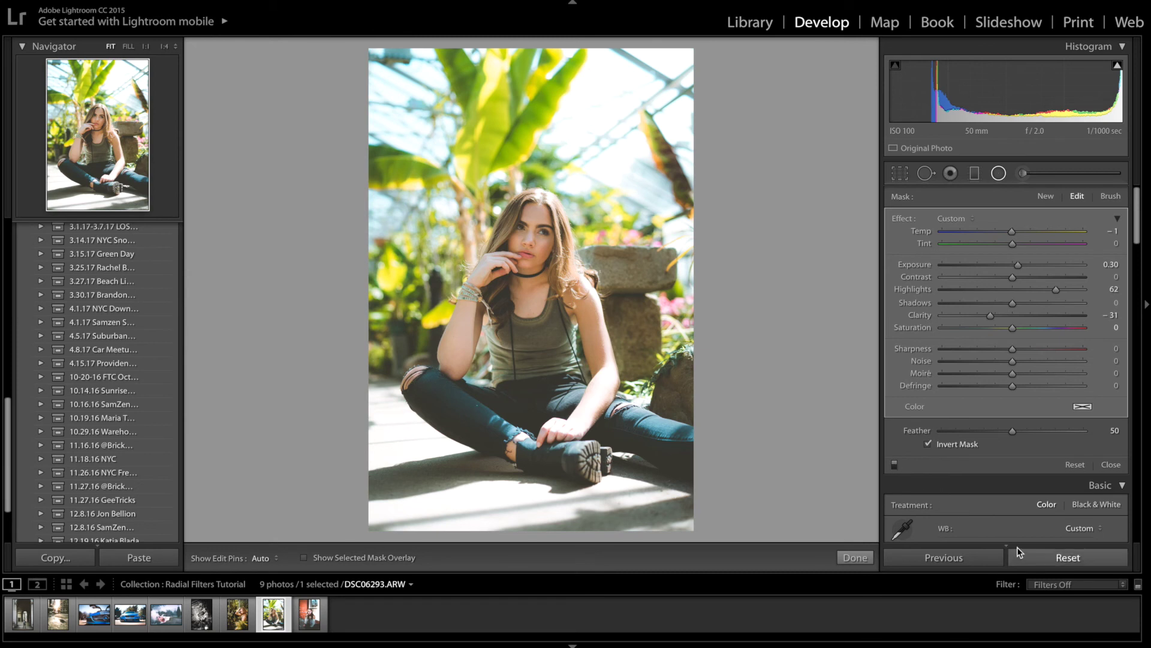
pyautogui.click(1089, 559)
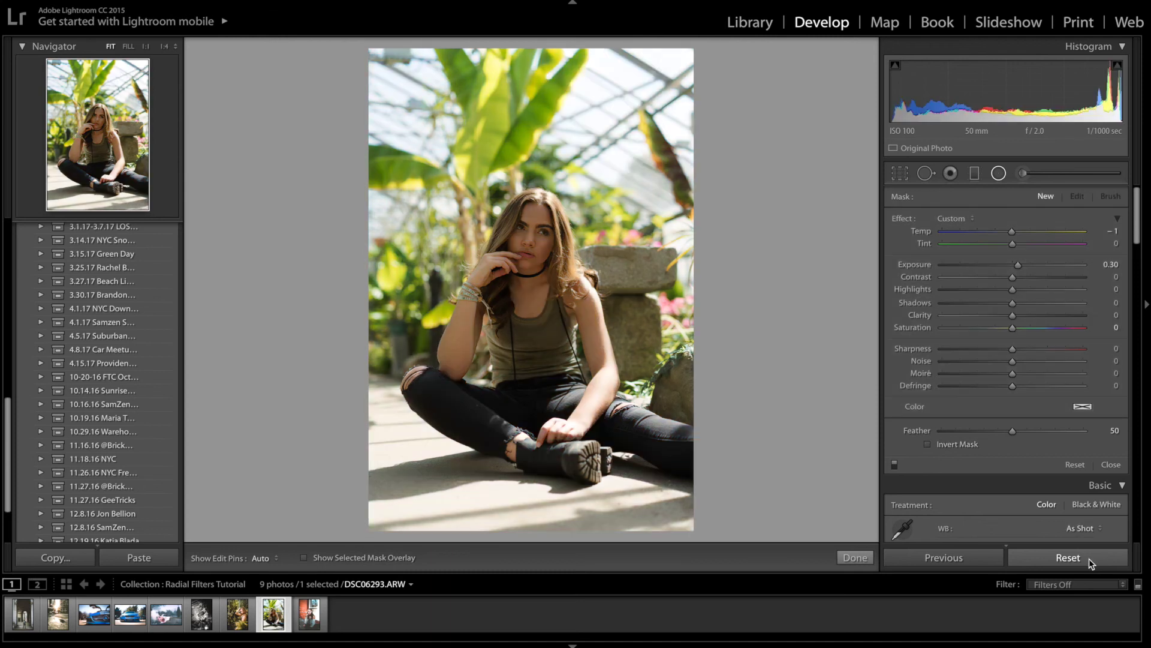
pyautogui.hotkey('ctrl', 'z')
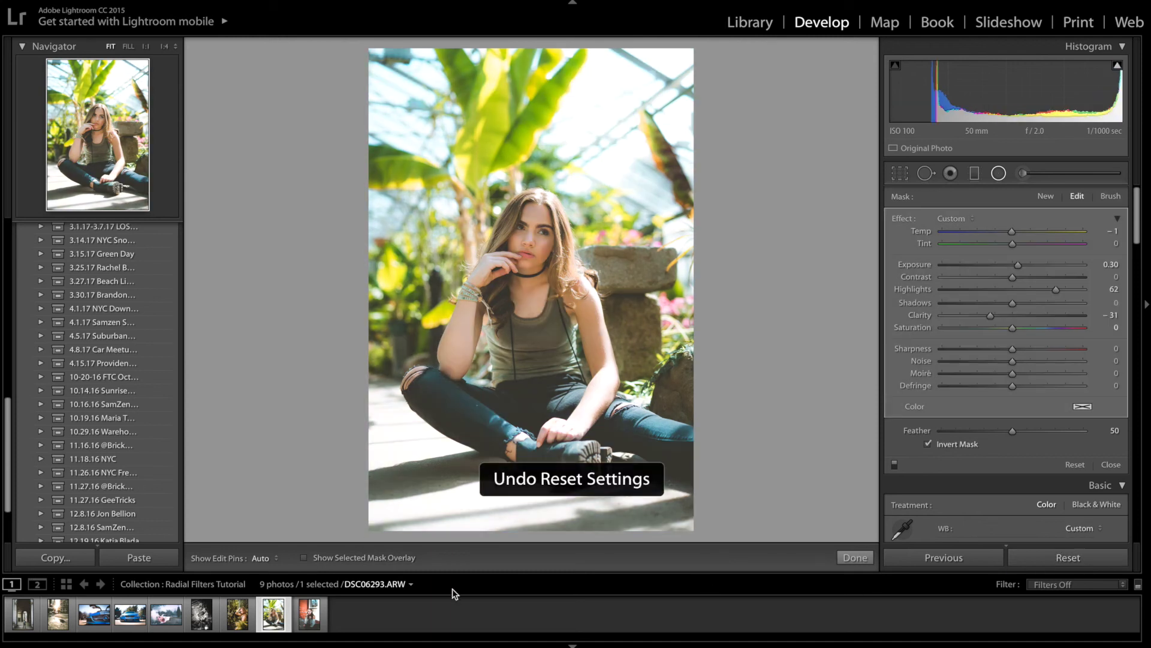
# Open the portrait of the woman with soap bubbles and review its basic settings with the Radial Filter tool active.
pyautogui.click(308, 618)
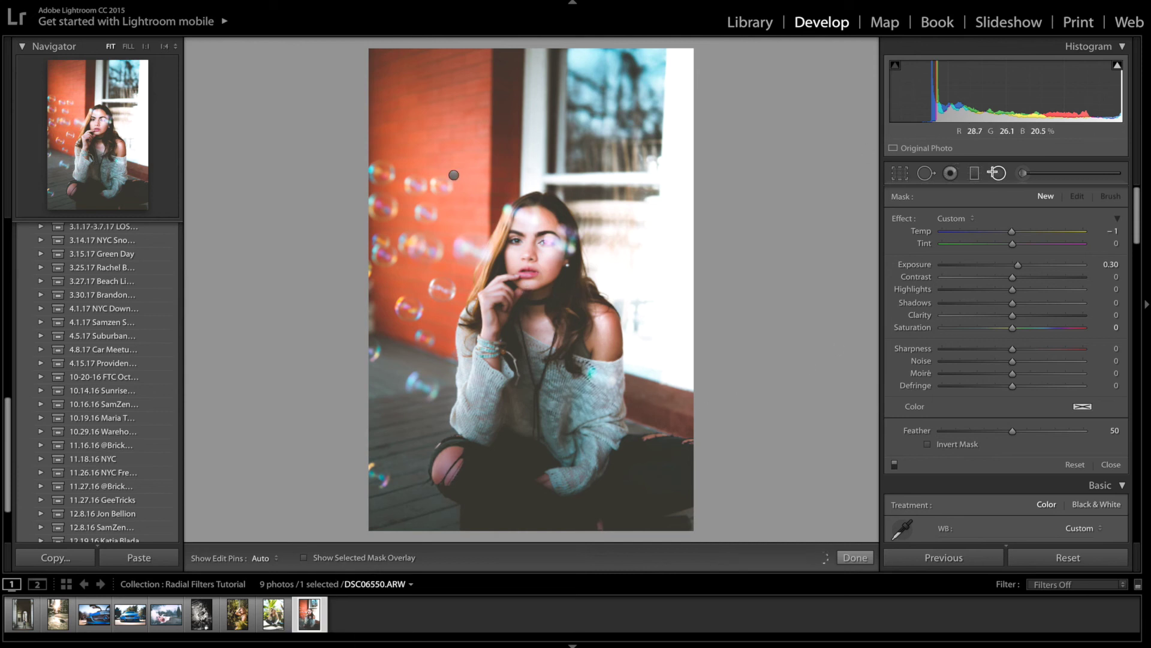
pyautogui.click(998, 174)
pyautogui.scroll(-3, 957, 279)
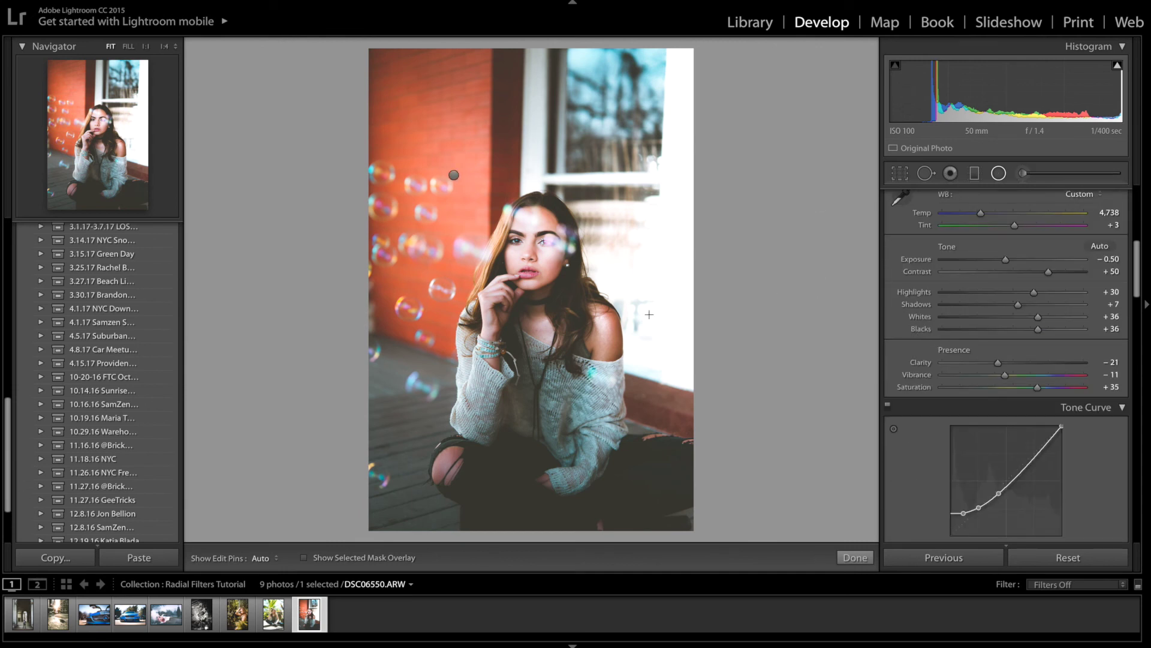
# Delete the adjustment brush mask over the bright window side of the bubble portrait to compare the image without it, and undo the deletion.
pyautogui.click(1023, 173)
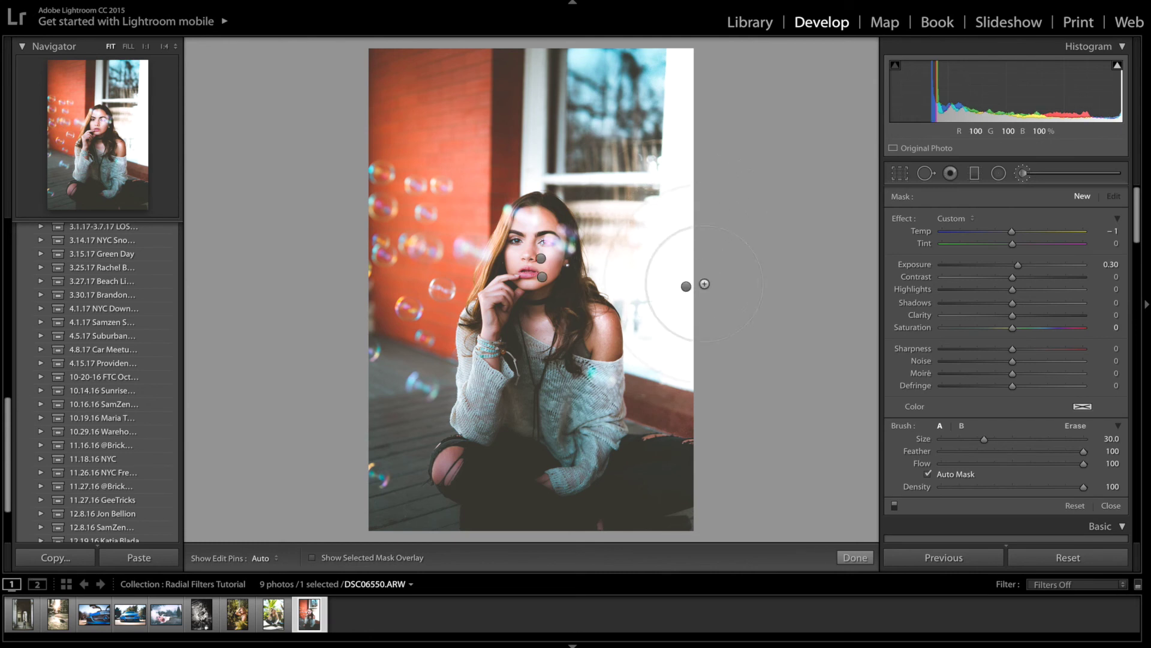
pyautogui.click(686, 288)
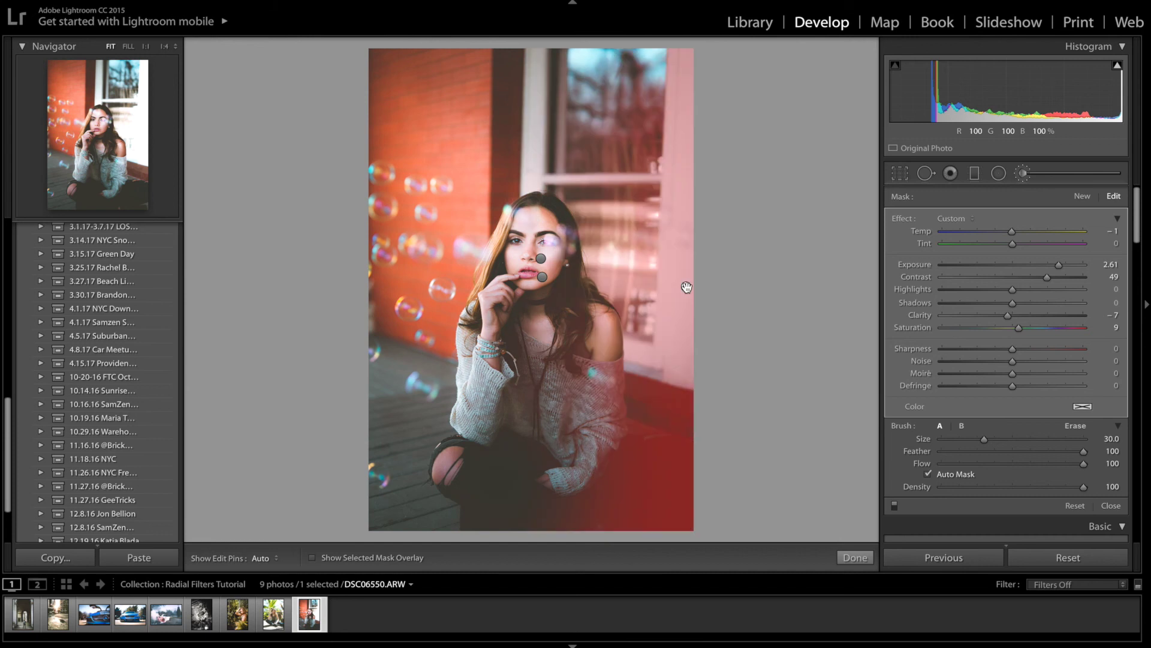
pyautogui.press('Delete')
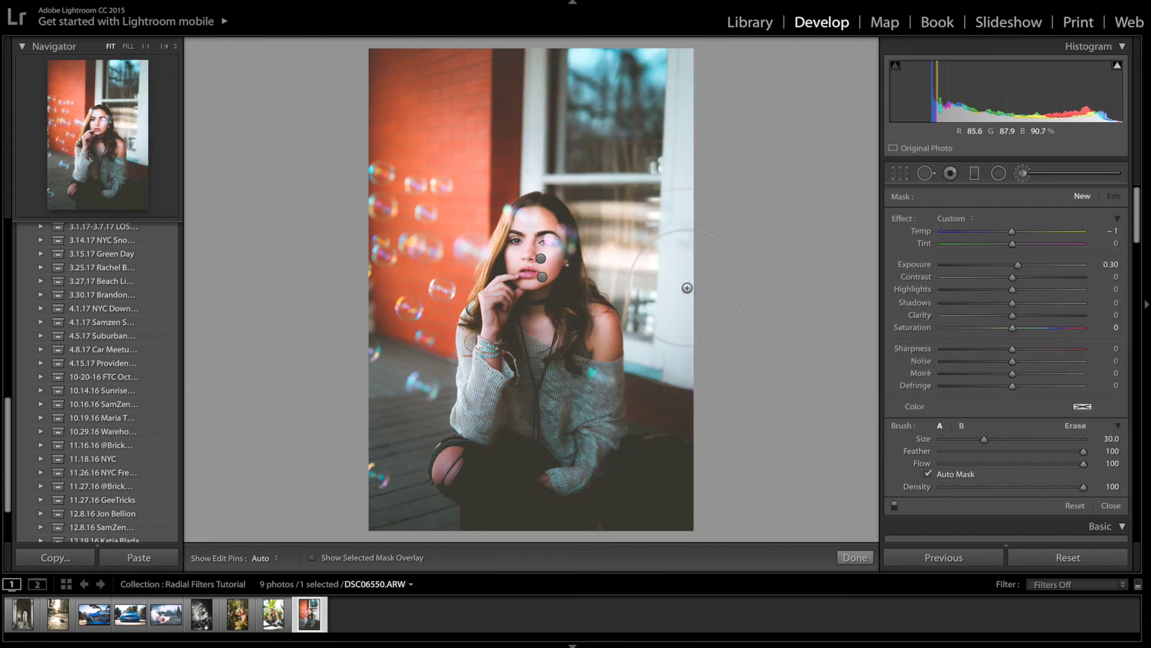
pyautogui.hotkey('ctrl', 'z')
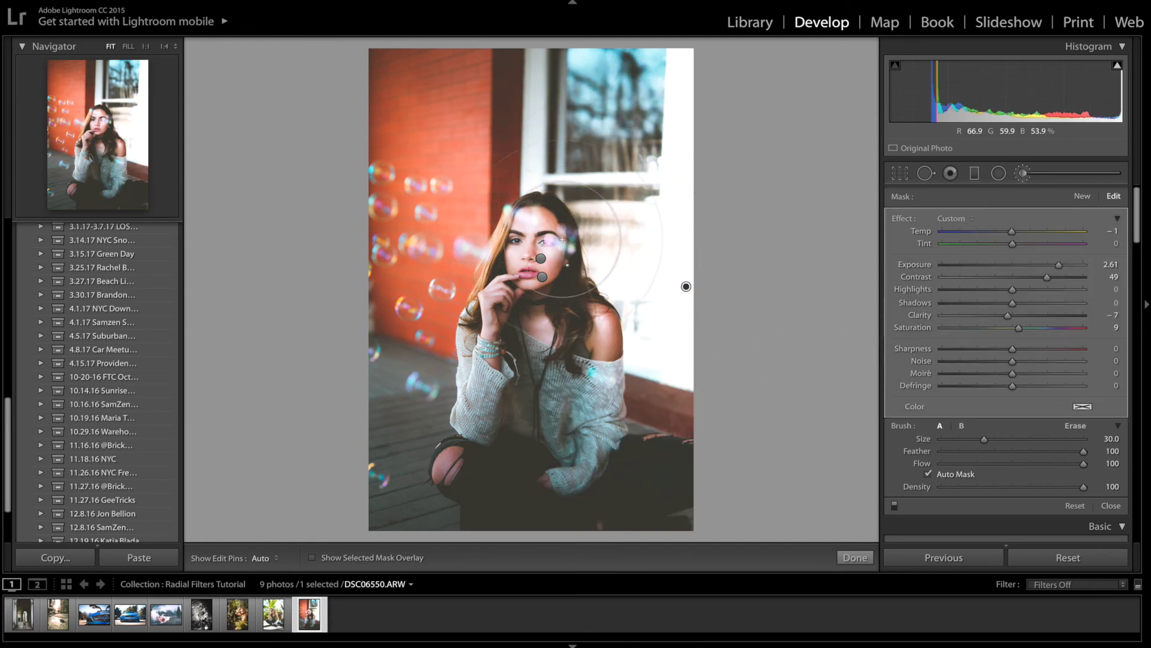
# Inspect the angled radial filter over the brick wall, and reset all edits to view the unedited bubble portrait, undoing the reset.
pyautogui.click(998, 173)
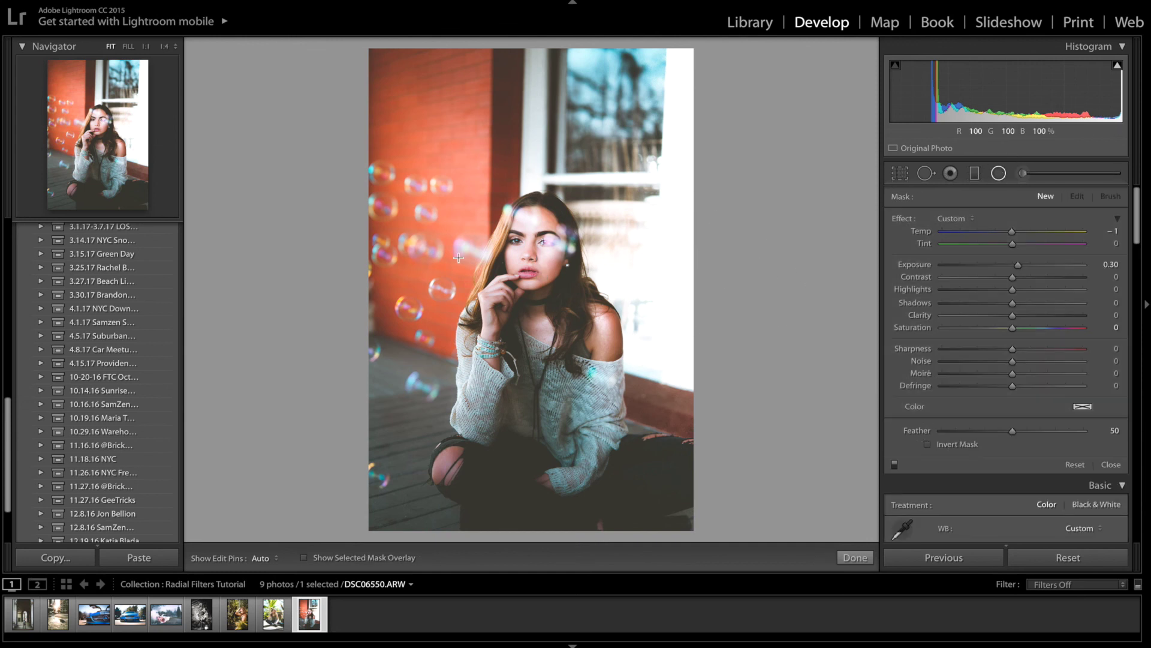
pyautogui.click(454, 175)
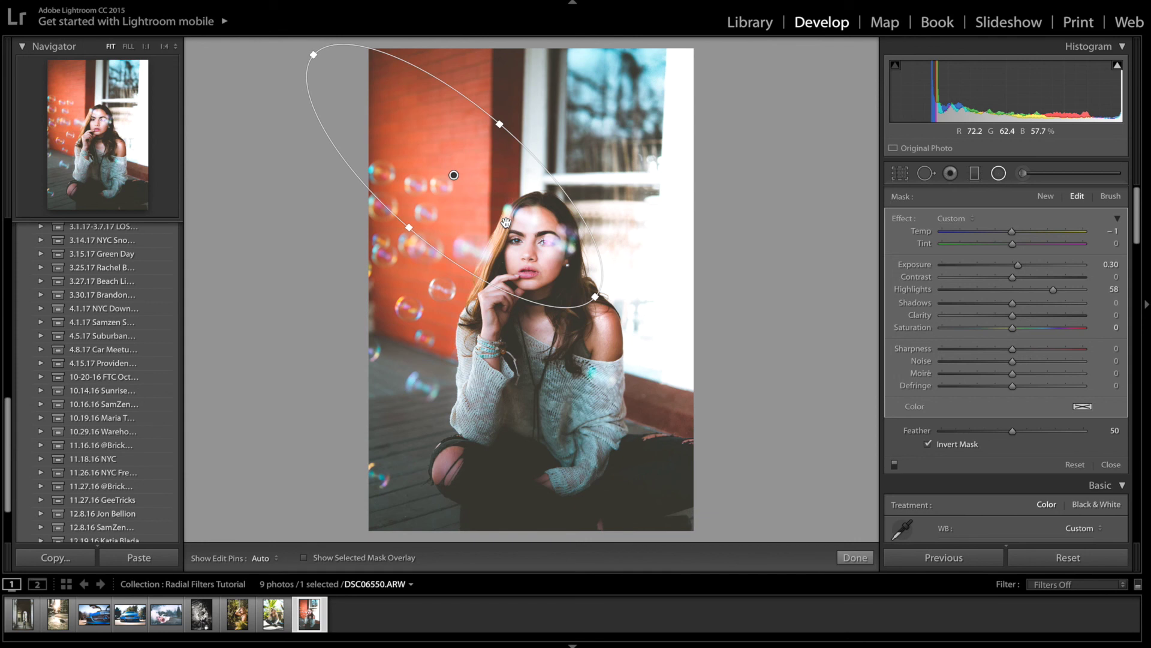
pyautogui.click(1089, 556)
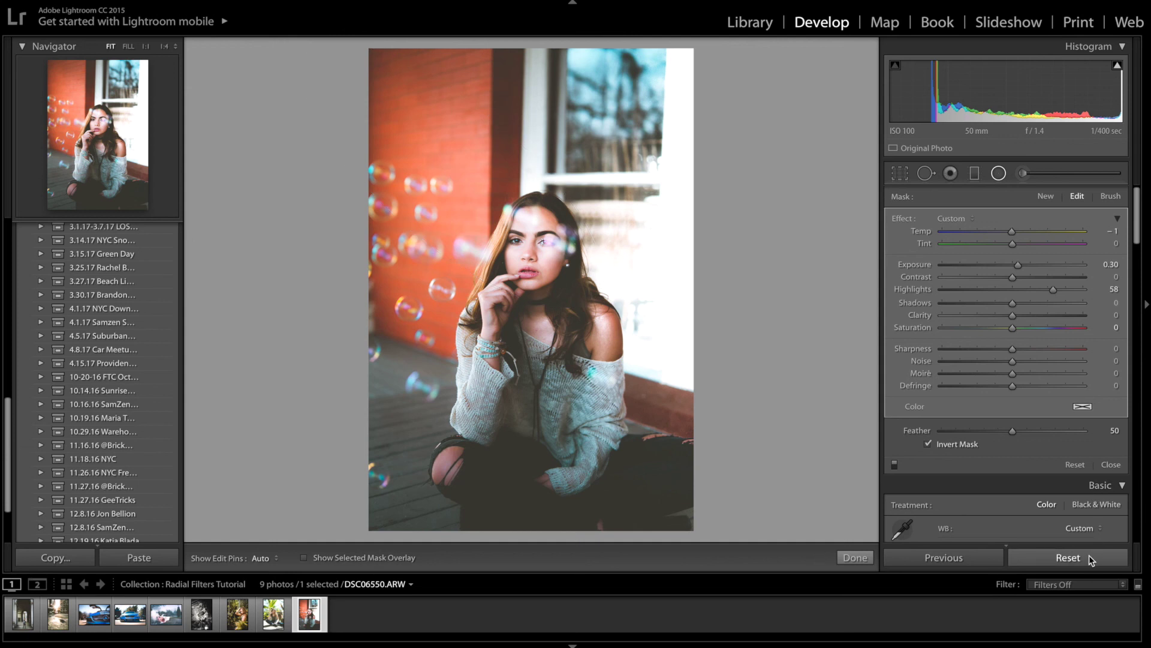
pyautogui.click(1089, 555)
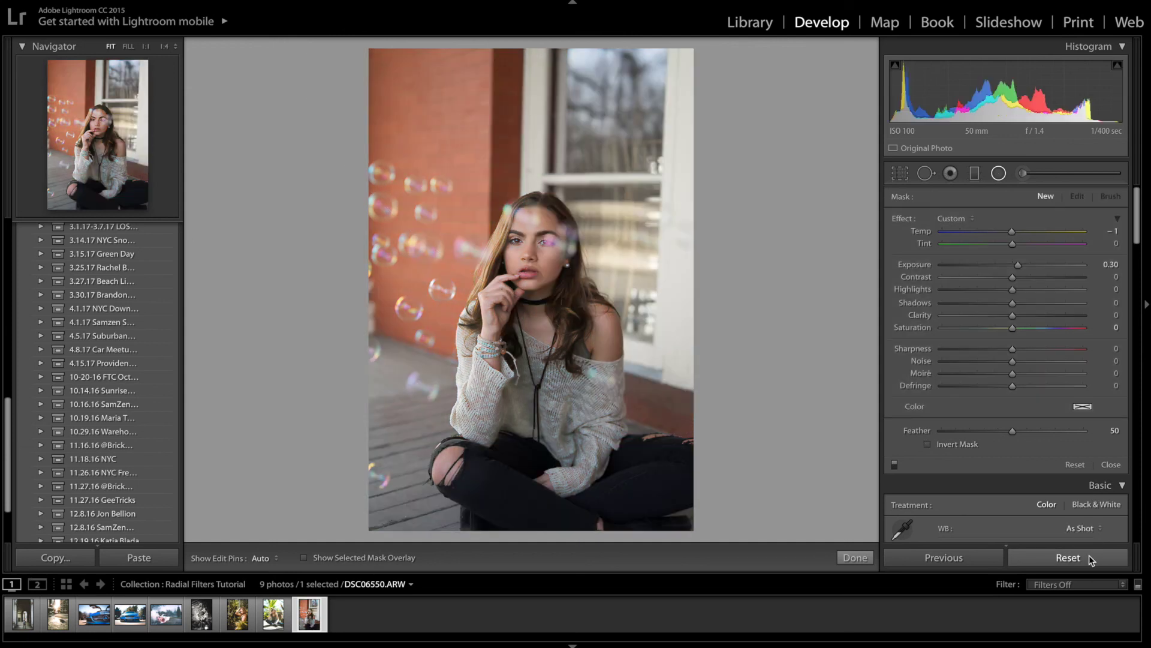
pyautogui.hotkey('ctrl', 'z')
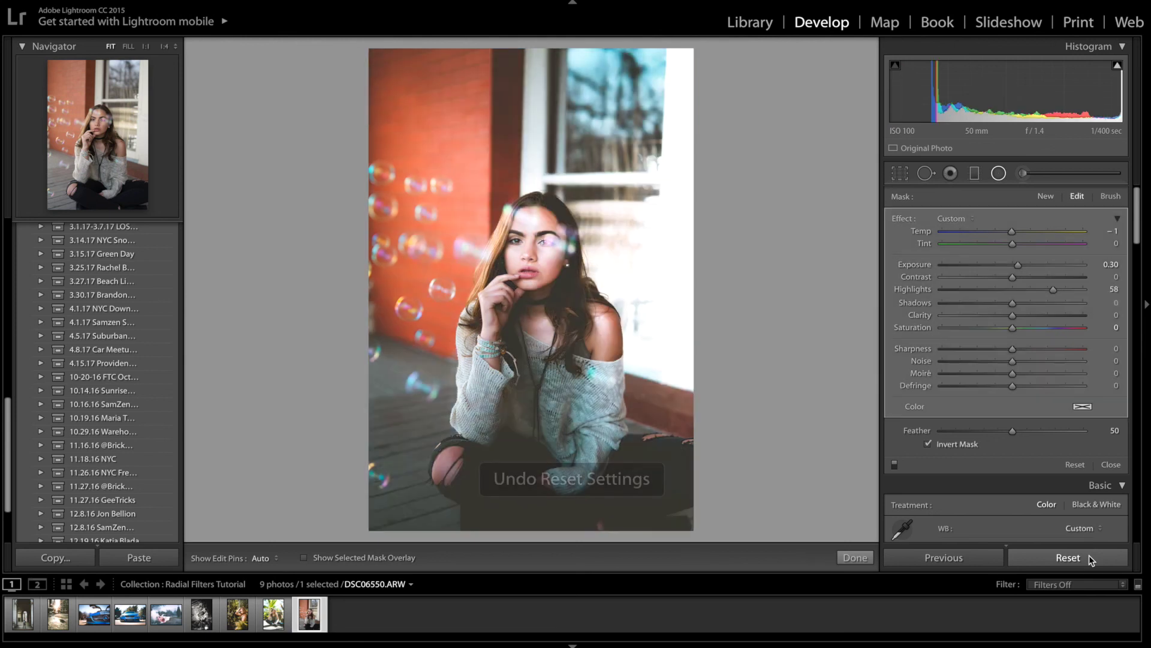